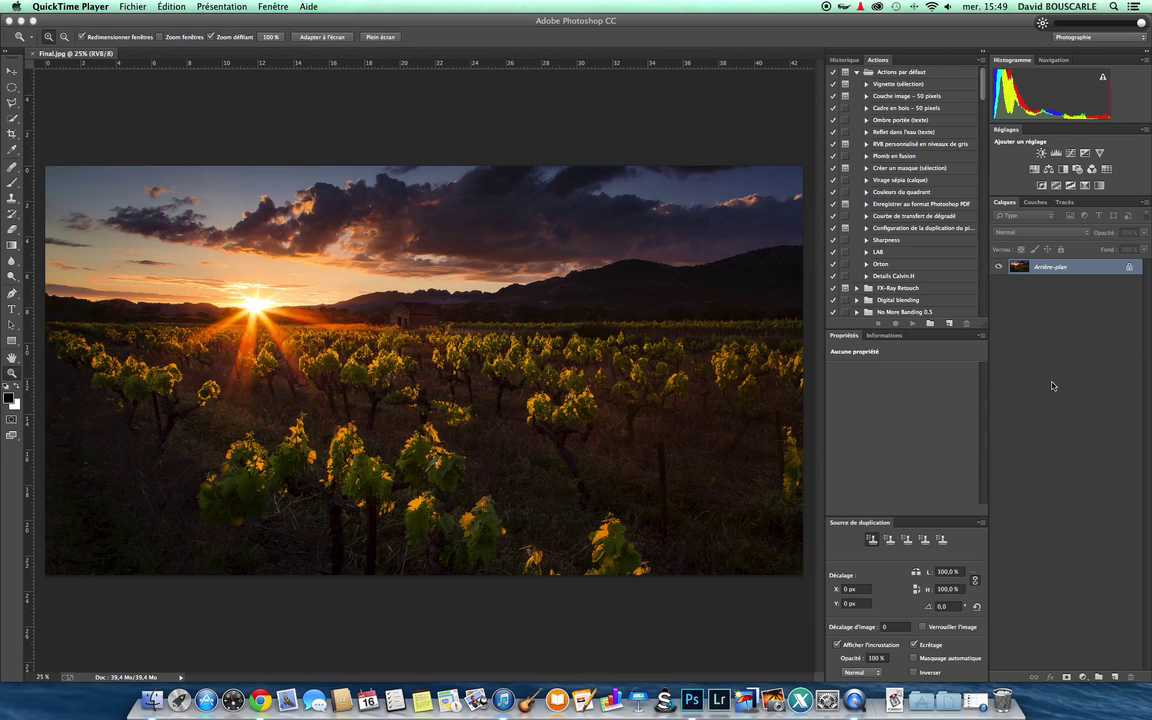
Step: Duplicate the background layer and open the Tons foncés/Tons clairs adjustment on the copy with its extended options shown
click(1051, 266)
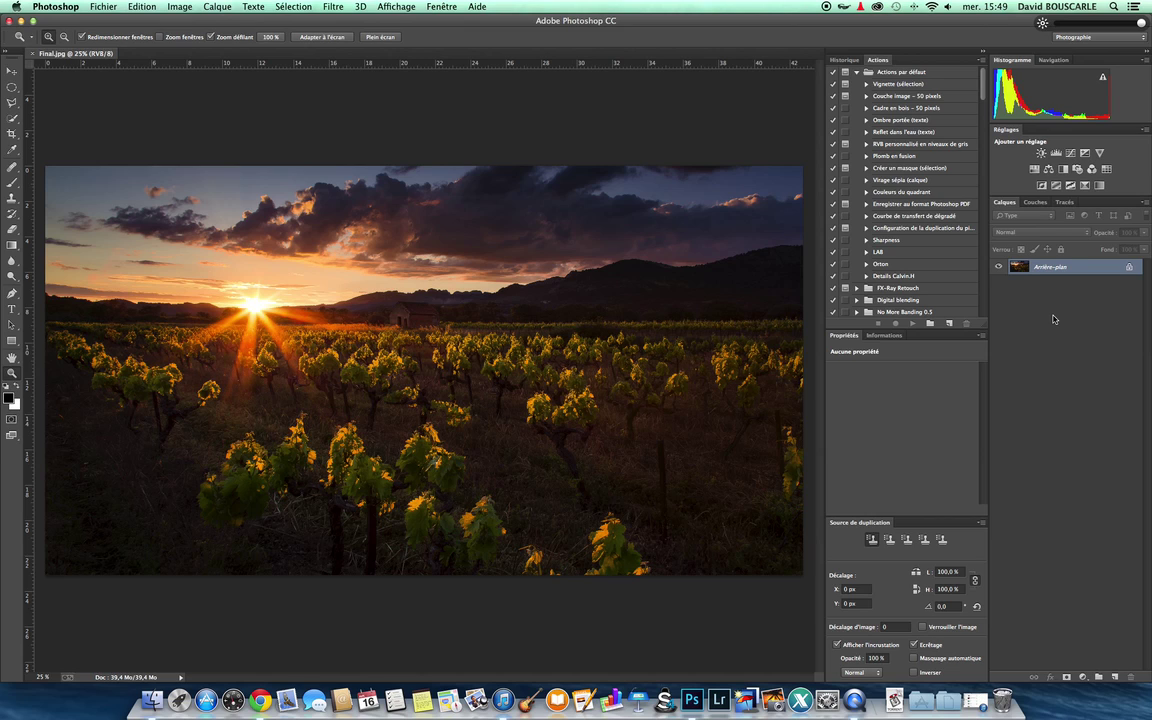
key(super+j)
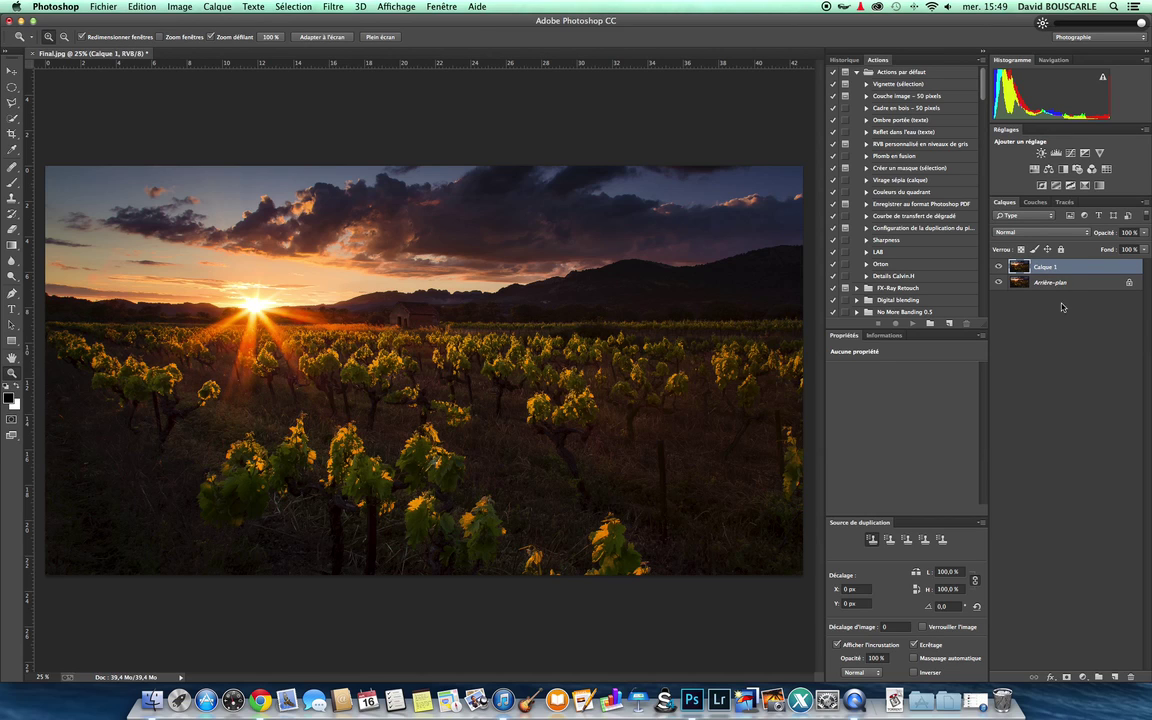
click(180, 7)
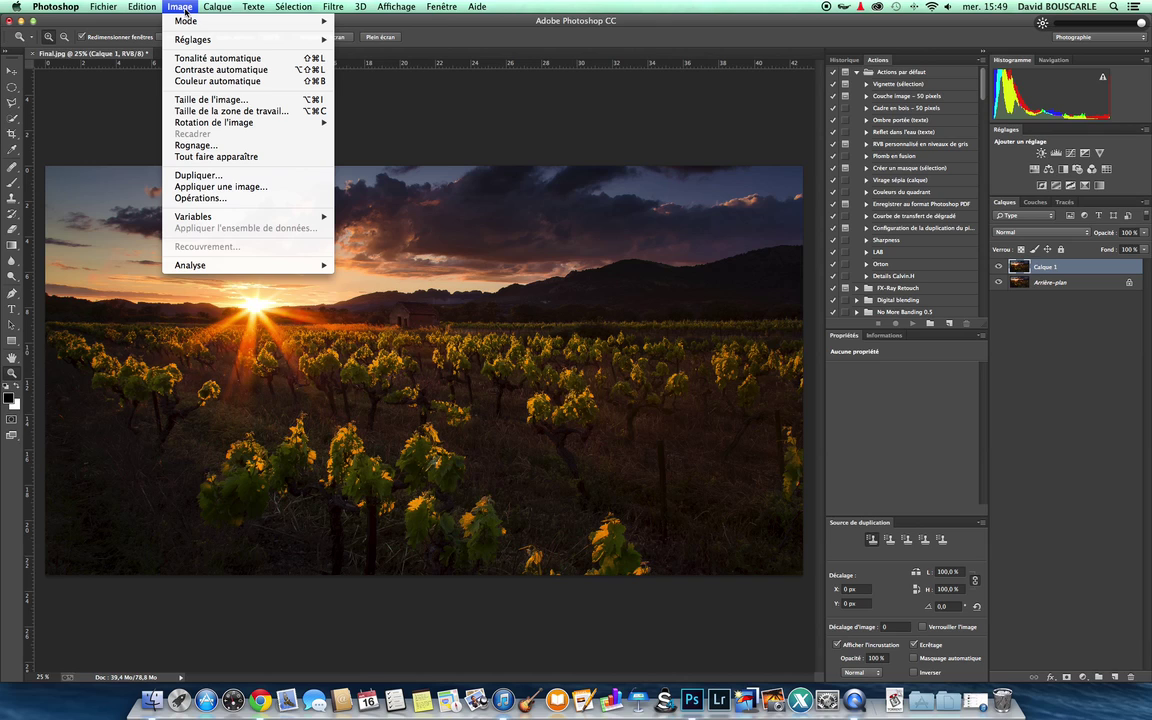
mouse_move(175, 39)
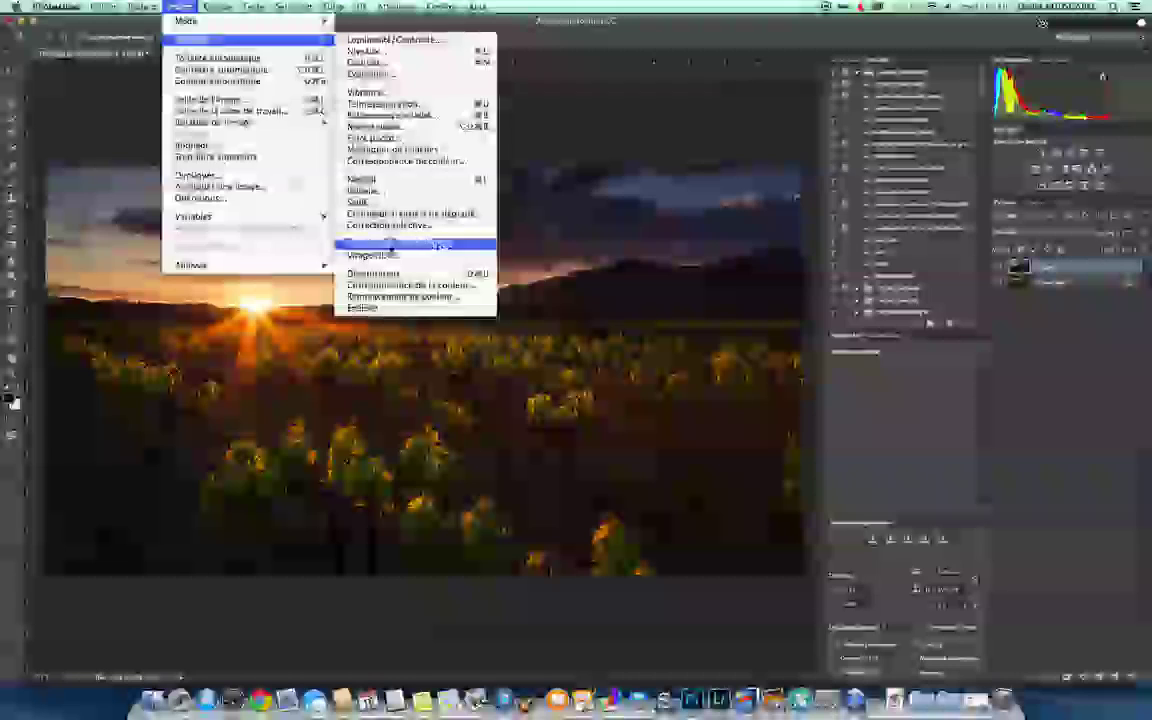
click(386, 247)
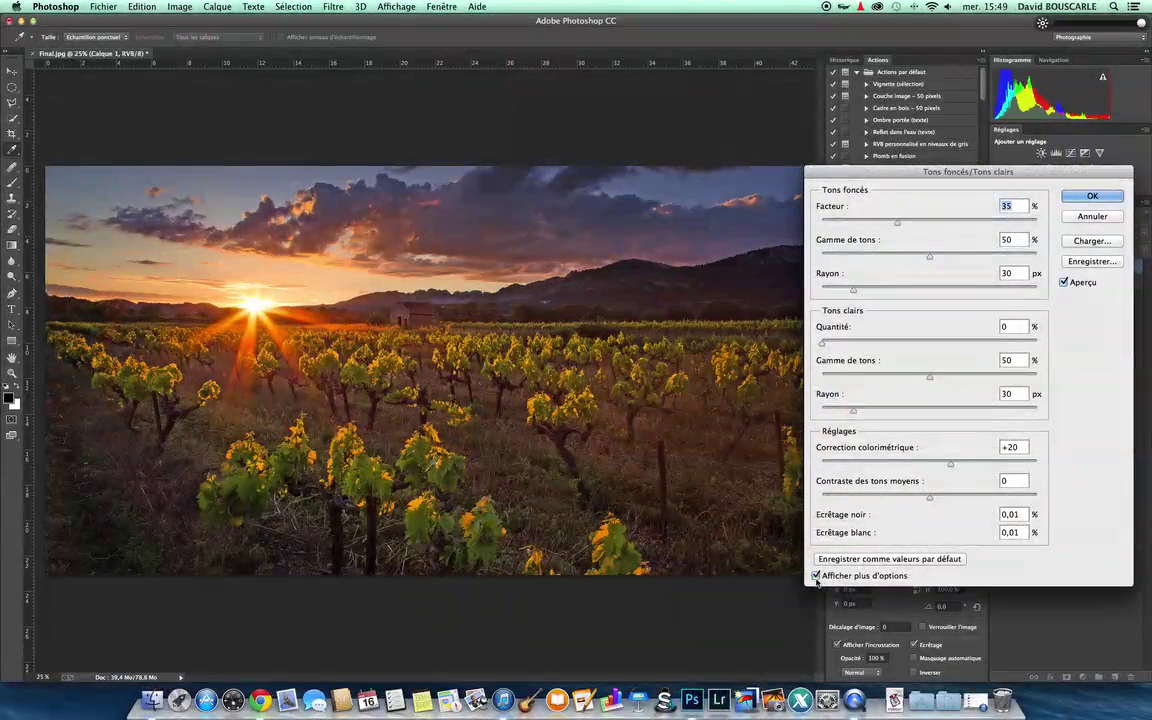
click(818, 575)
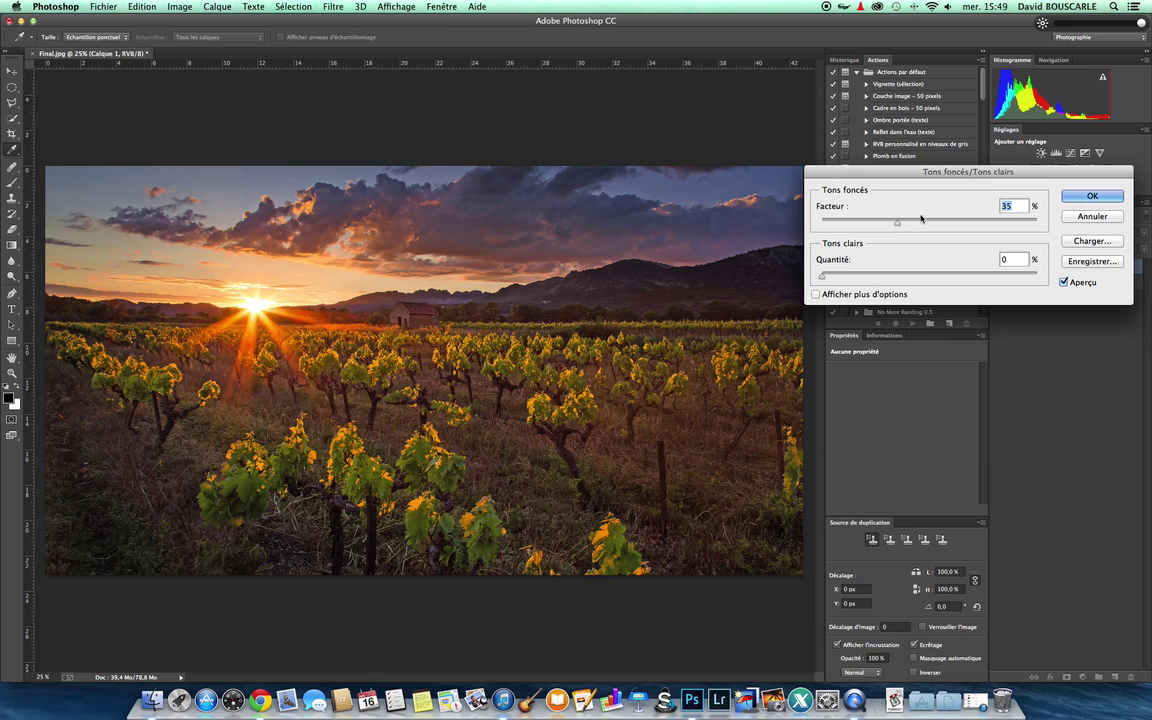
click(816, 296)
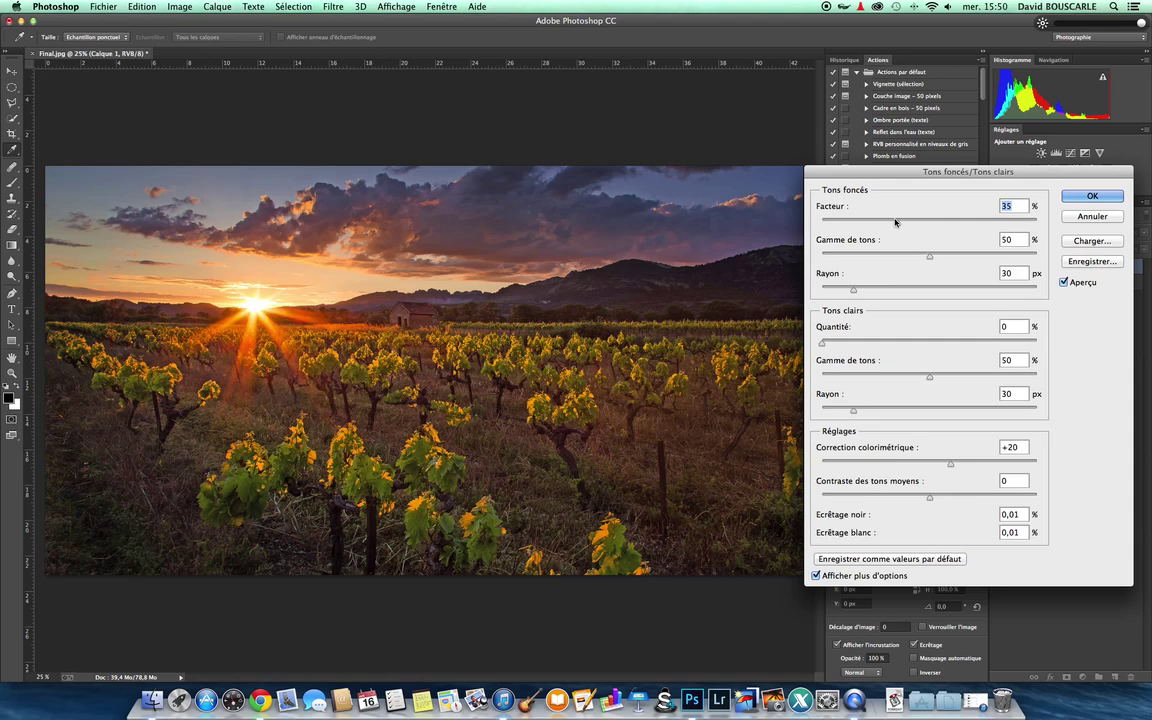
Step: Apply Tons foncés/Tons clairs to Calque 1 with the shadows' Facteur at 10 % and Gamme de tons at 10 %
drag(897, 226, 832, 225)
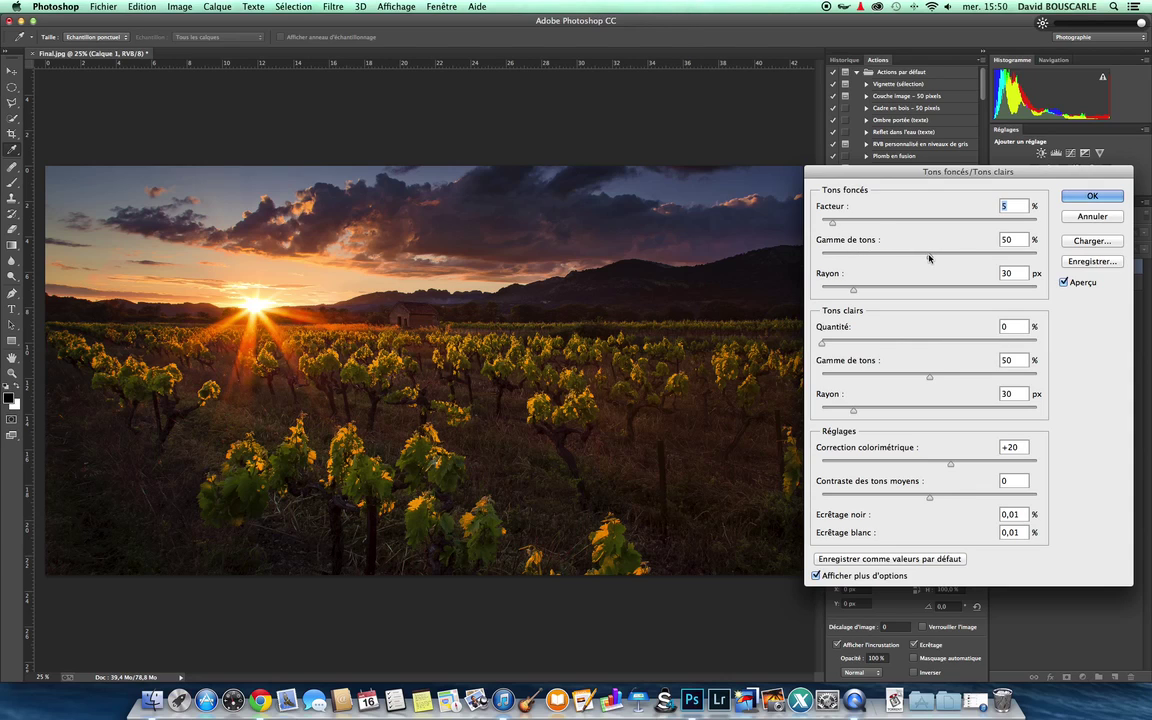
drag(928, 259, 1005, 258)
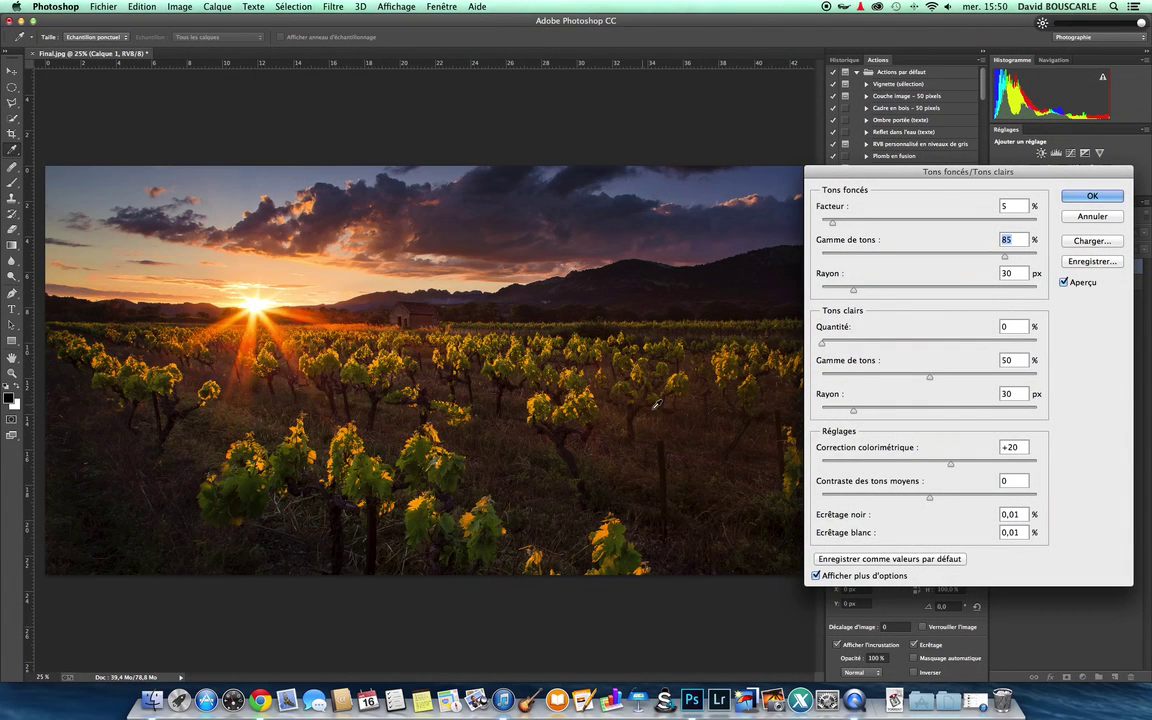
click(1003, 257)
drag(1003, 257, 844, 227)
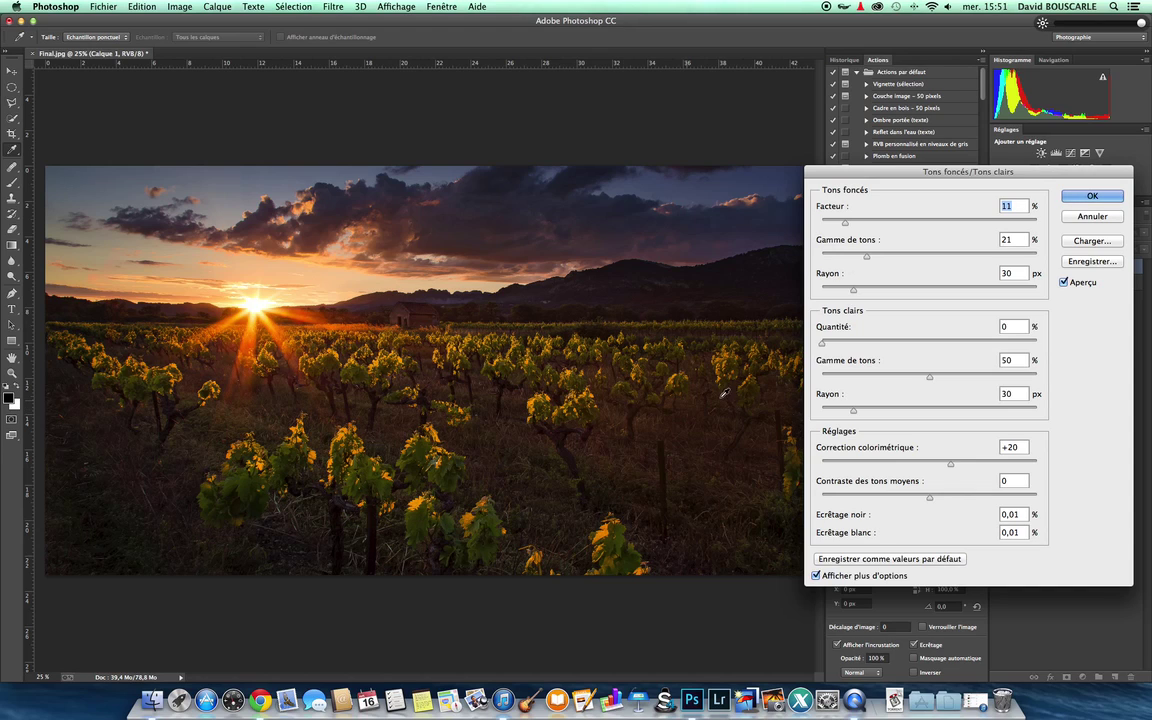
mouse_move(846, 224)
mouse_down()
mouse_move(856, 257)
mouse_move(835, 259)
mouse_move(843, 223)
mouse_up()
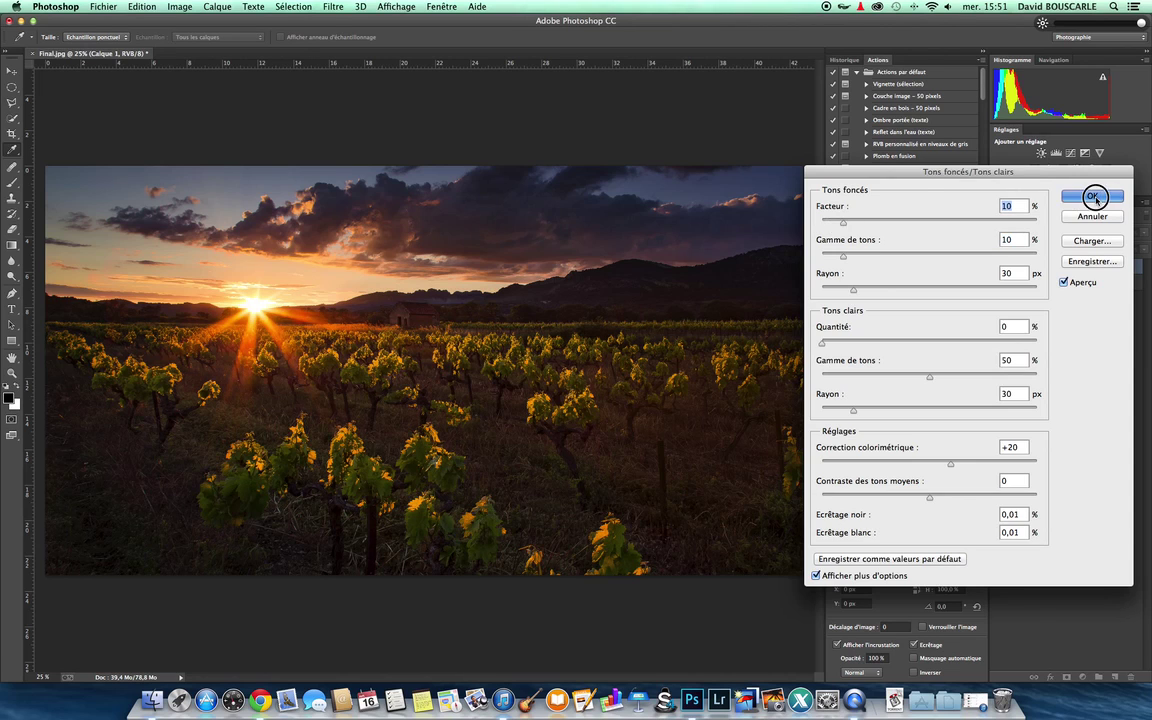
click(1093, 196)
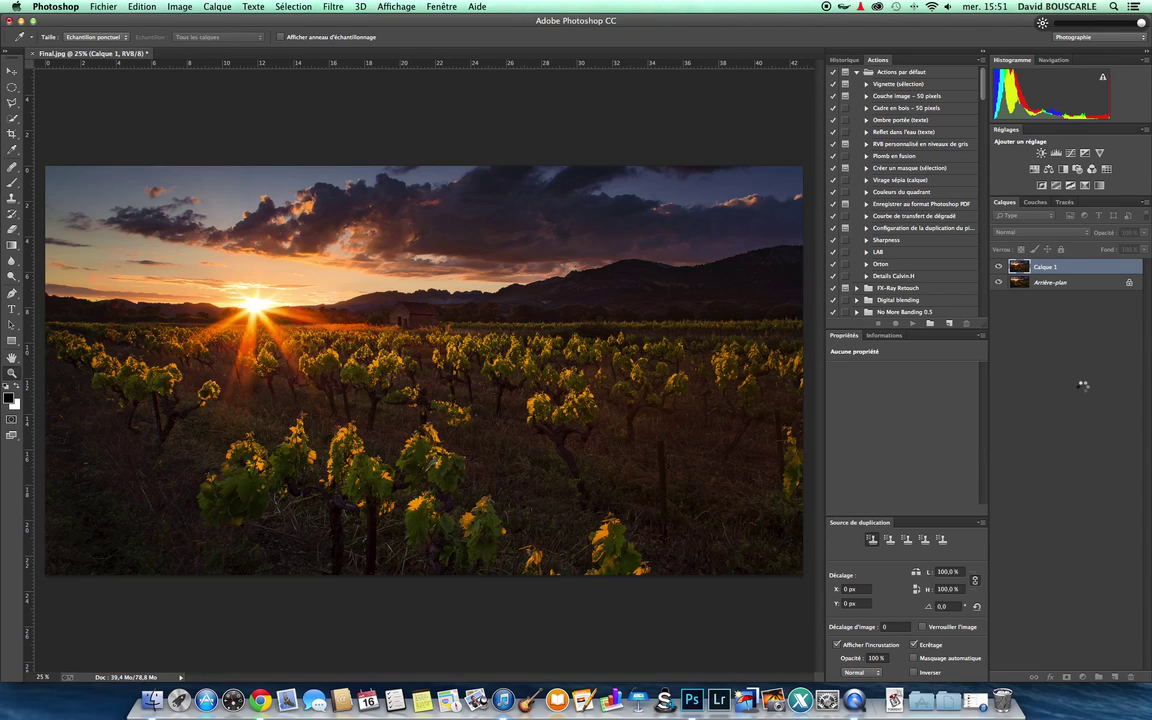
Step: Toggle Calque 1's visibility repeatedly to compare the photo before and after the shadow adjustment
key(z)
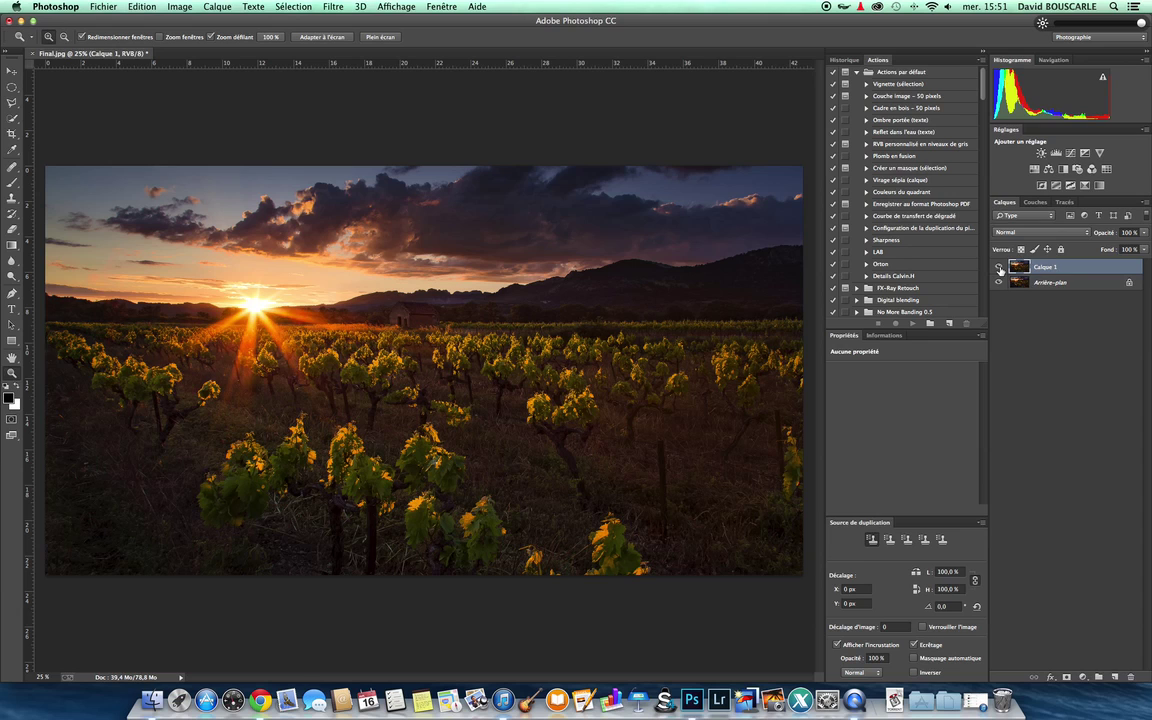
click(999, 268)
click(999, 268)
click(999, 268)
click(999, 268)
click(999, 268)
click(999, 268)
click(999, 268)
click(999, 268)
click(999, 268)
click(999, 268)
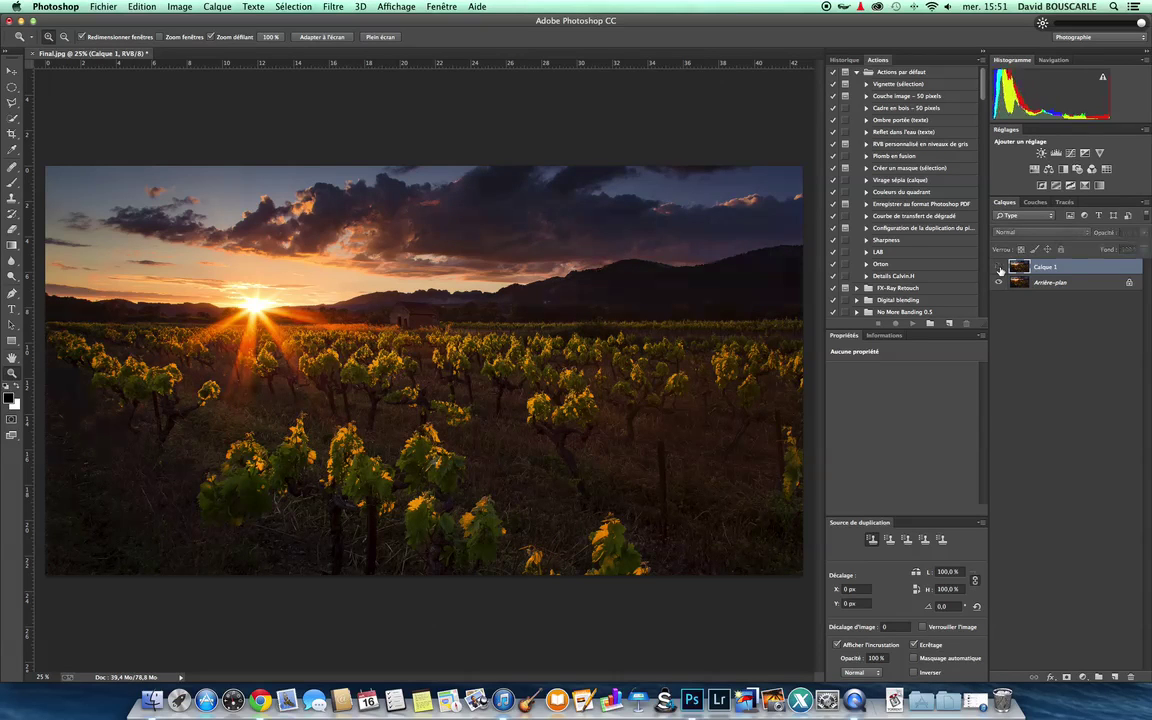
click(999, 268)
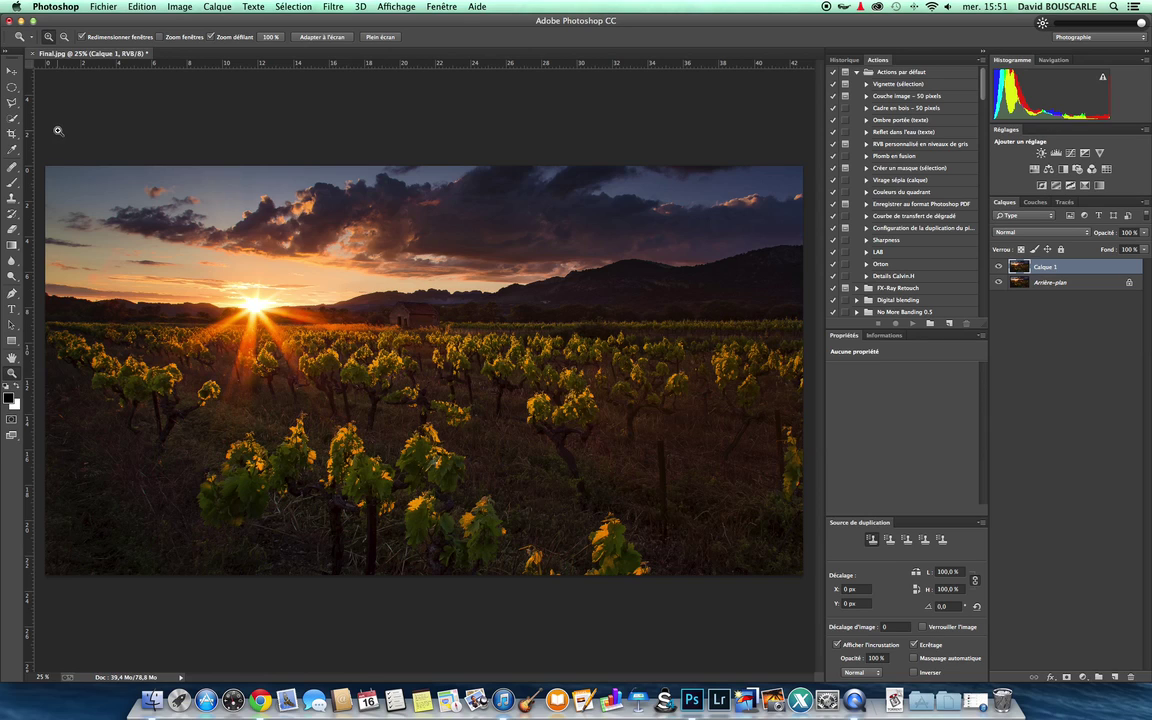
Step: Select the dark hills with the Quick Selection tool, excluding the sky above them, and turn the selection into Calque 1's layer mask
key(w)
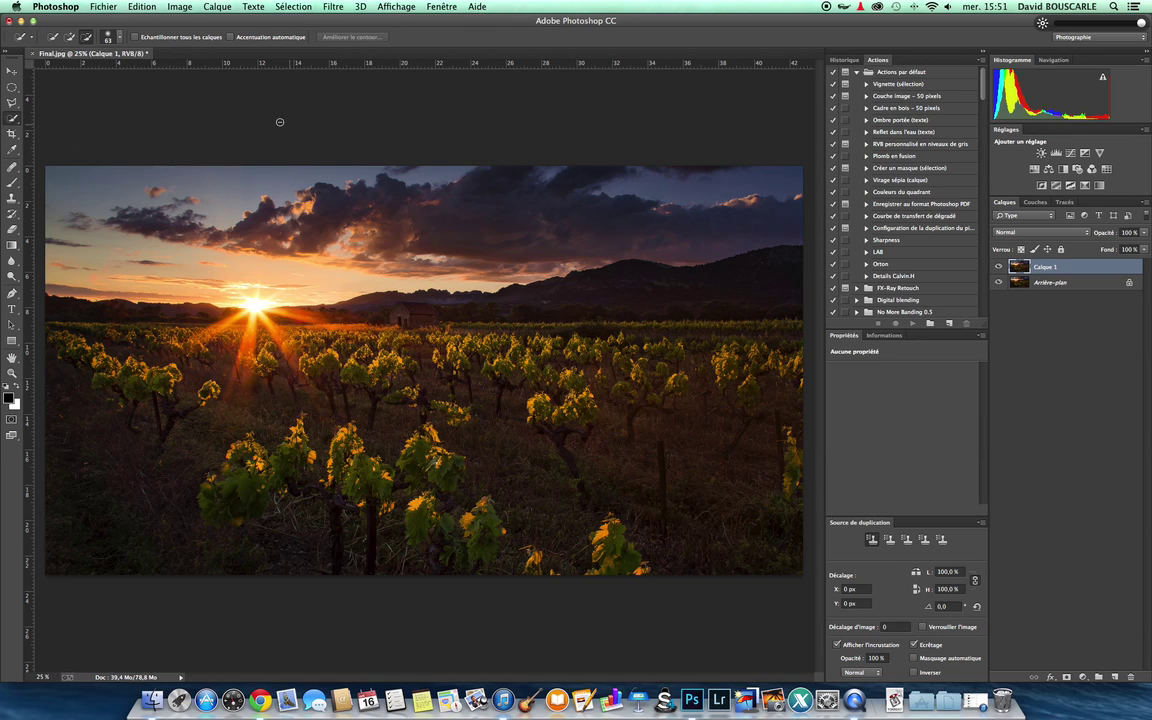
click(52, 36)
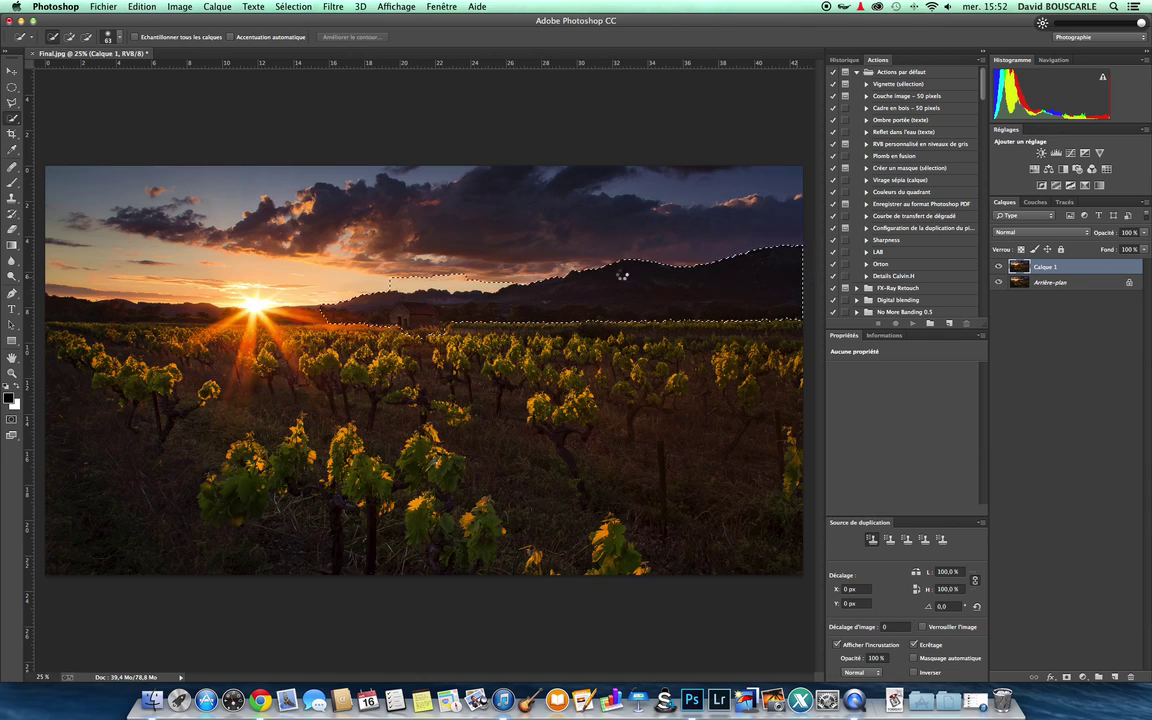
click(88, 40)
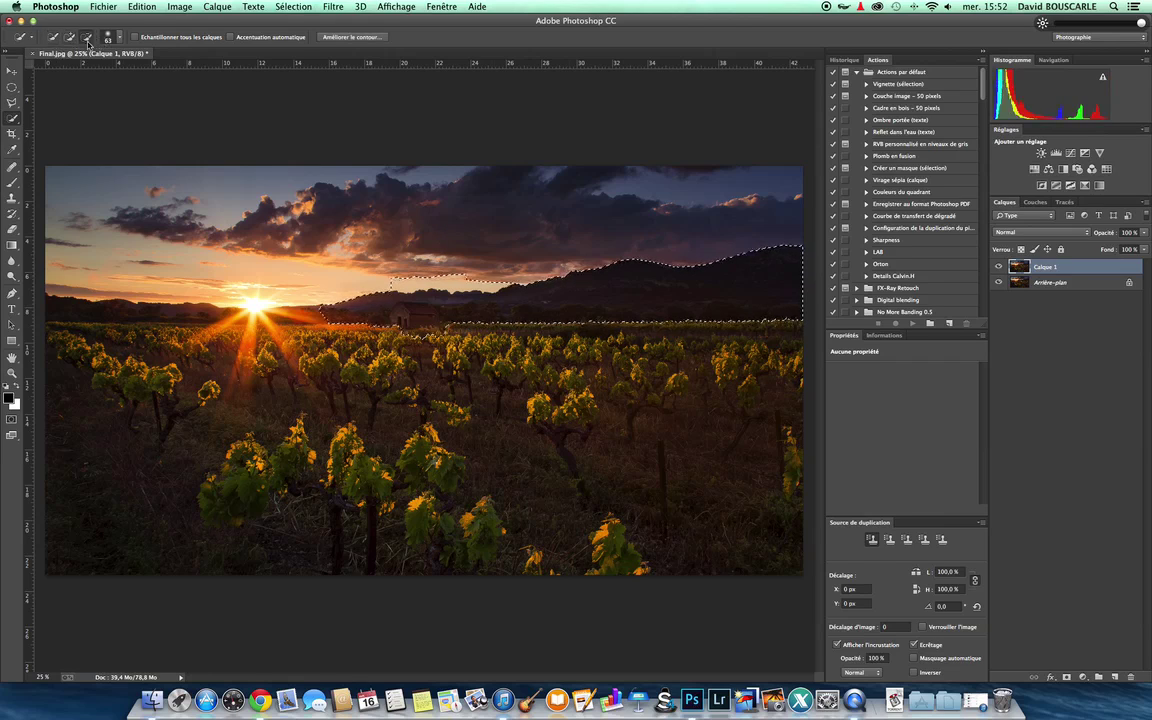
drag(463, 283, 405, 282)
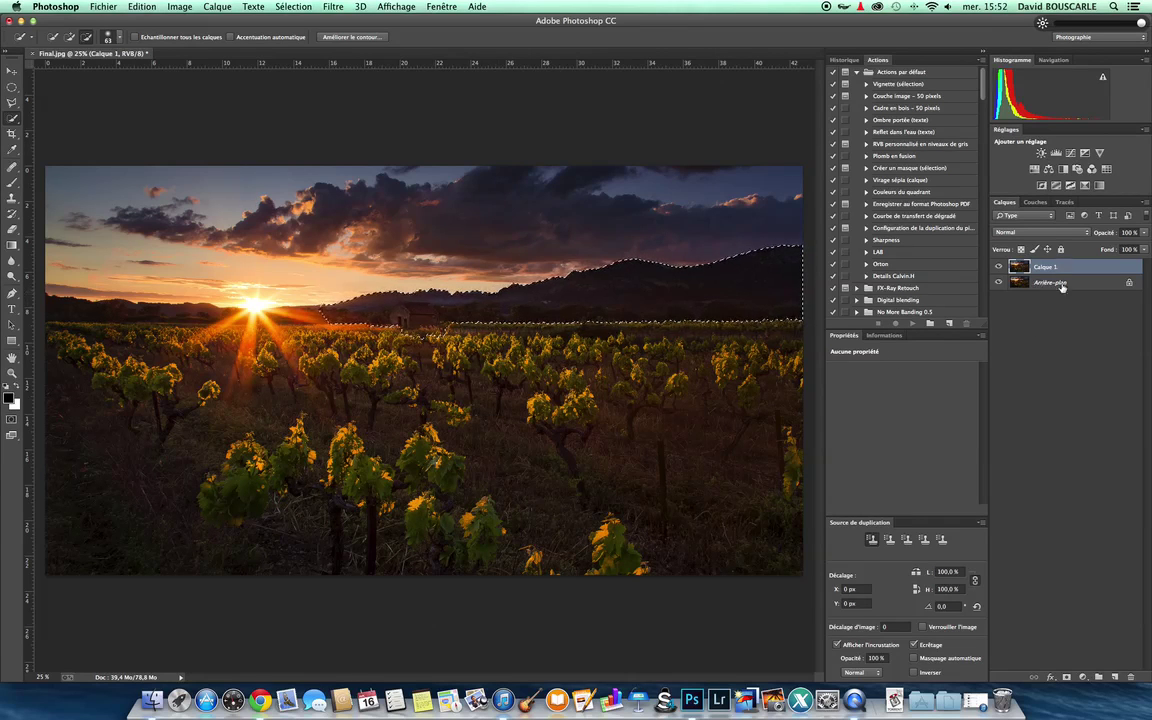
click(1067, 677)
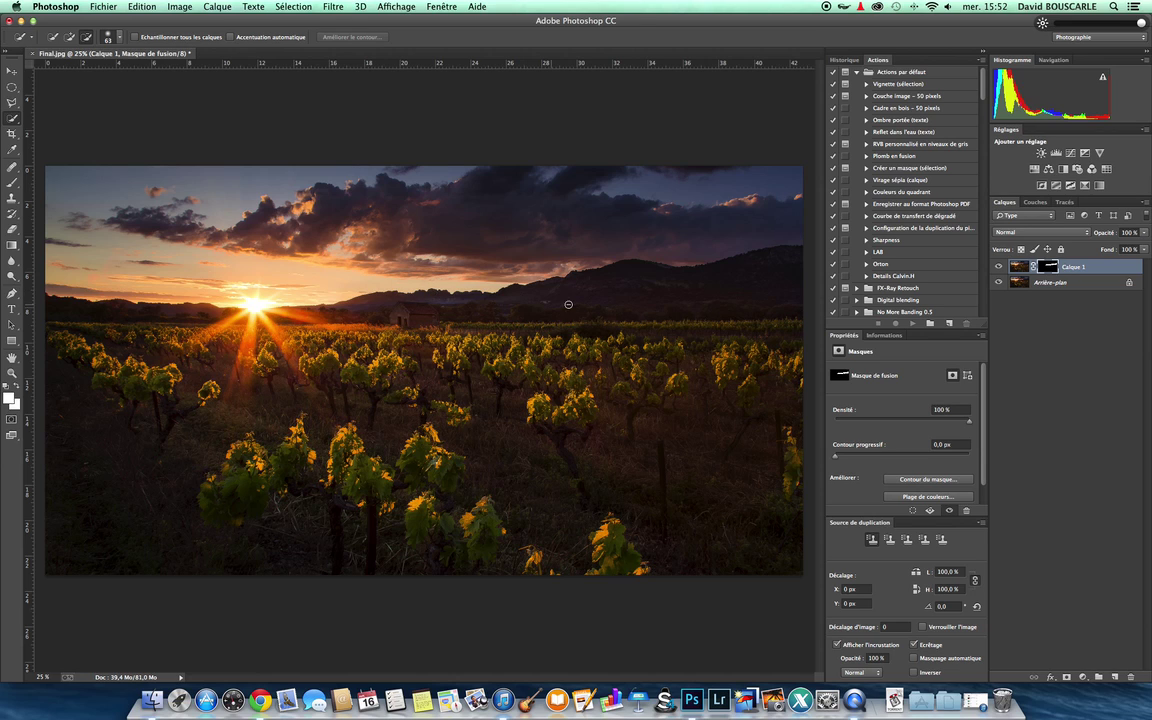
Step: Replace Calque 1's layer mask with an inverted, fully black one and paint white on it over the dark hills with the Brush
right_click(1047, 266)
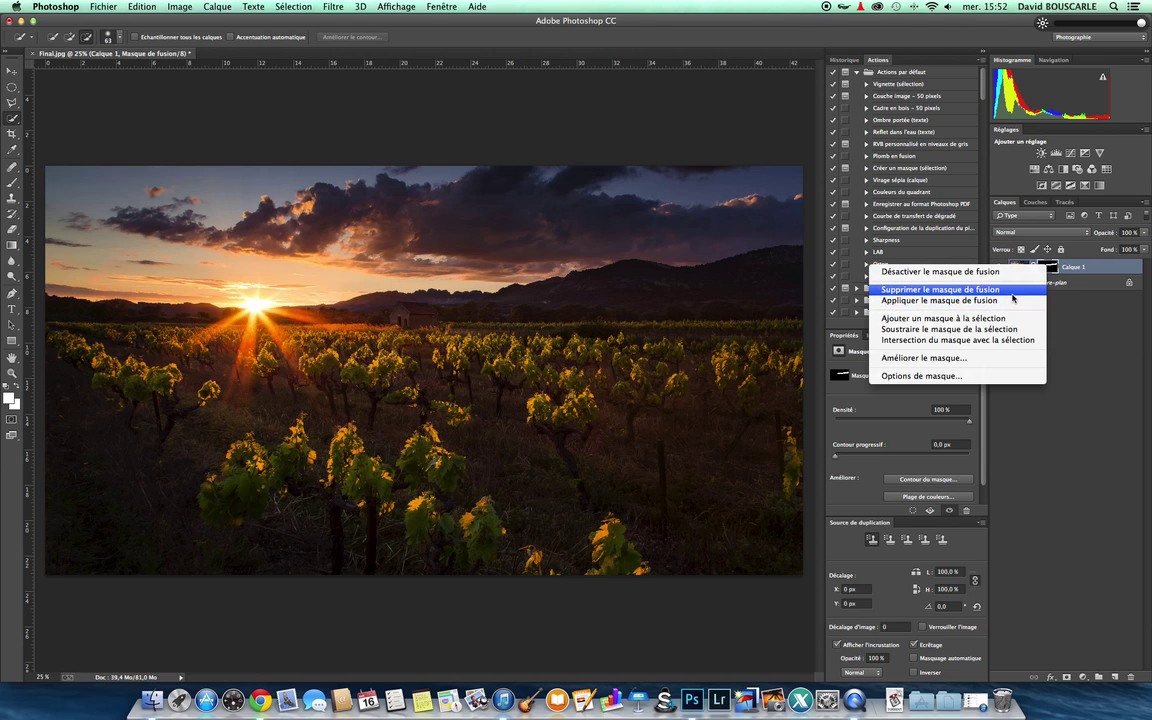
click(1014, 293)
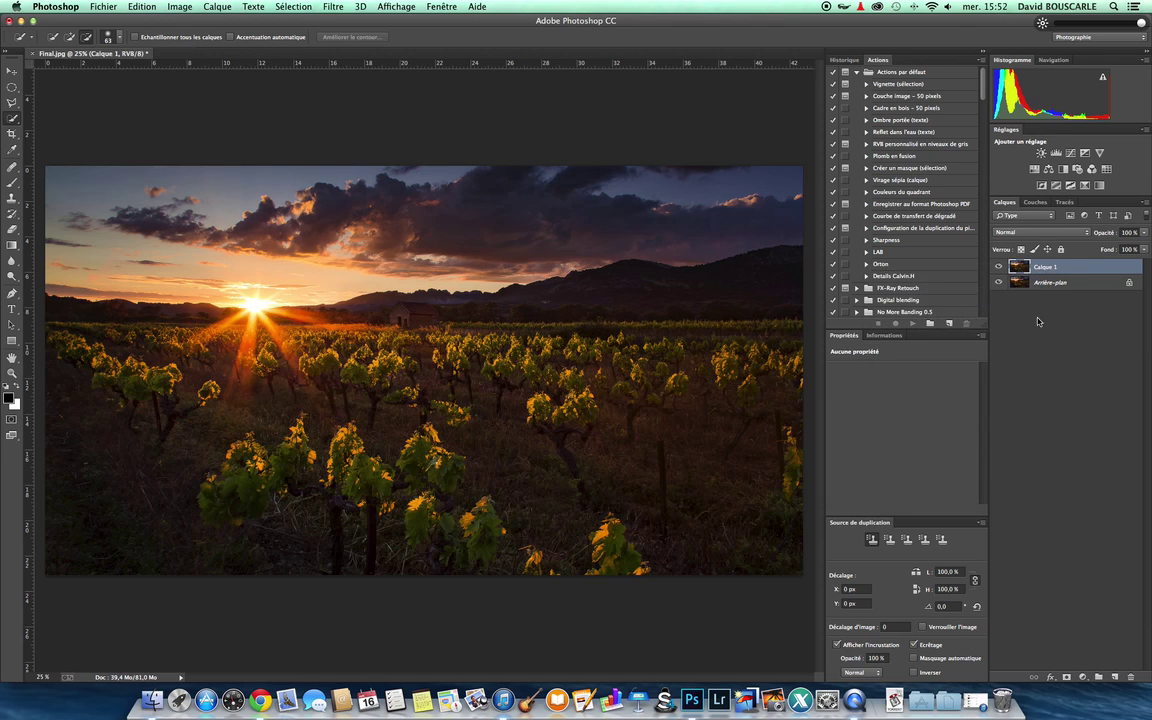
click(1067, 676)
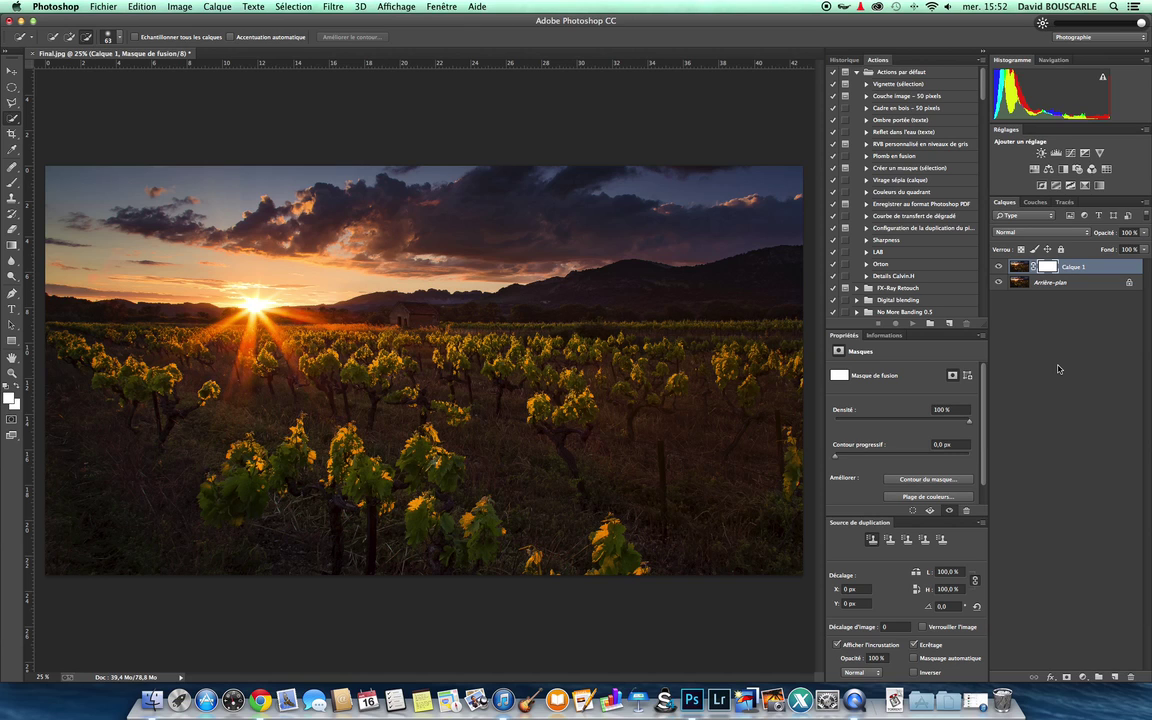
key(super+i)
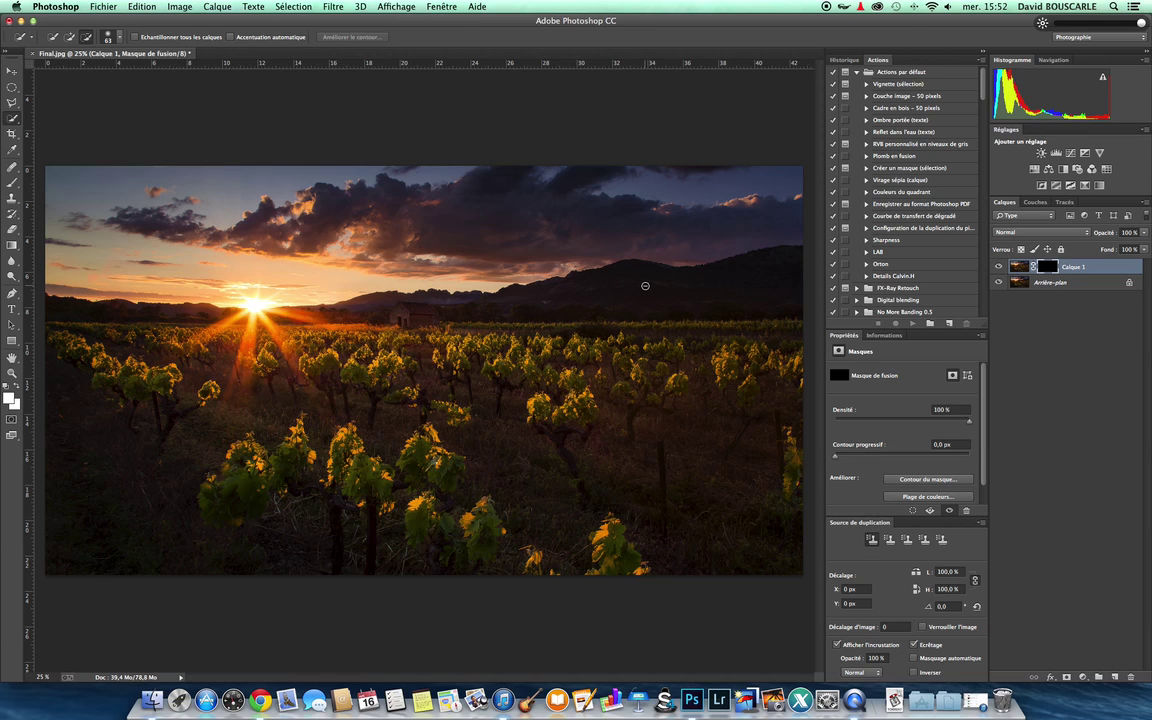
key(b)
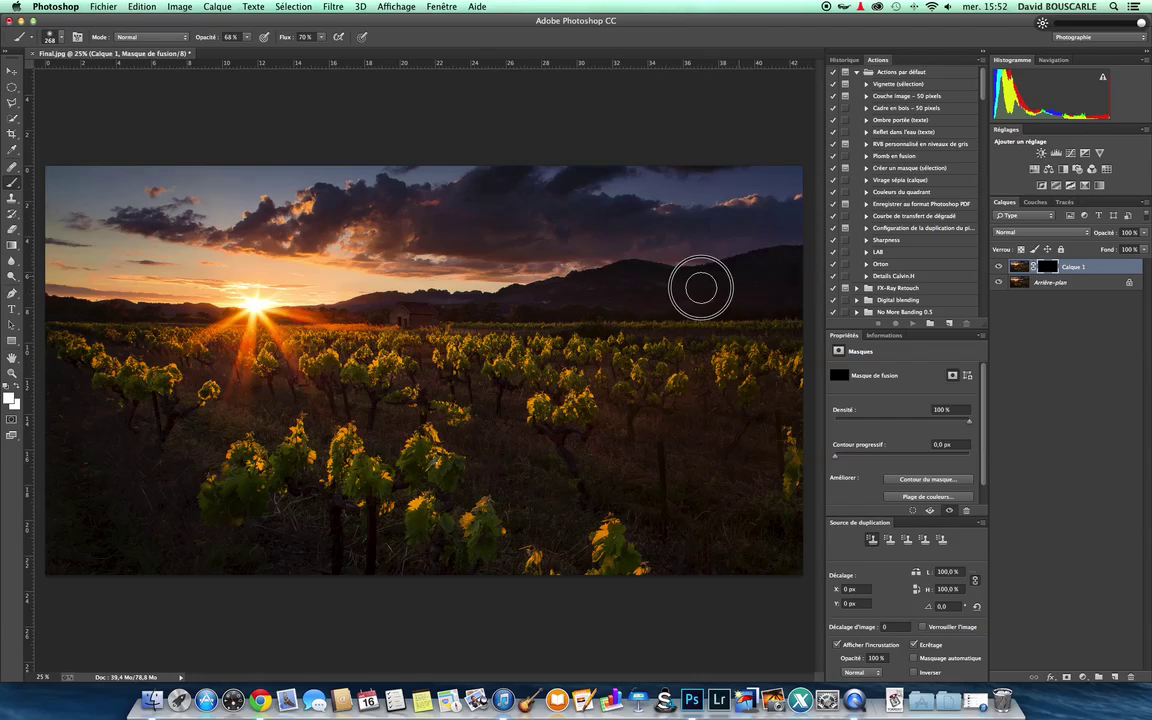
drag(788, 296, 708, 269)
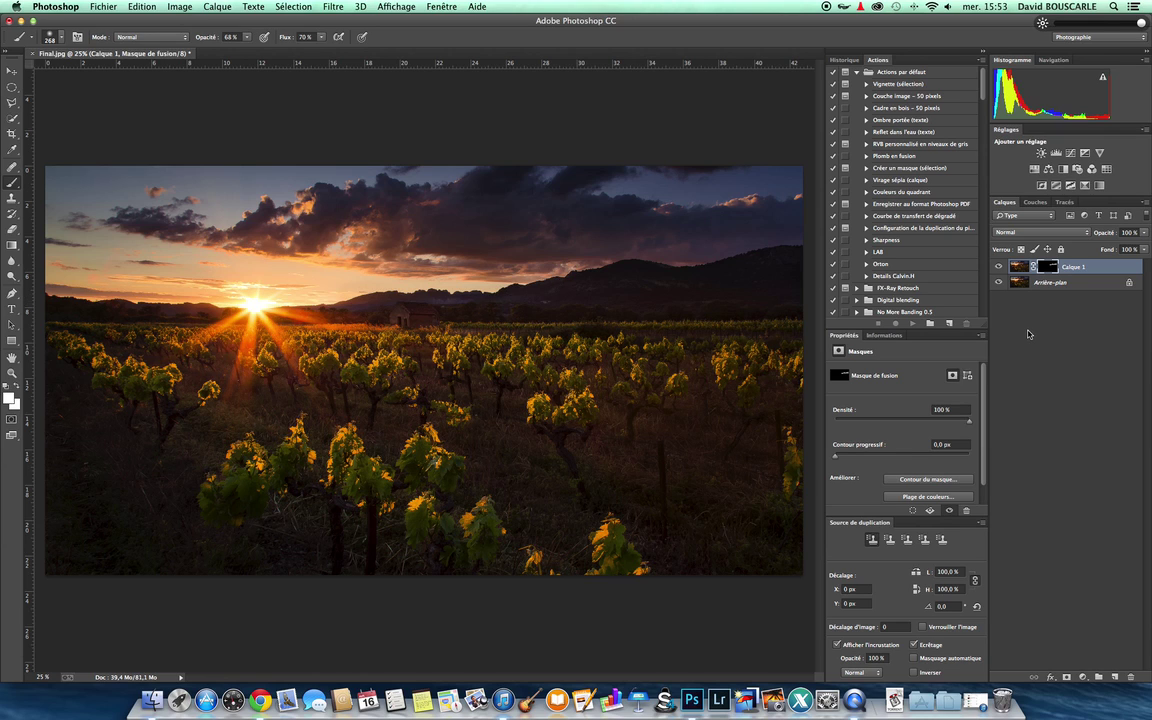
Step: Delete the masked layer Calque 1, leaving only the background layer
key(super+2)
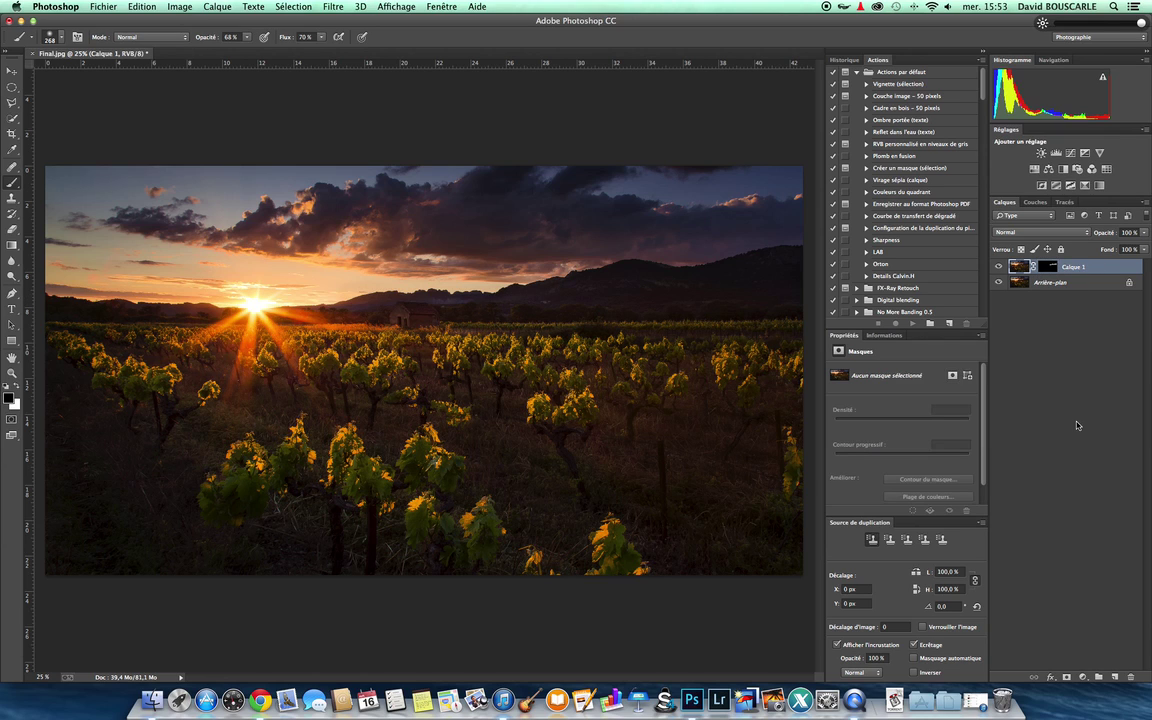
key(Delete)
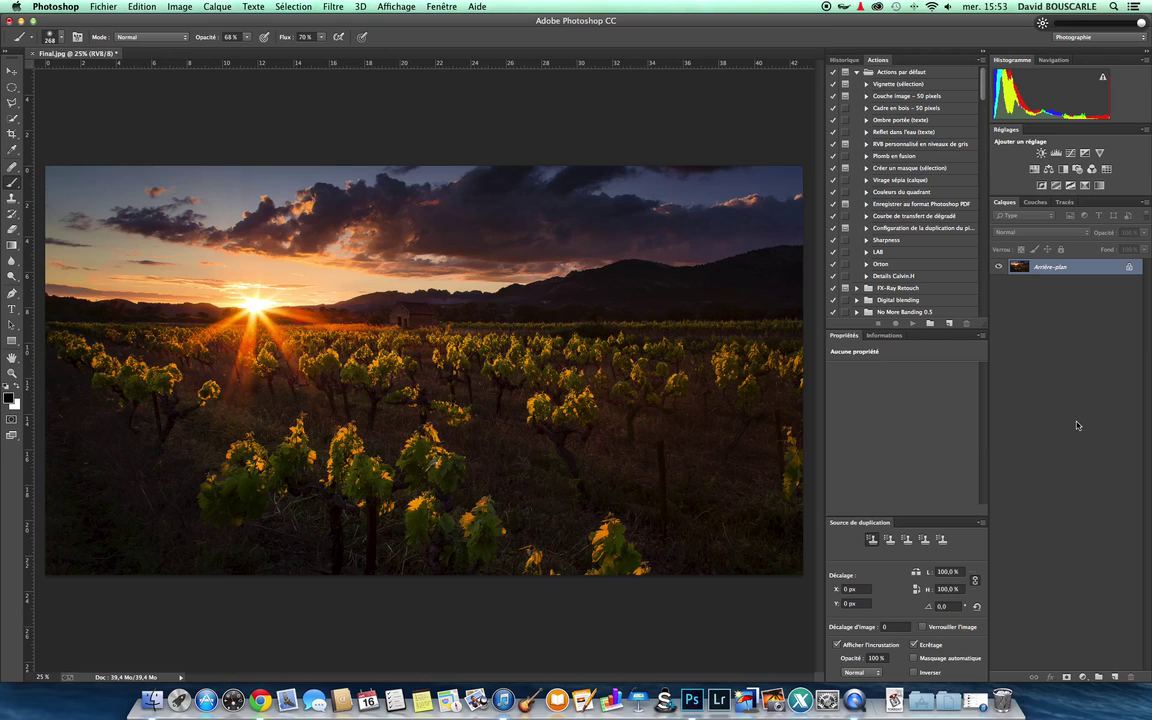
Step: Load the luminosity of the RVB composite channel as a selection and save it as a new alpha channel
click(1035, 203)
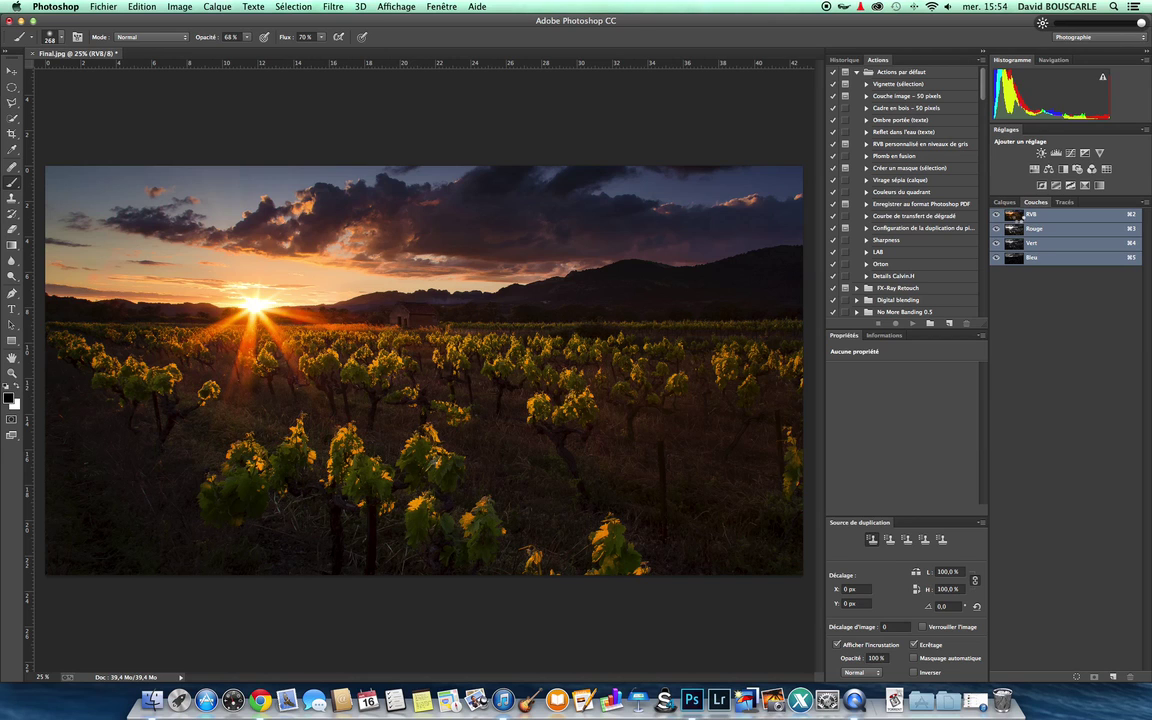
super+click(1018, 218)
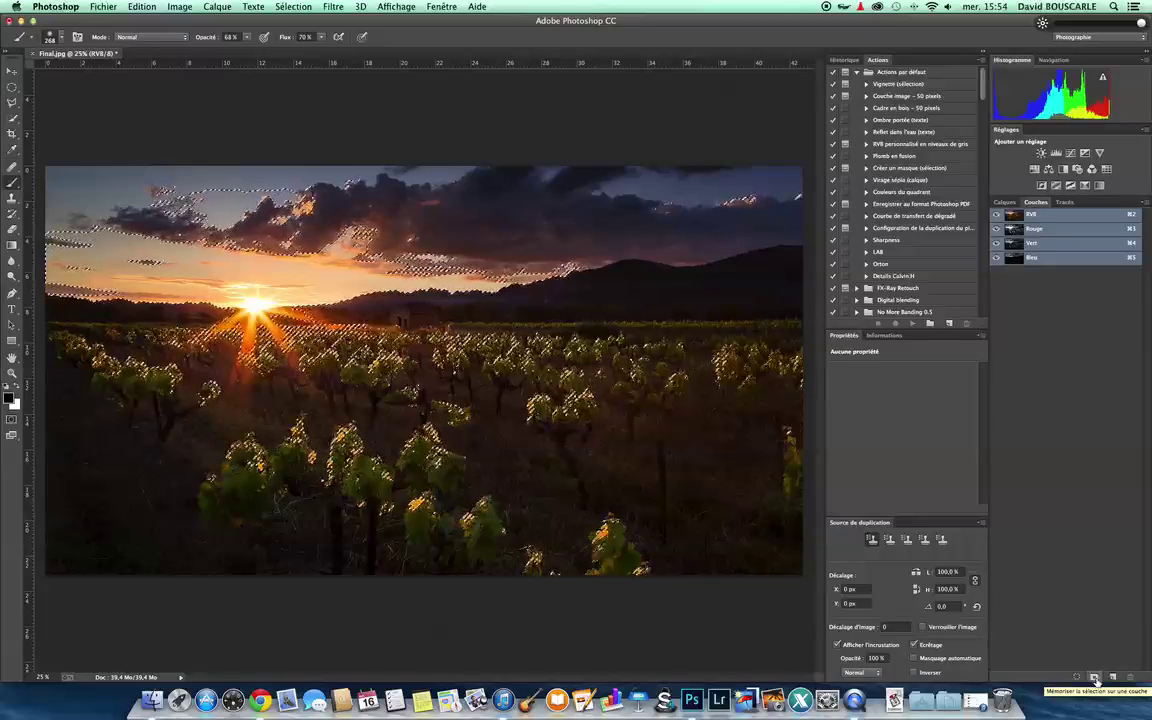
click(1094, 678)
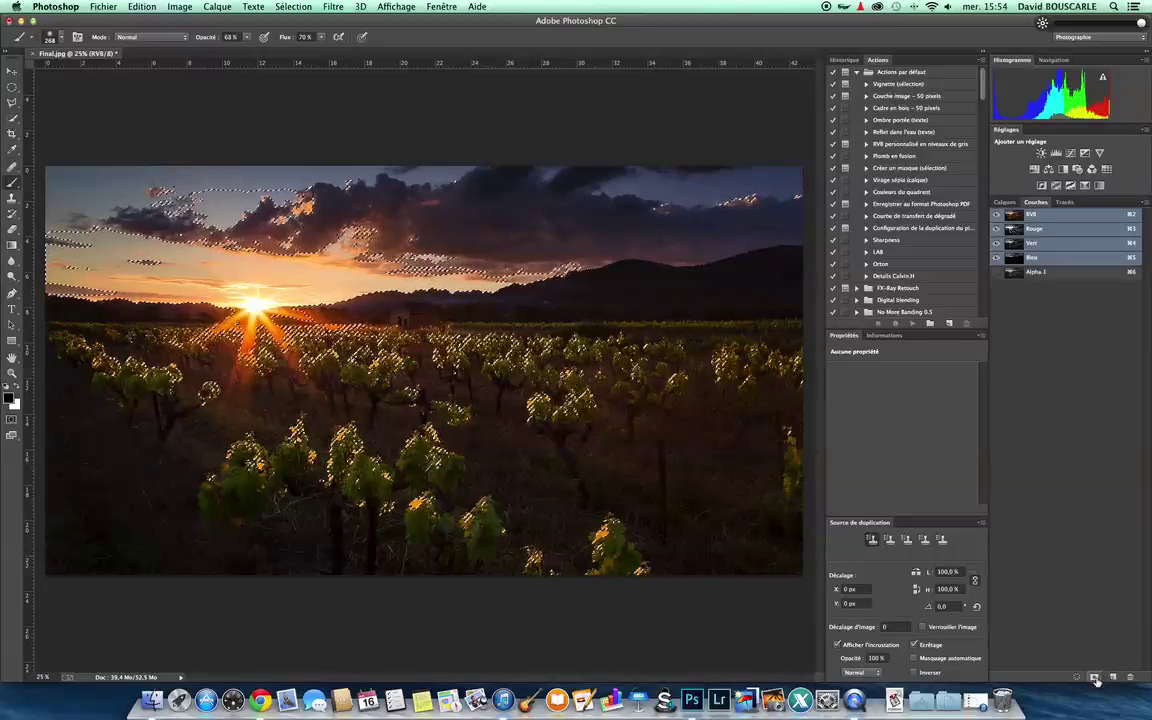
Step: Rename the new alpha channel as Clair and clear the active selection
click(1040, 274)
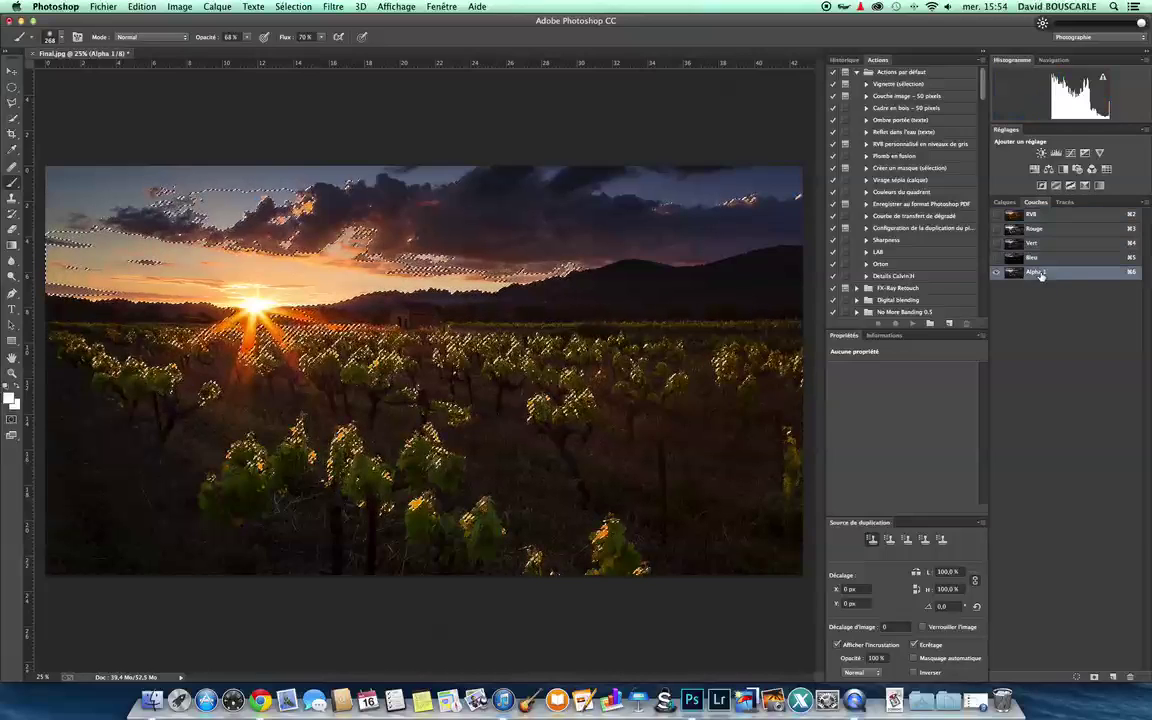
double_click(1038, 273)
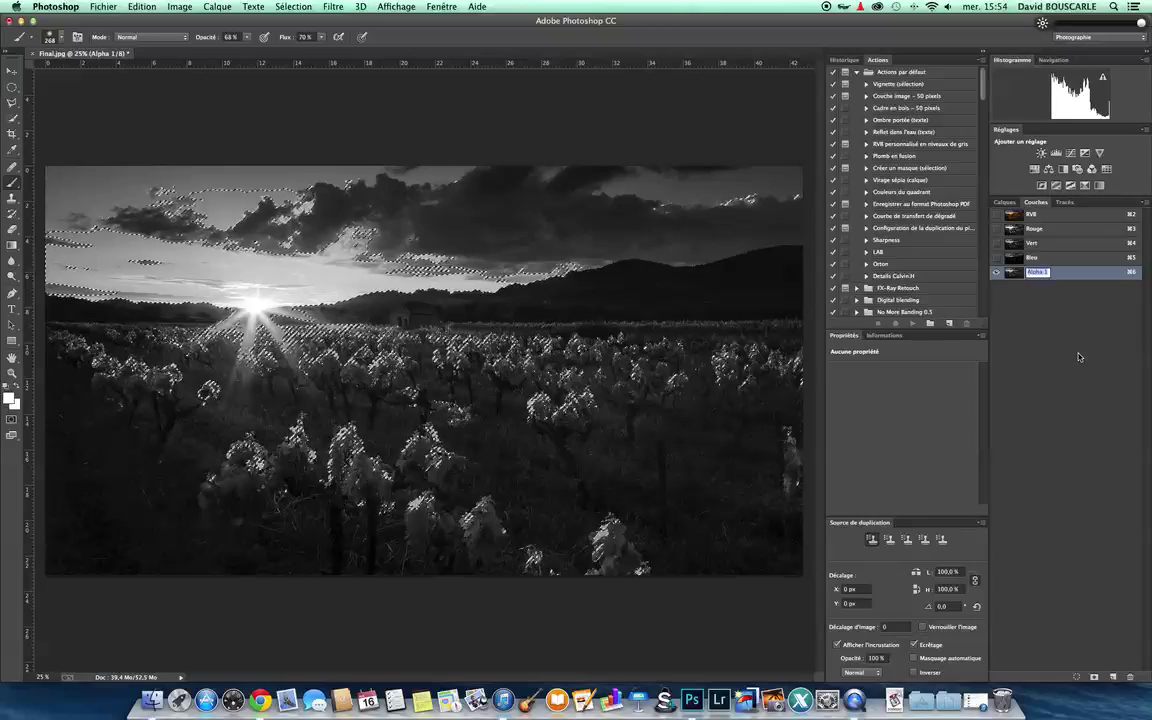
text(L)
text(lair)
key(Return)
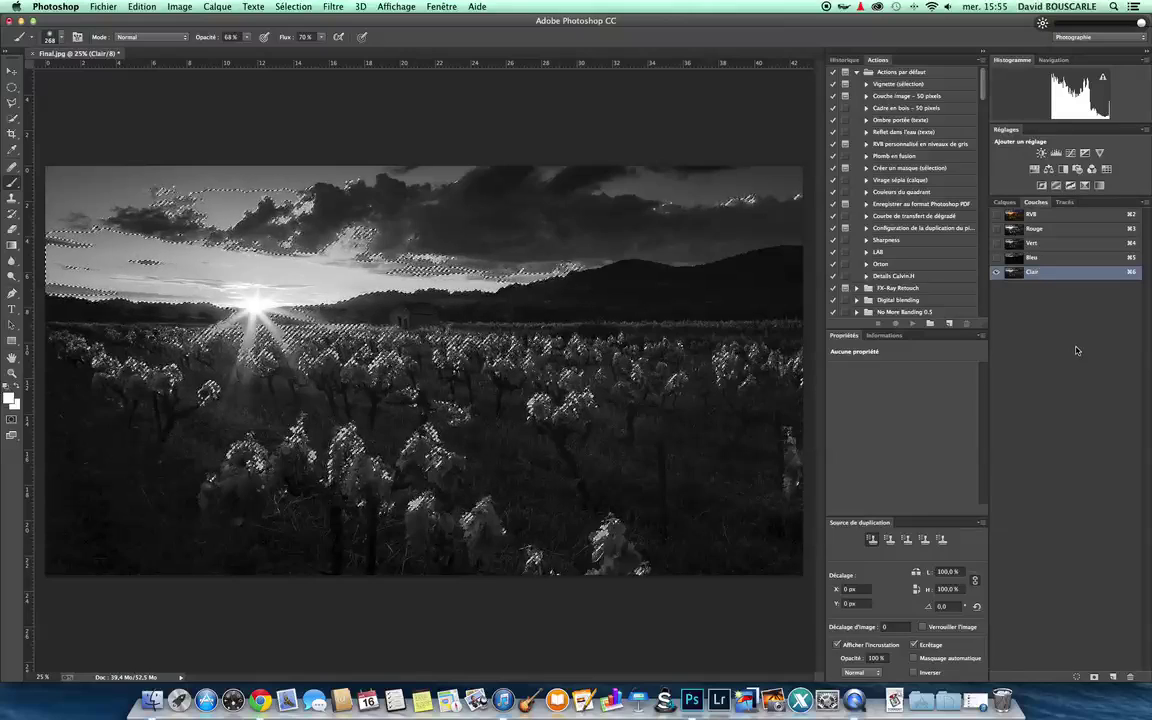
key(super+d)
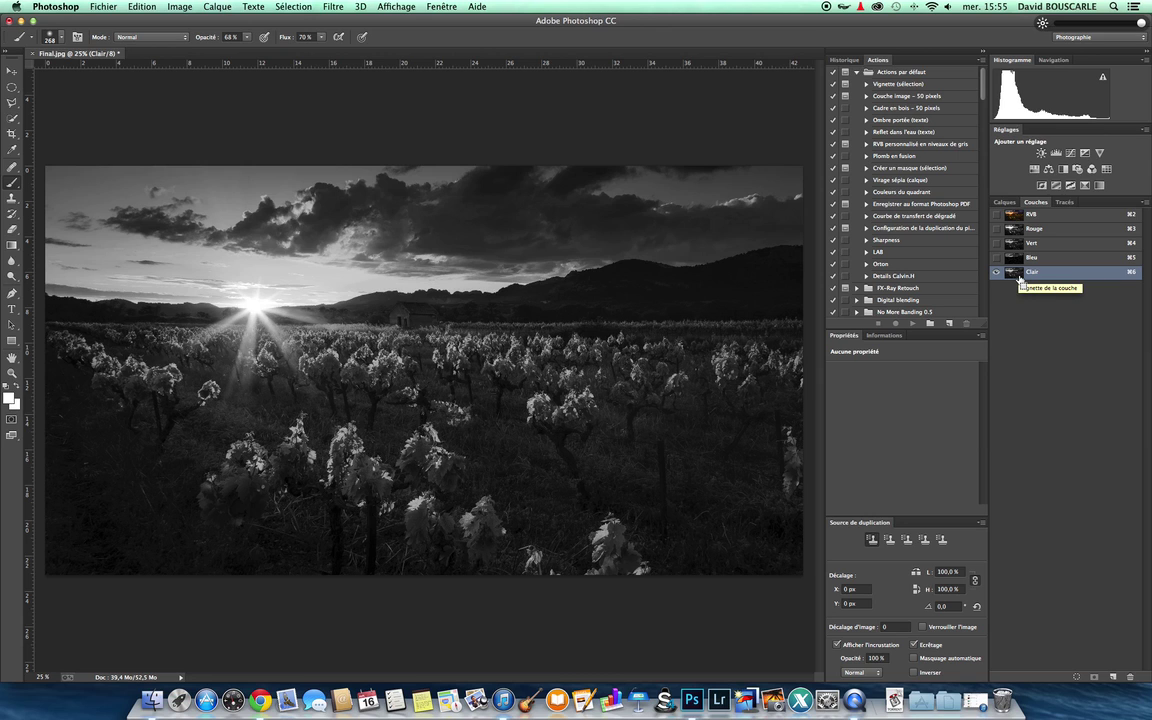
Step: Load the Clair channel as a selection, display the RVB composite, and add a Curves adjustment layer masked by that selection
super+click(1016, 271)
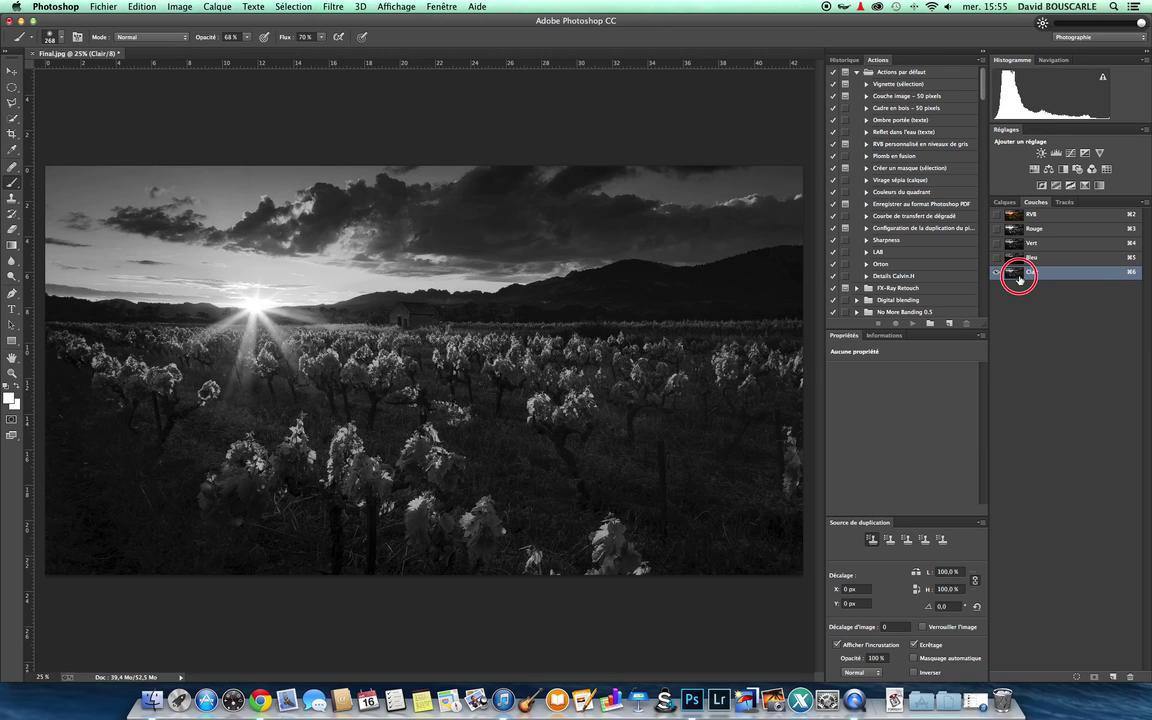
click(996, 215)
click(996, 272)
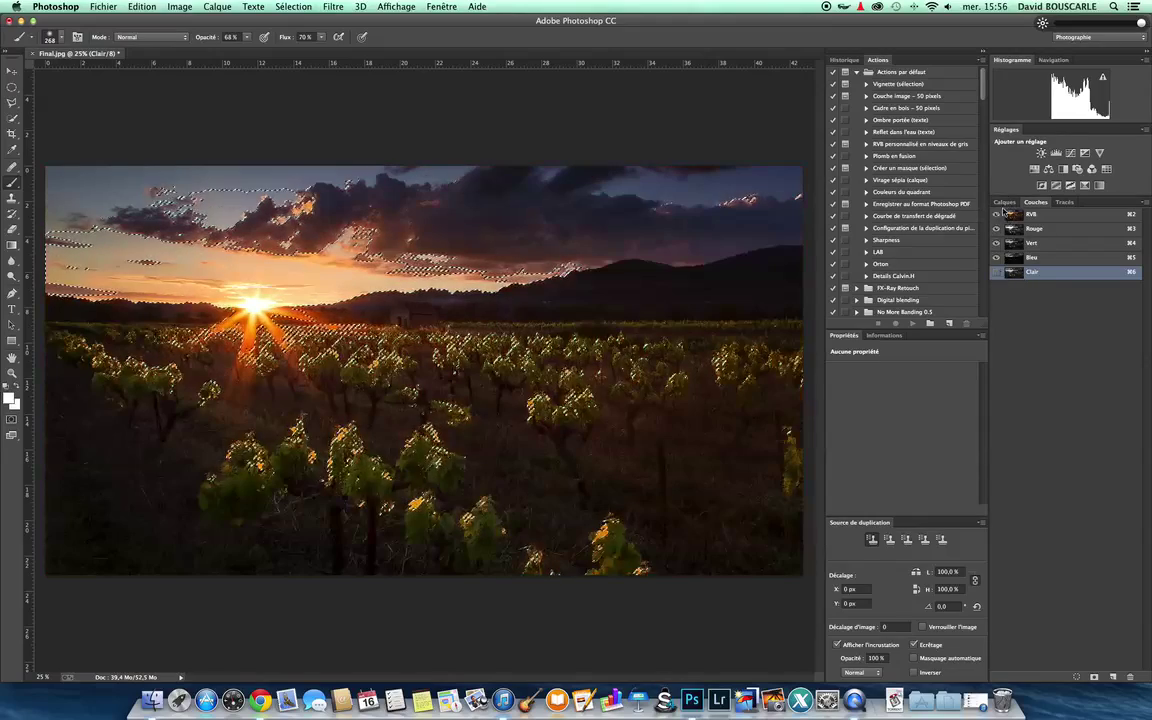
click(1004, 202)
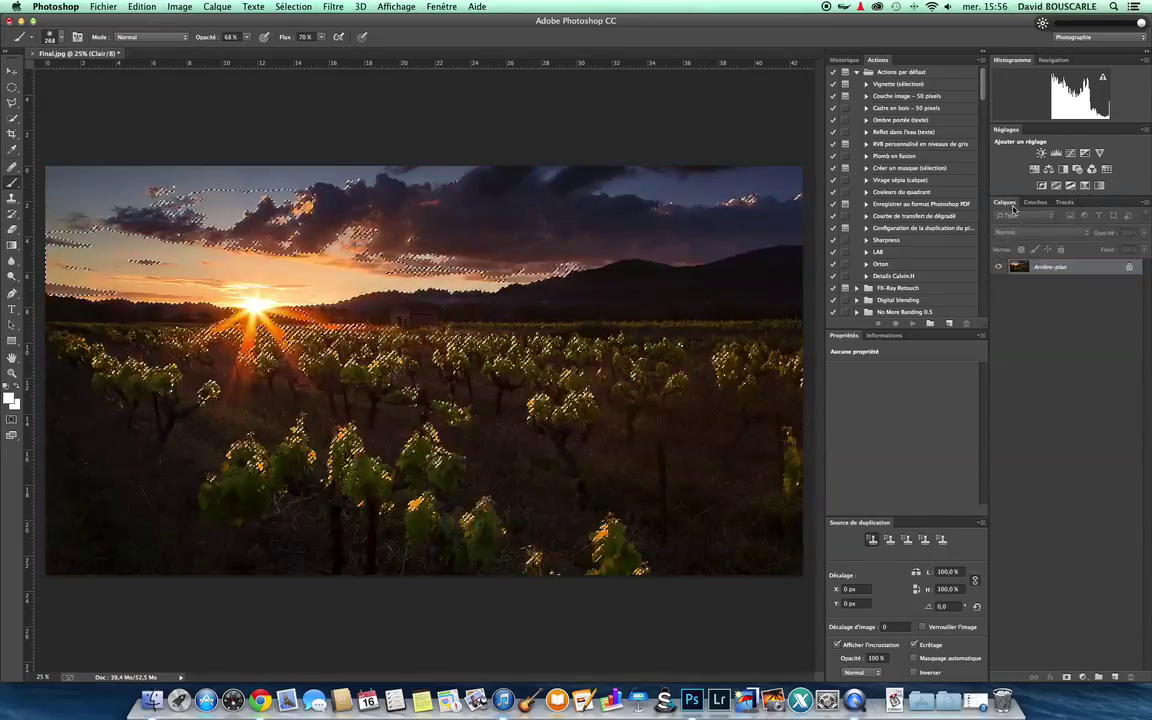
click(1071, 154)
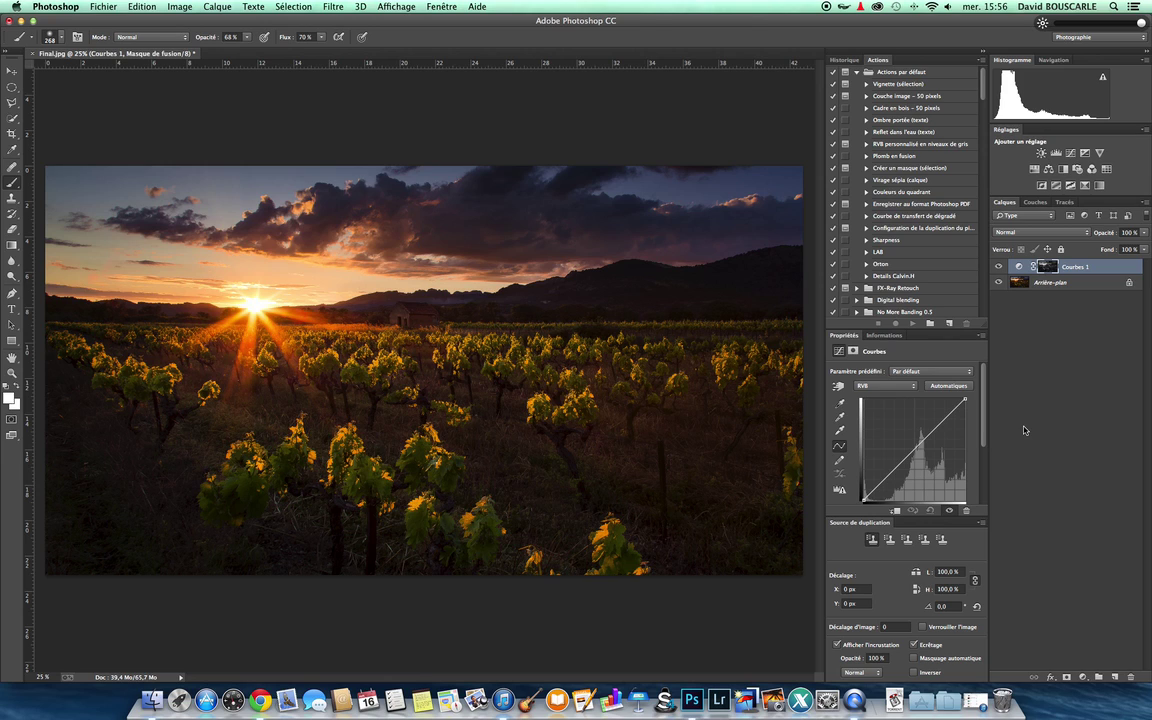
Step: Darken the masked light tones by pulling the midpoint of the RVB curve slightly downward on Courbes 1
click(914, 448)
drag(913, 449, 919, 454)
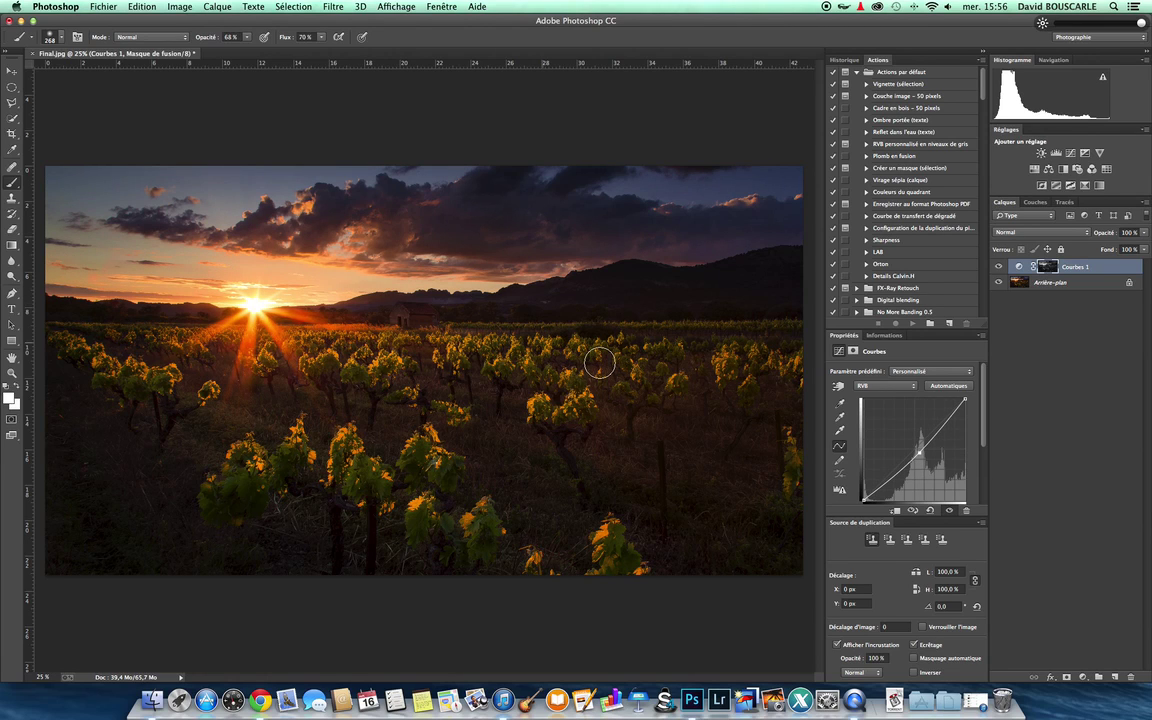
drag(920, 457, 919, 453)
Step: Adjust the Bleu and Rouge curves of Courbes 1 around their midpoints, and bring up the Vert curve
click(896, 386)
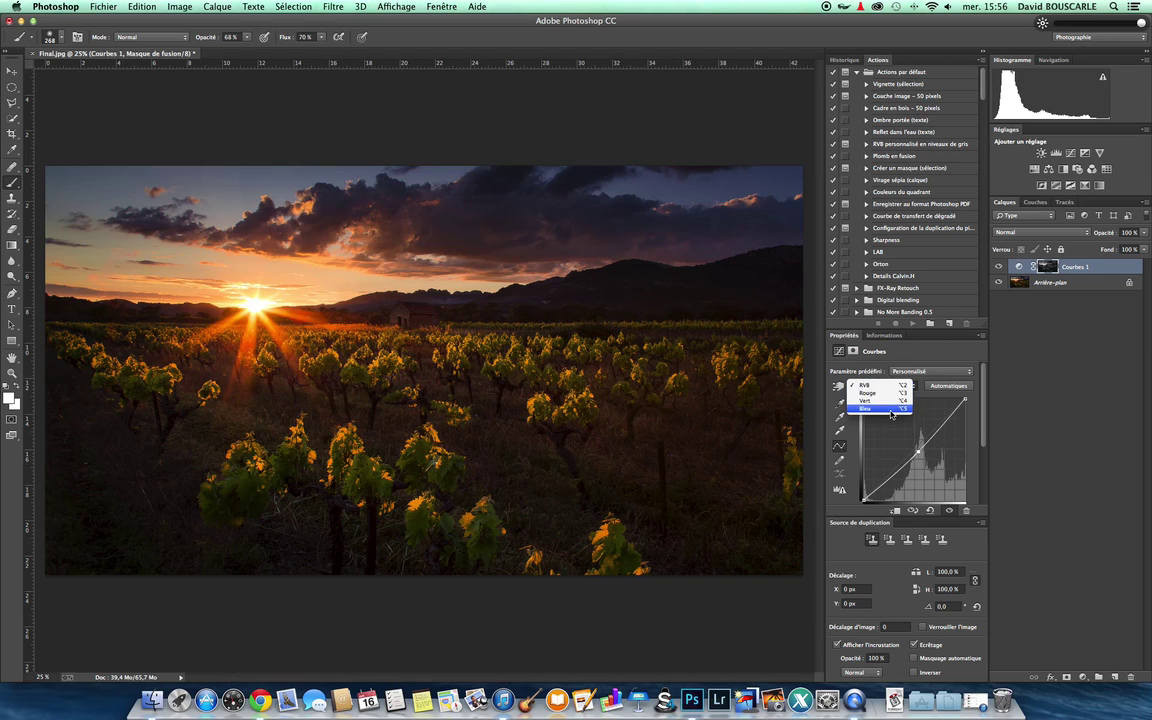
click(896, 409)
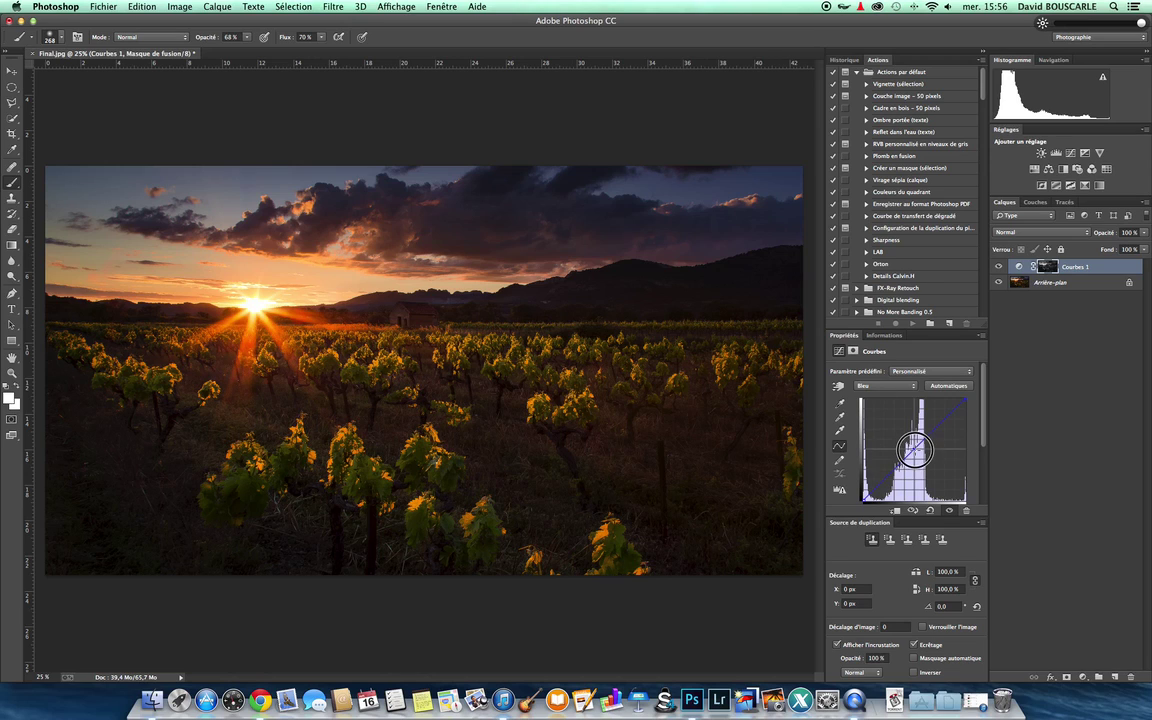
click(896, 385)
click(885, 361)
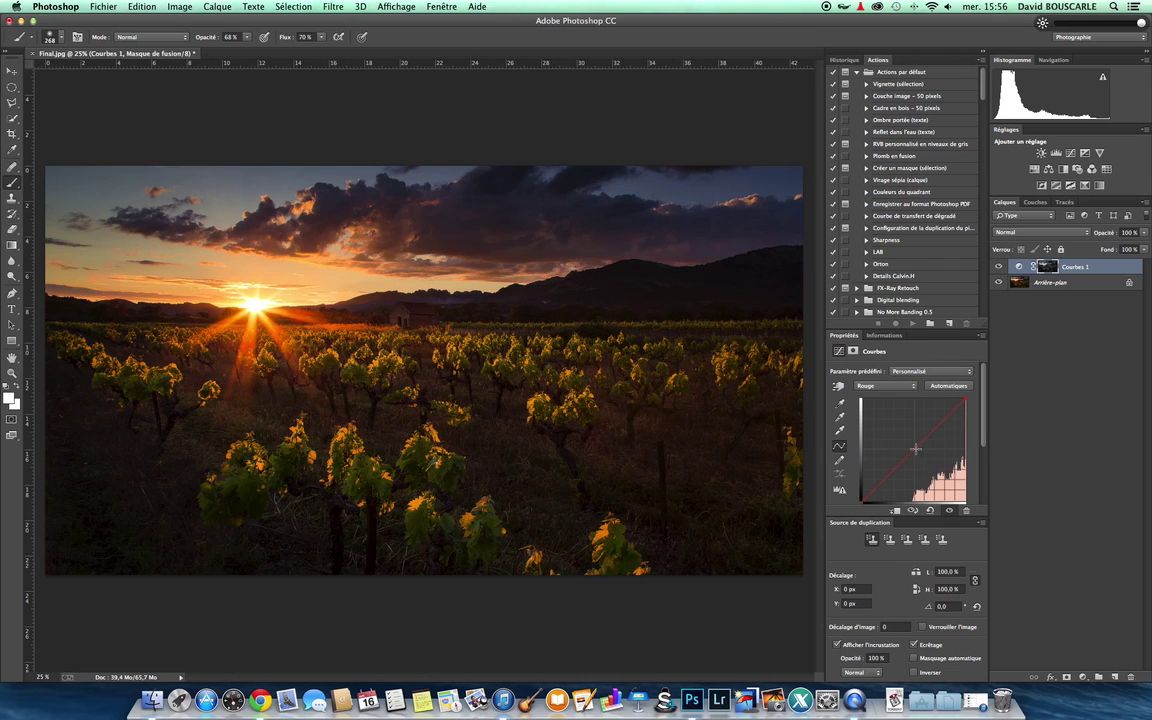
click(914, 446)
click(906, 455)
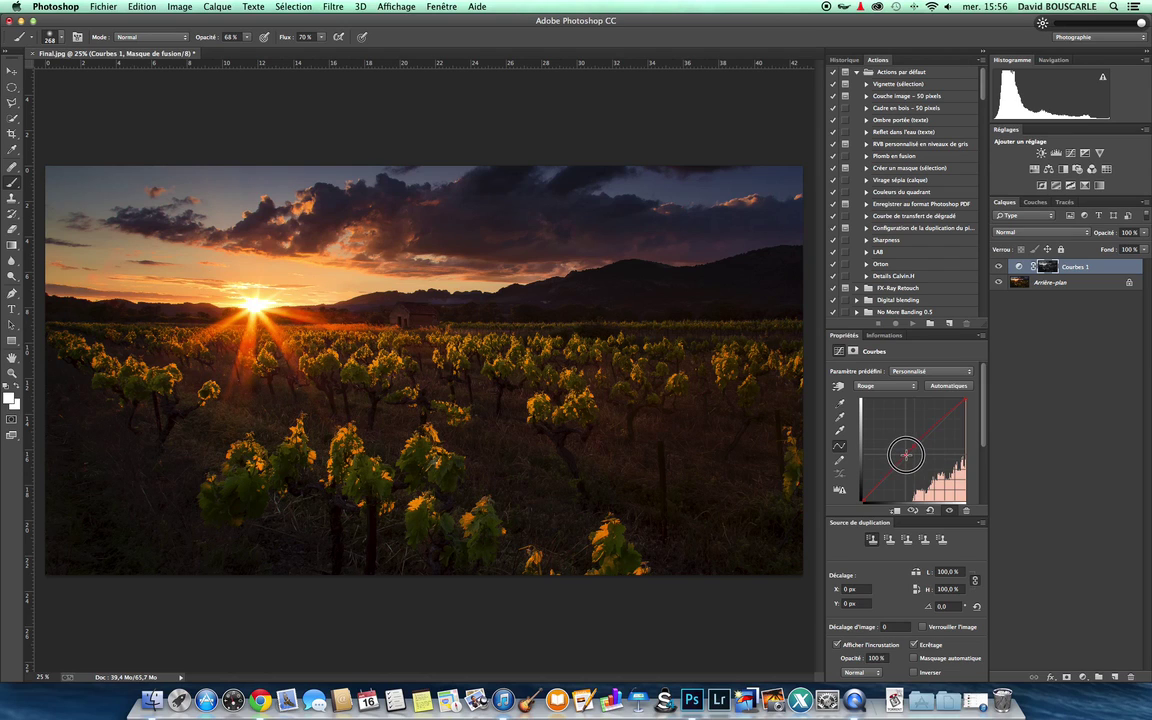
click(886, 385)
click(870, 397)
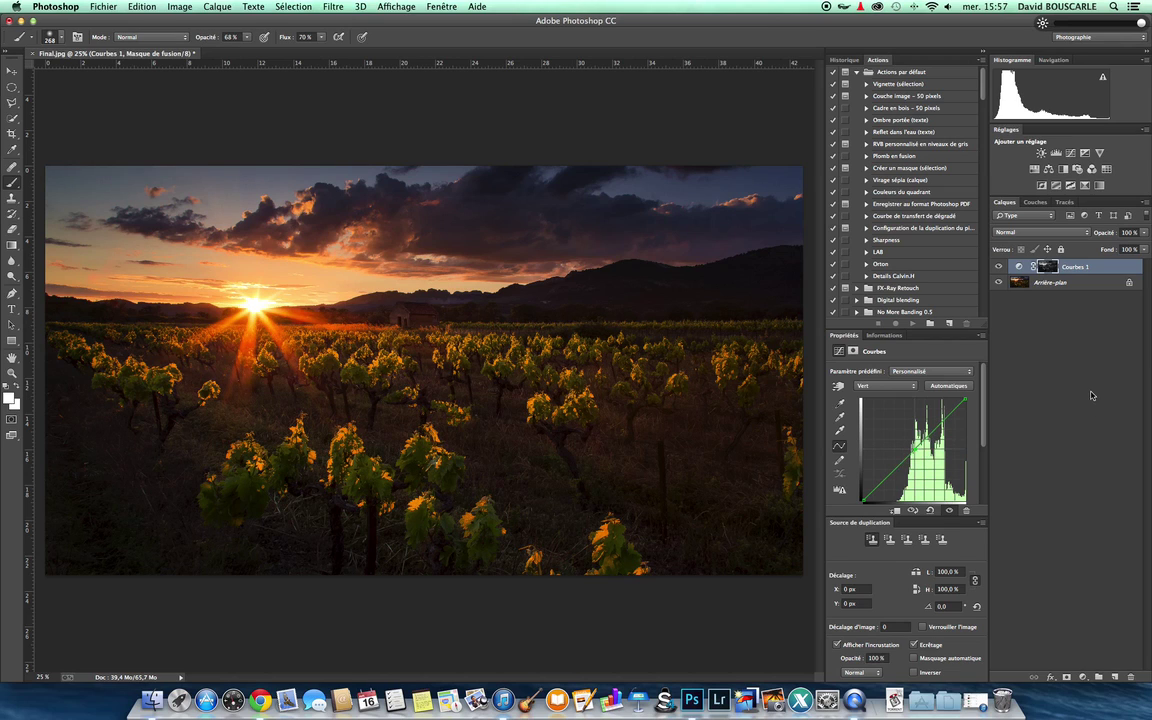
Step: Compare the photo before and after the curves correction by repeatedly hiding and showing the Courbes 1 layer
click(998, 266)
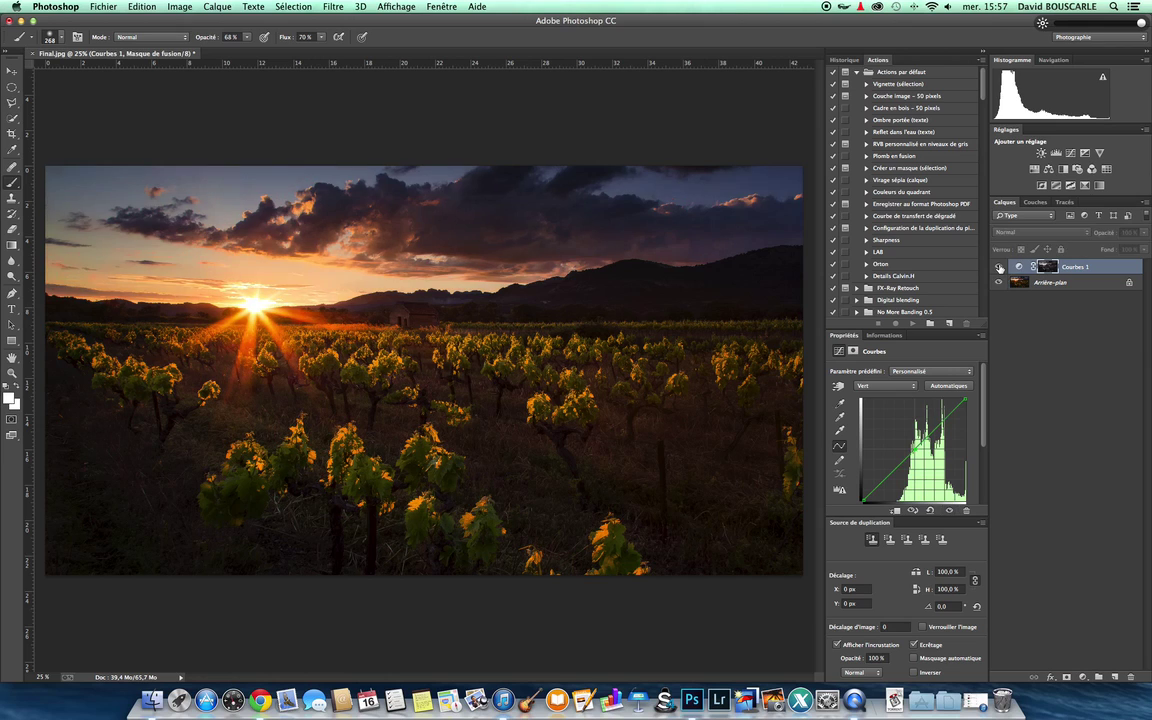
click(998, 266)
click(998, 266)
click(998, 266)
click(998, 266)
click(998, 266)
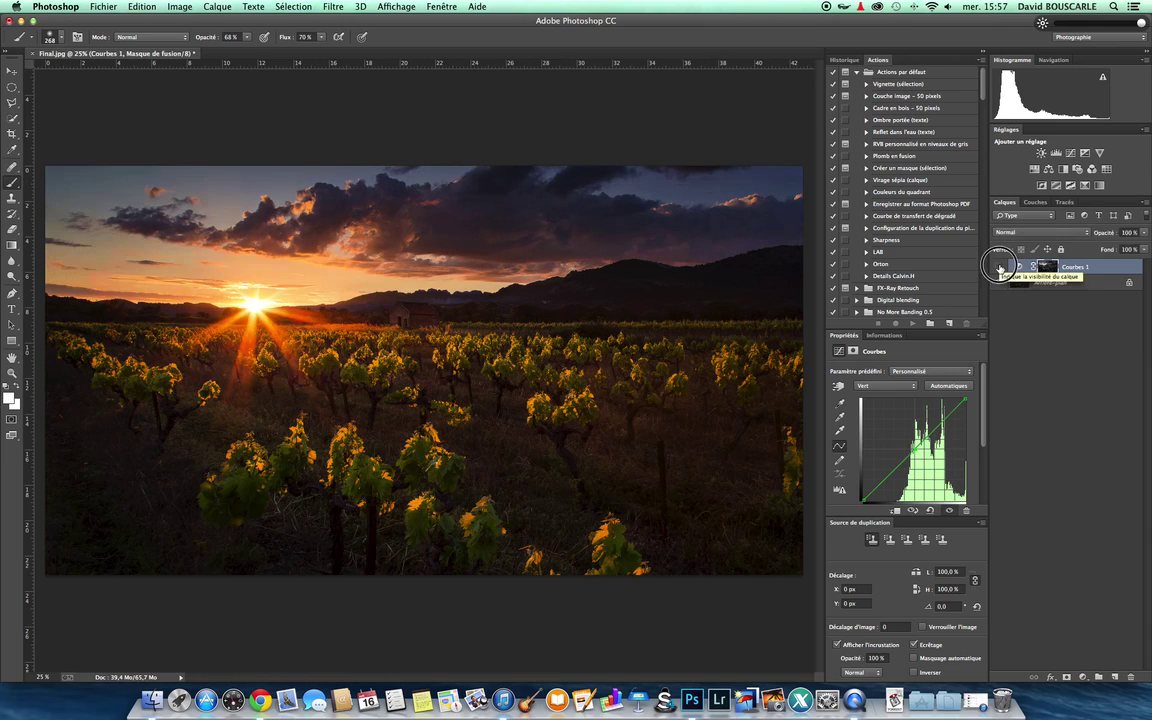
click(998, 266)
click(998, 266)
click(998, 266)
click(998, 266)
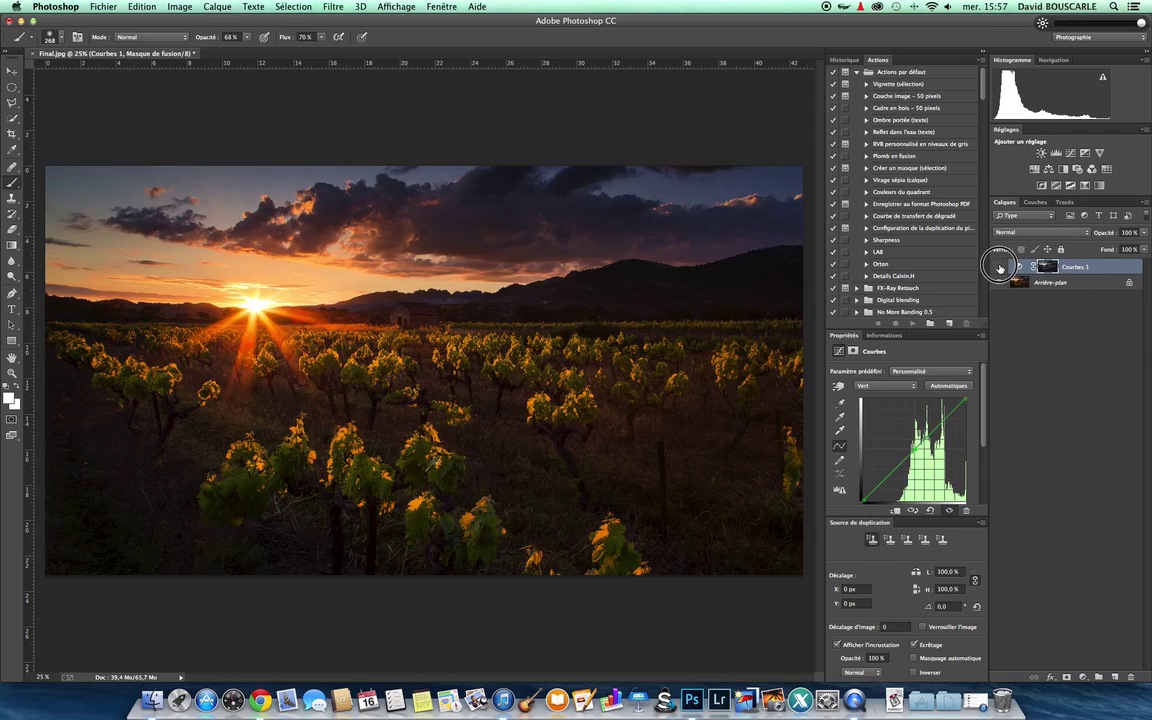
click(998, 266)
click(998, 266)
click(998, 266)
click(998, 266)
click(998, 266)
click(998, 266)
click(998, 266)
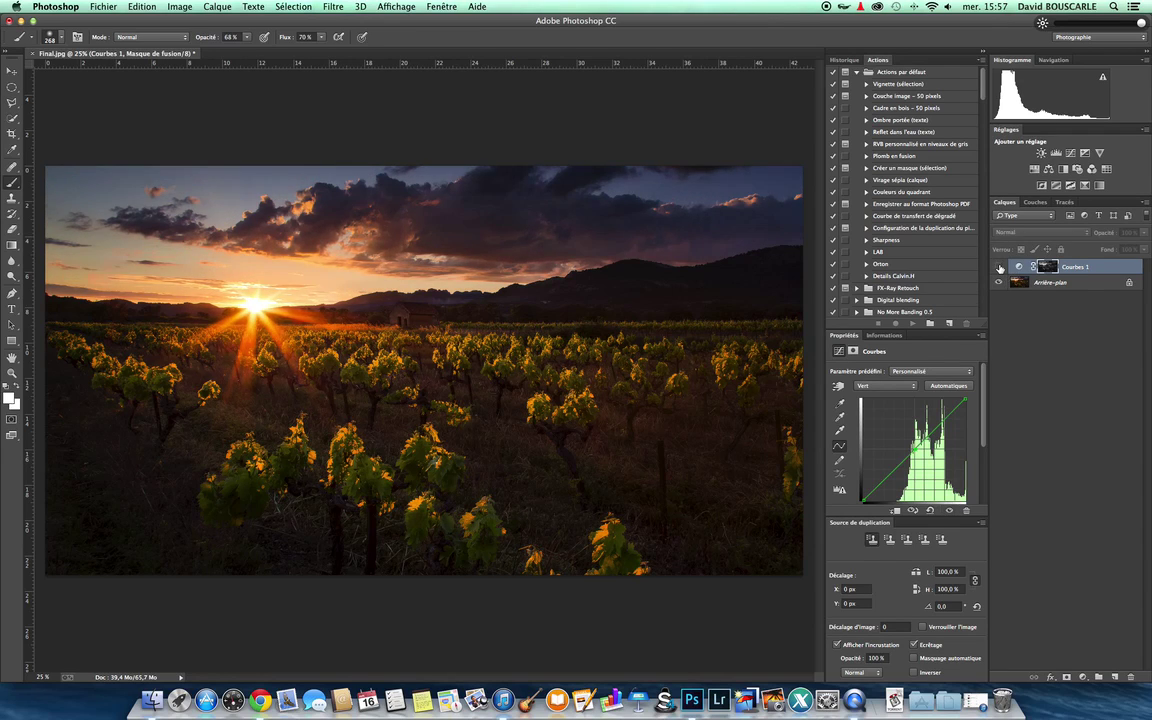
click(998, 266)
click(998, 266)
click(998, 266)
click(998, 266)
click(998, 266)
click(998, 266)
Step: Delete the Courbes 1 adjustment layer together with its mask
click(1079, 270)
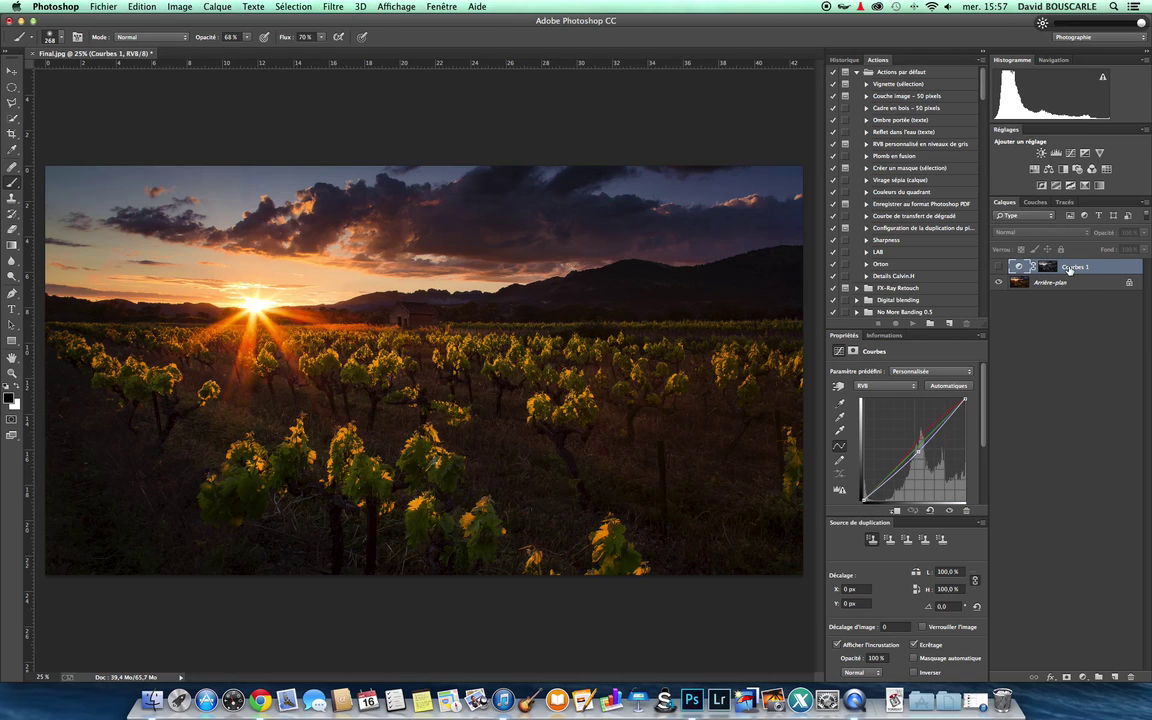
key(Delete)
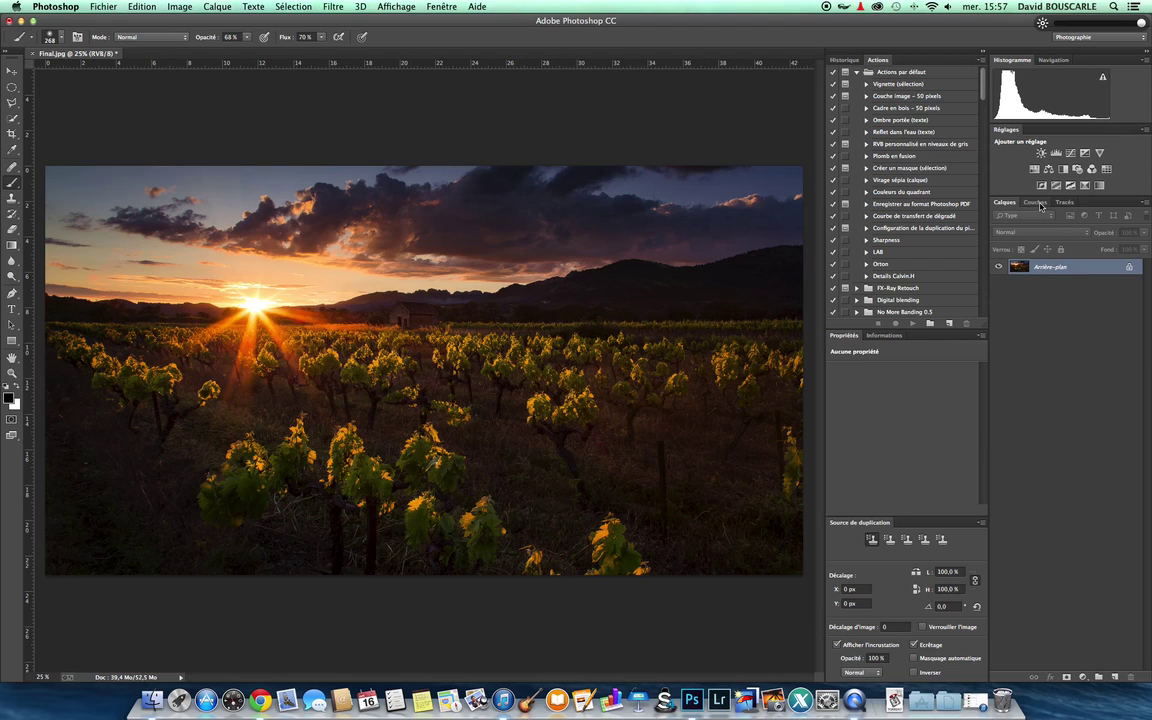
Step: Load the Clair channel as a selection, invert it, and save the inverted selection as a new alpha channel
click(1037, 203)
click(1012, 273)
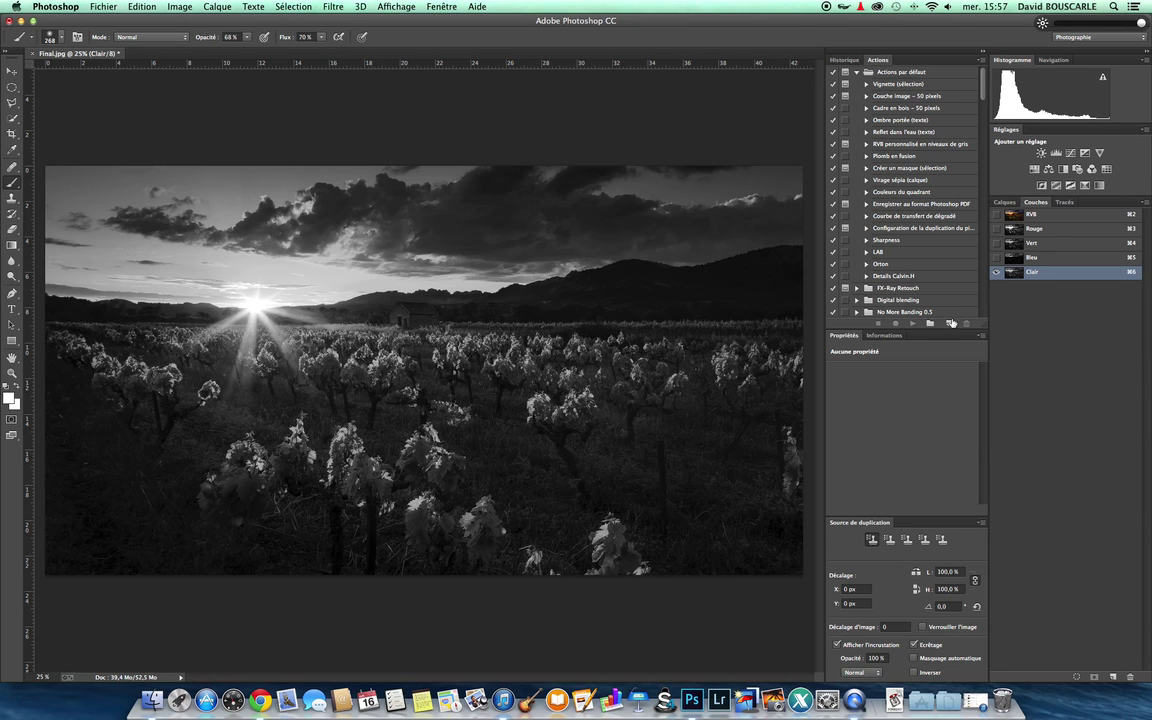
super+click(1020, 281)
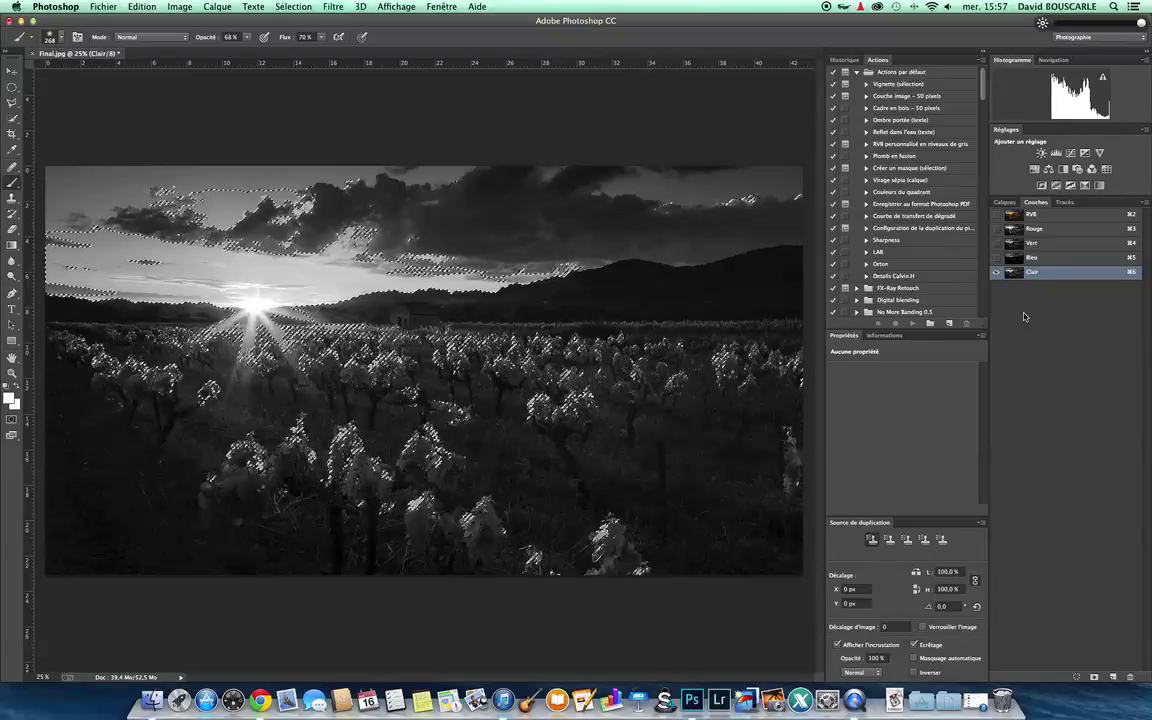
key(shift+super+i)
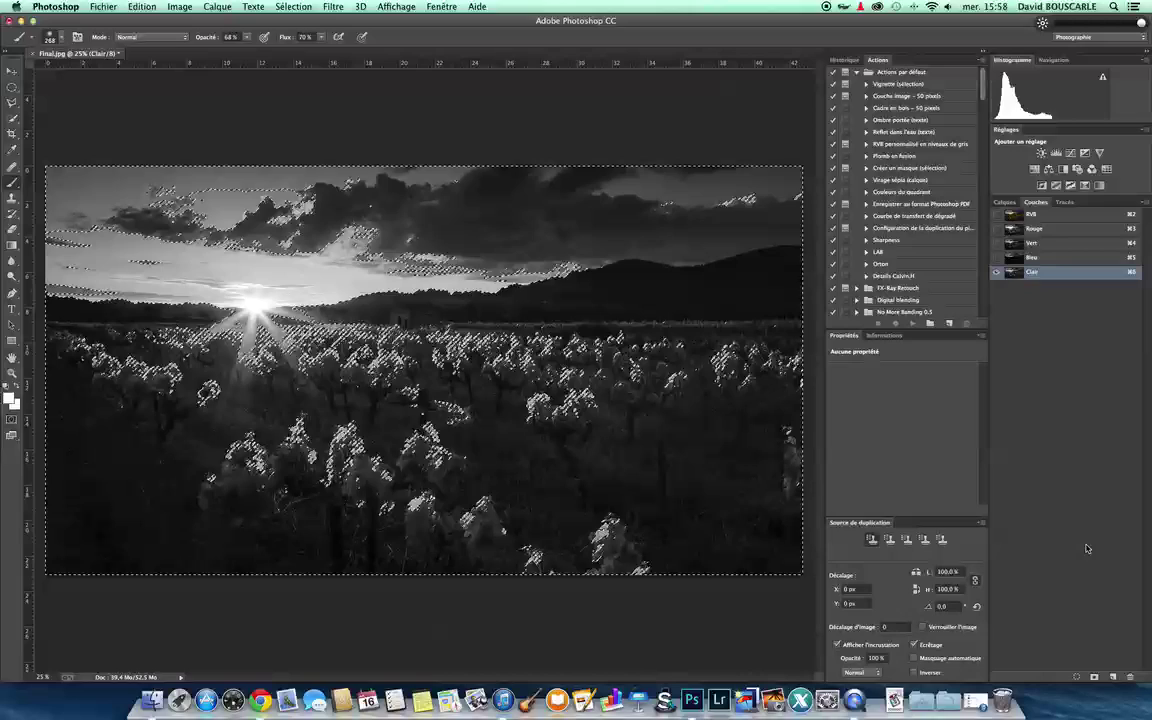
click(1095, 680)
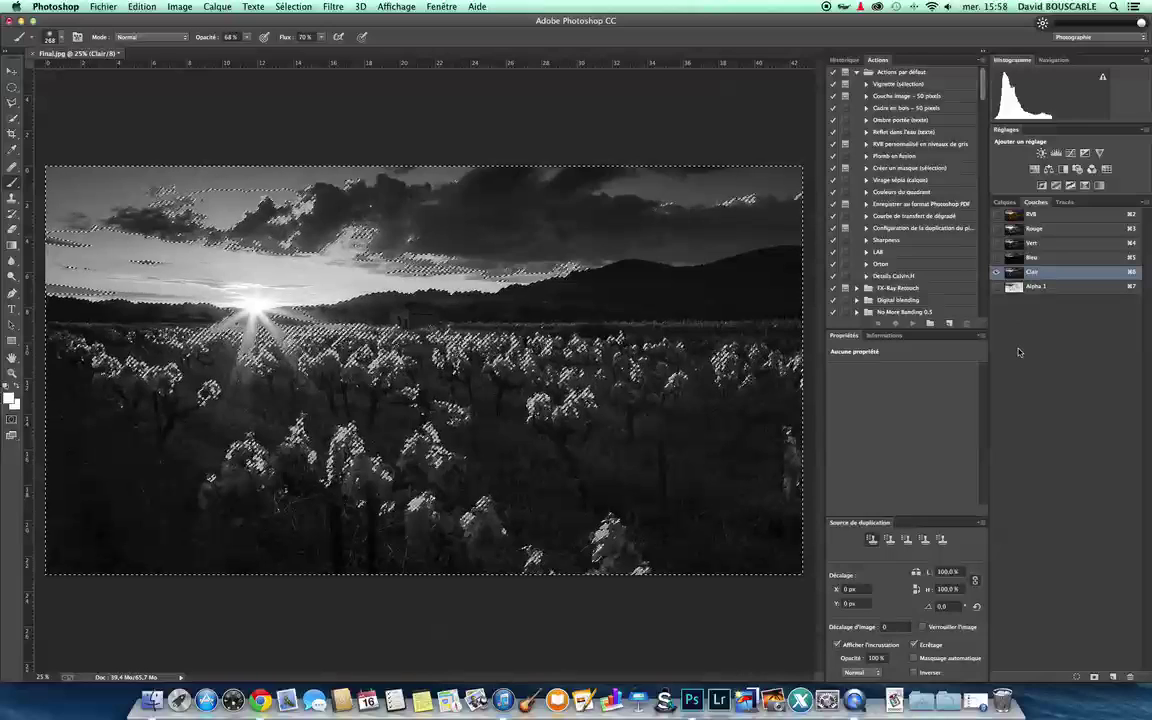
Step: Compare the new inverted alpha channel with the Clair channel by alternating their visibility
click(997, 287)
click(996, 275)
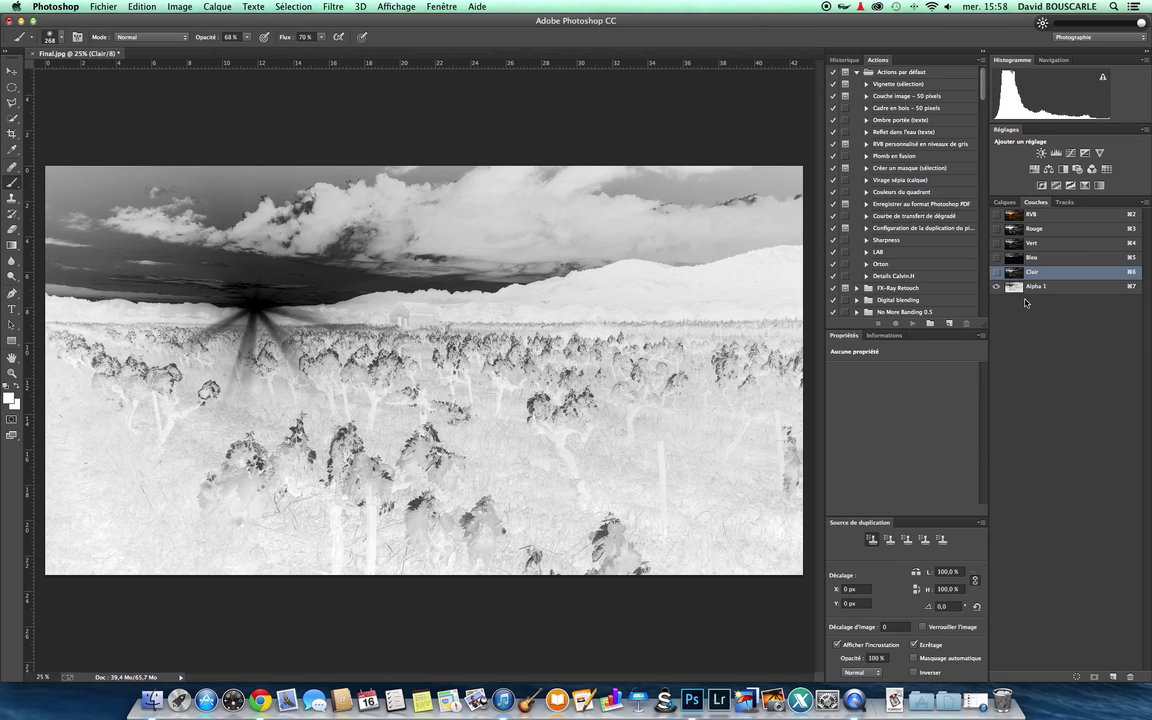
click(997, 274)
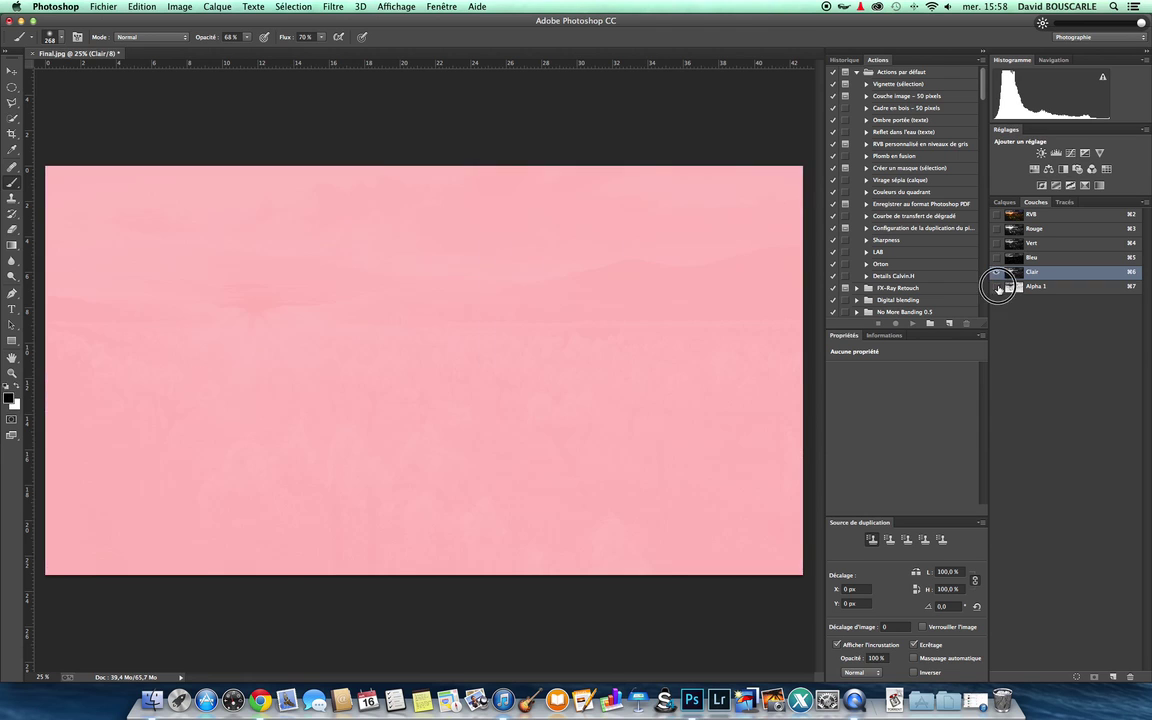
click(997, 274)
click(997, 274)
click(997, 274)
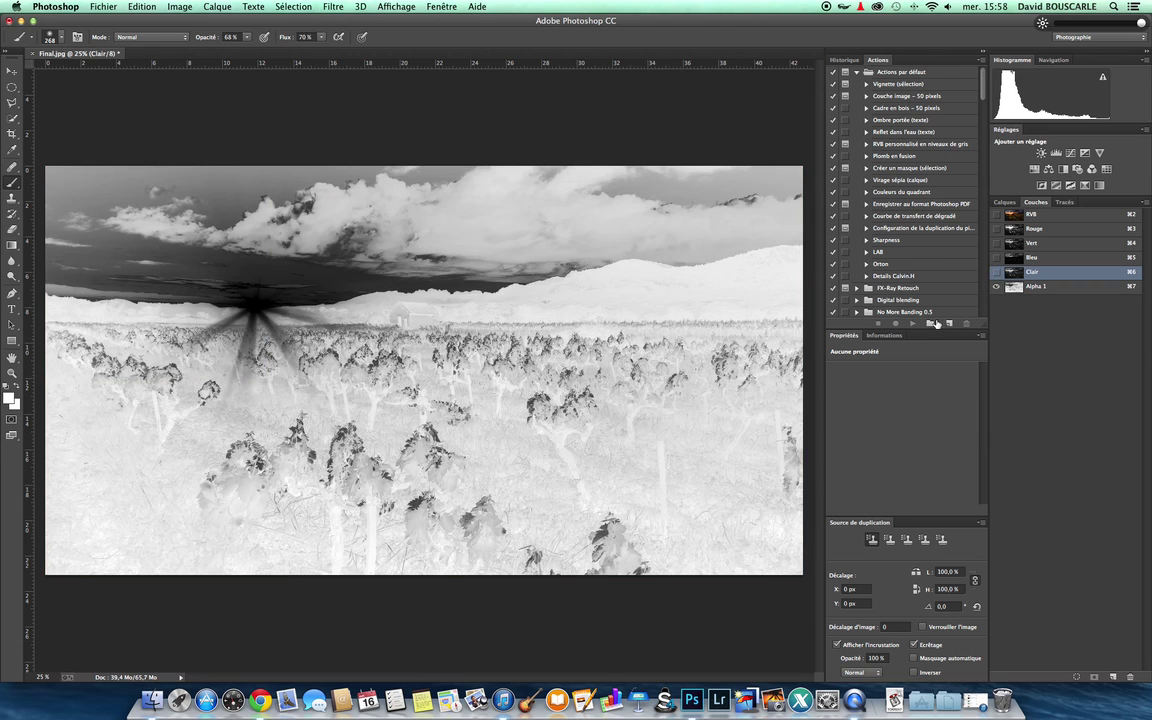
Step: Rename the inverted alpha channel as Foncé1
double_click(1037, 287)
text(E)
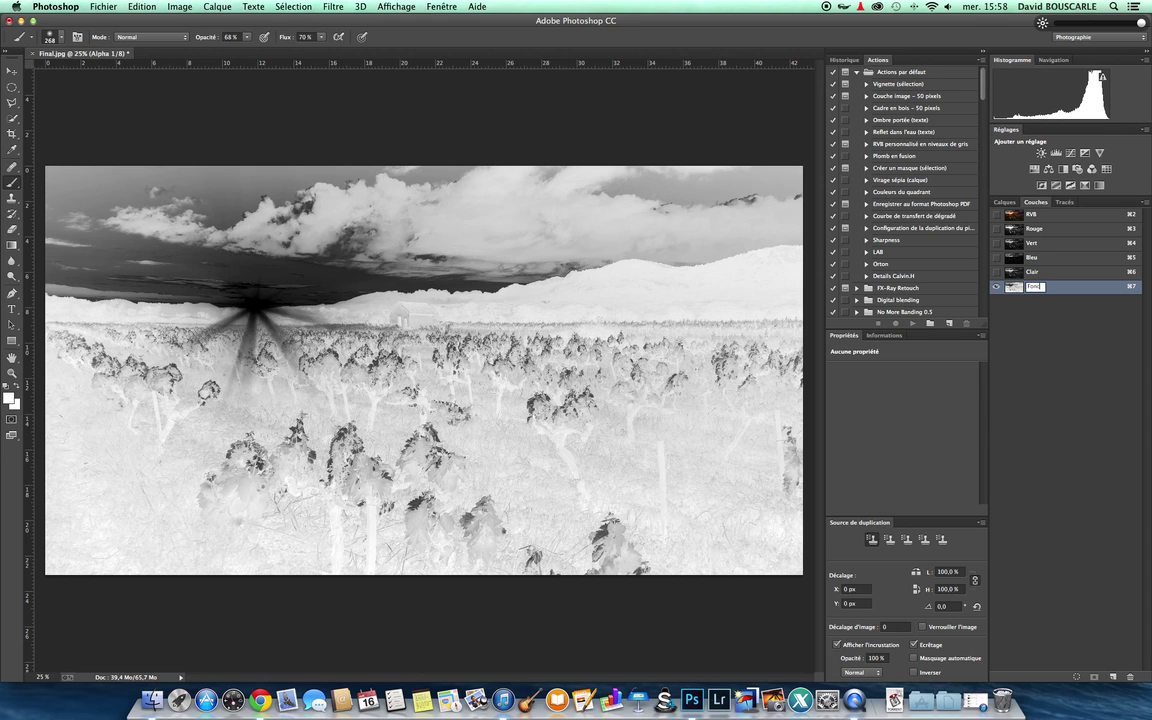
text(1)
key(Return)
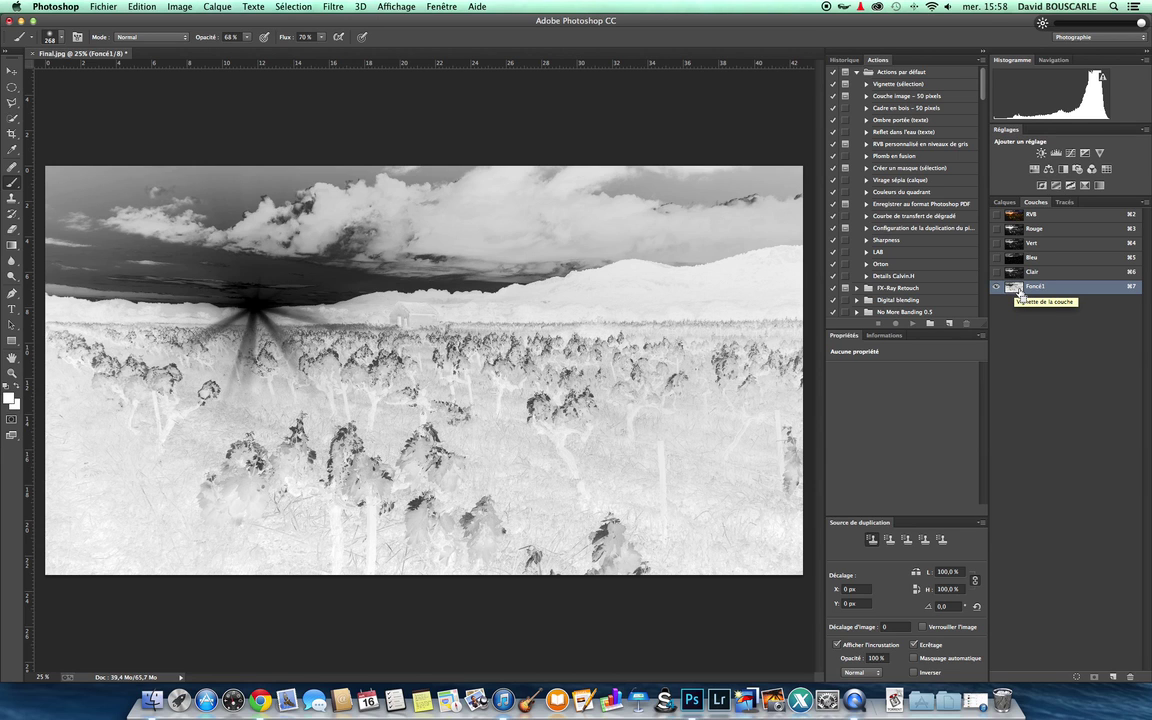
Step: Load Foncé1 as a selection intersected with itself, save it as a new alpha channel, and display that channel
super+click(1019, 290)
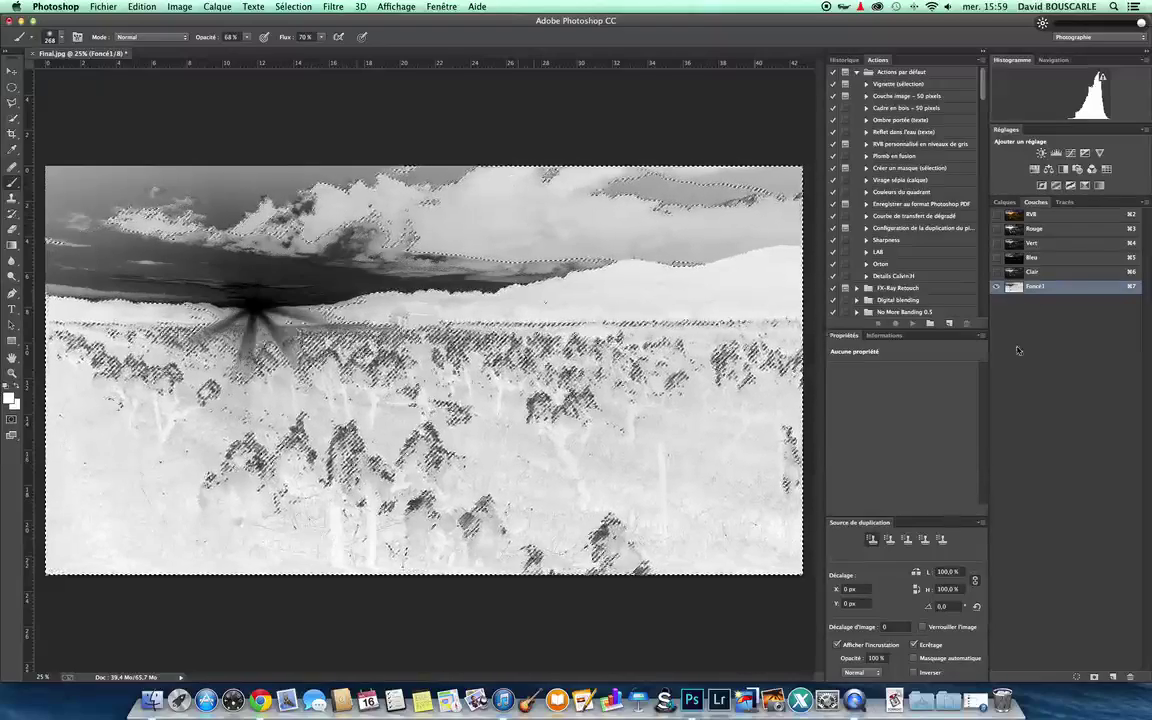
click(1094, 678)
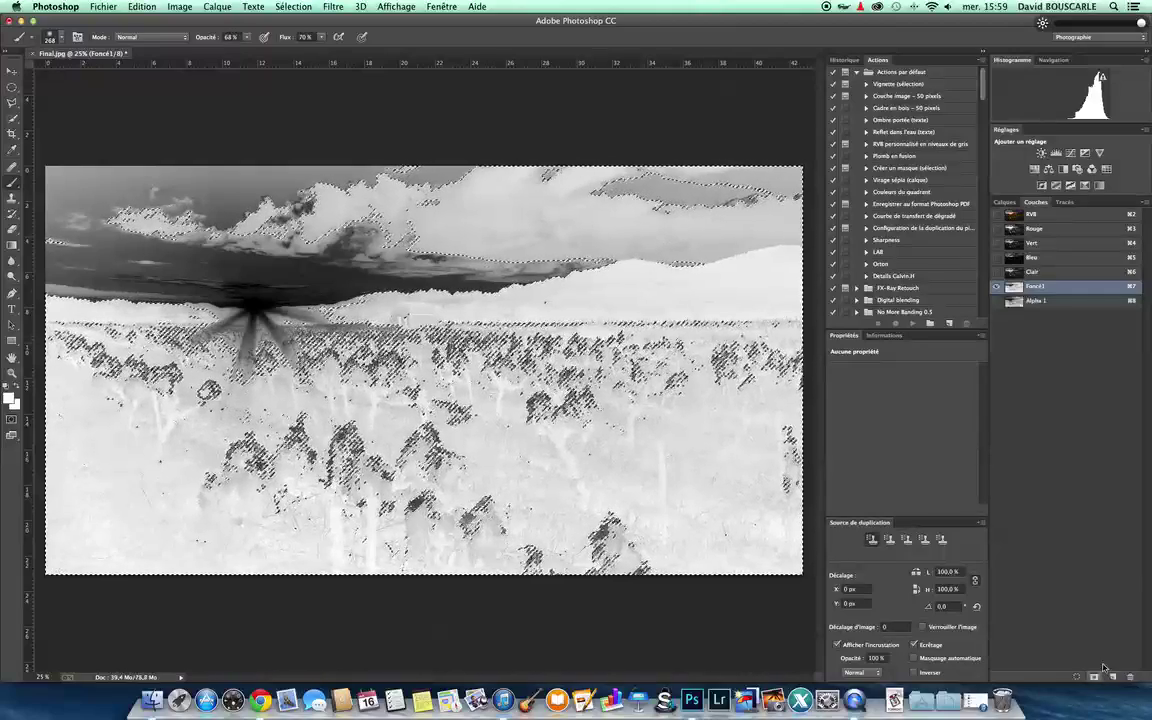
click(994, 300)
Step: Rename the newly saved alpha channel as Foncé2 and clear the active selection
click(1036, 300)
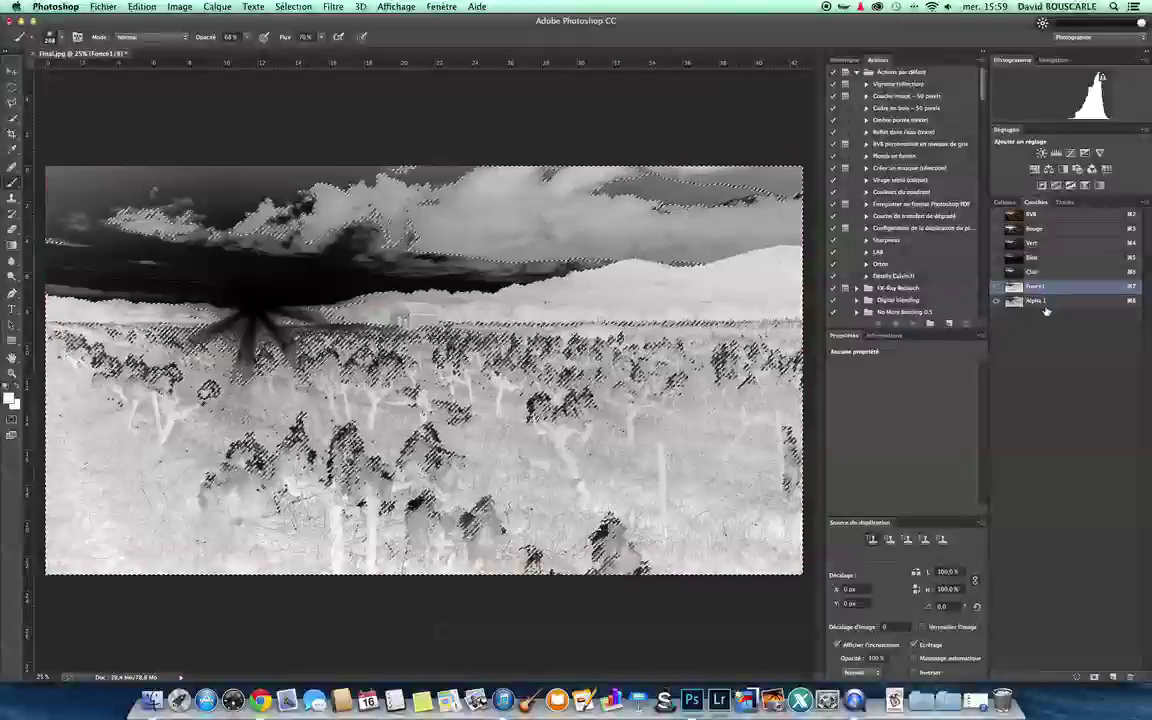
double_click(1036, 300)
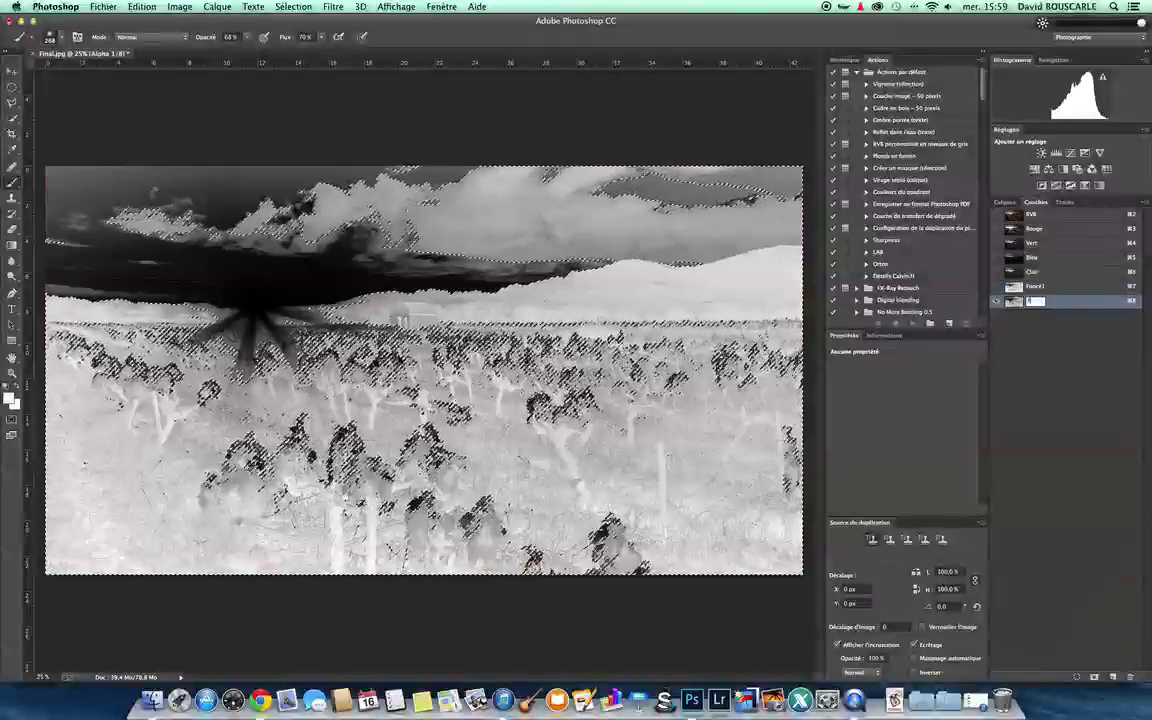
text(fONC)
key(BackSpace)
key(BackSpace)
key(BackSpace)
key(BackSpace)
text(fON)
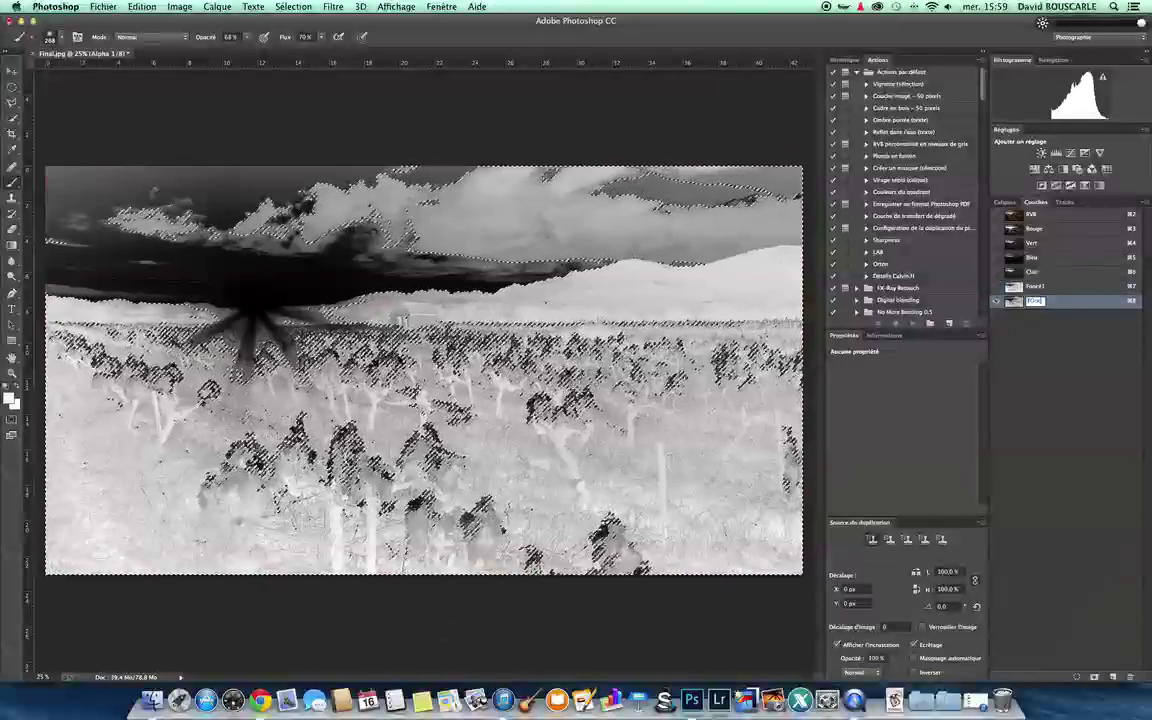
key(BackSpace)
key(BackSpace)
text(onc)
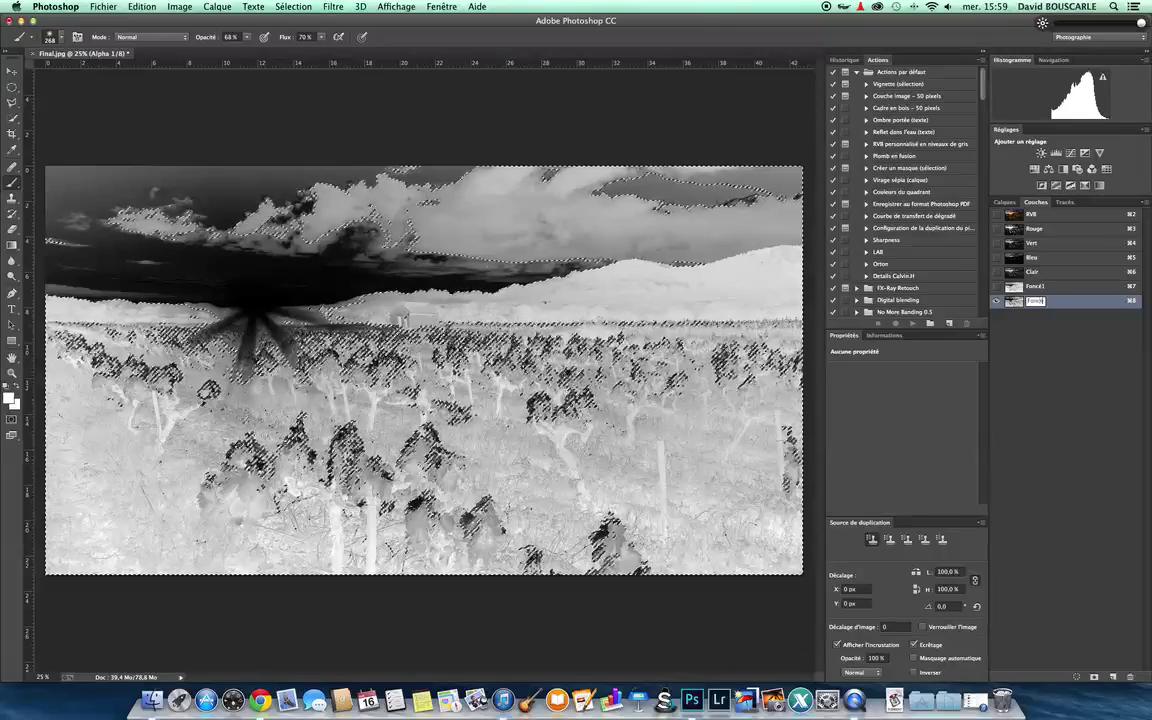
text(é2)
key(Return)
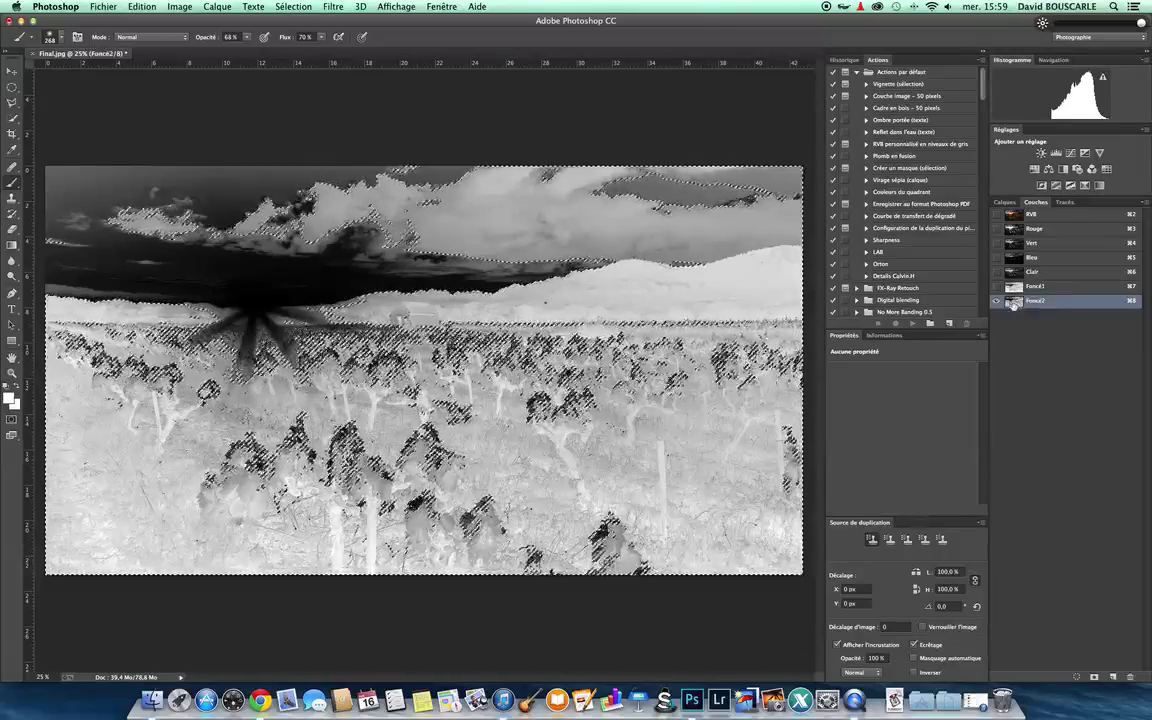
key(super+d)
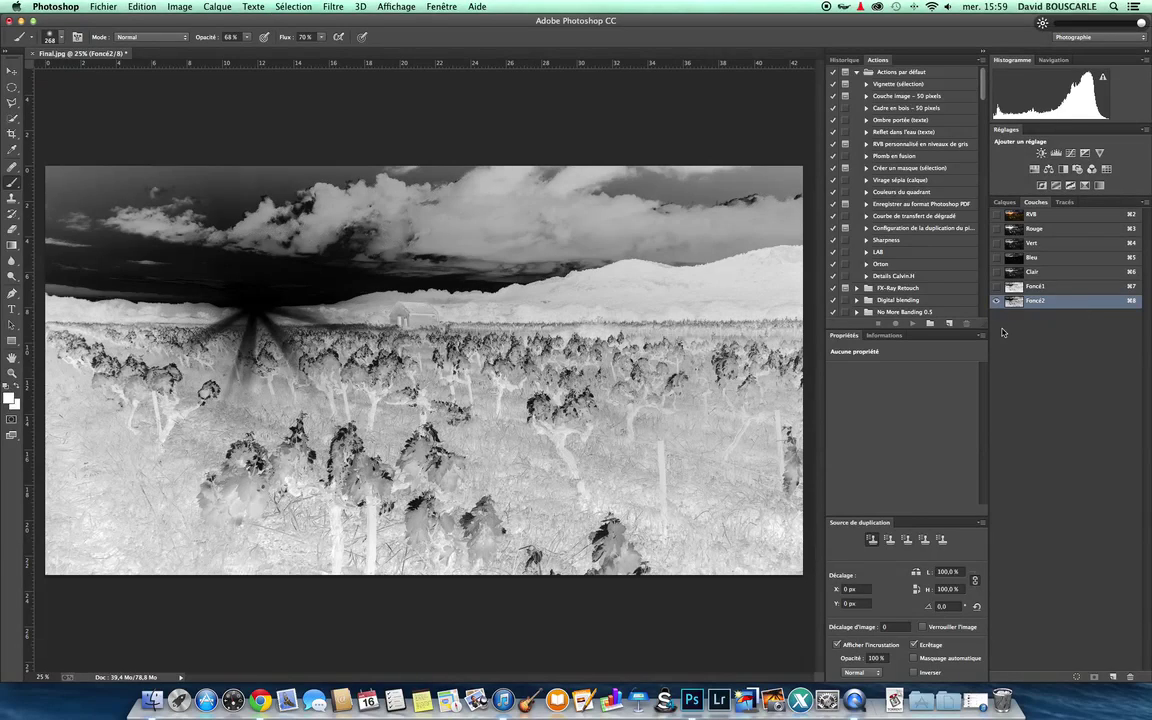
Step: Compare the Foncé1 and Foncé2 masks by switching which of the two channels is displayed
click(997, 287)
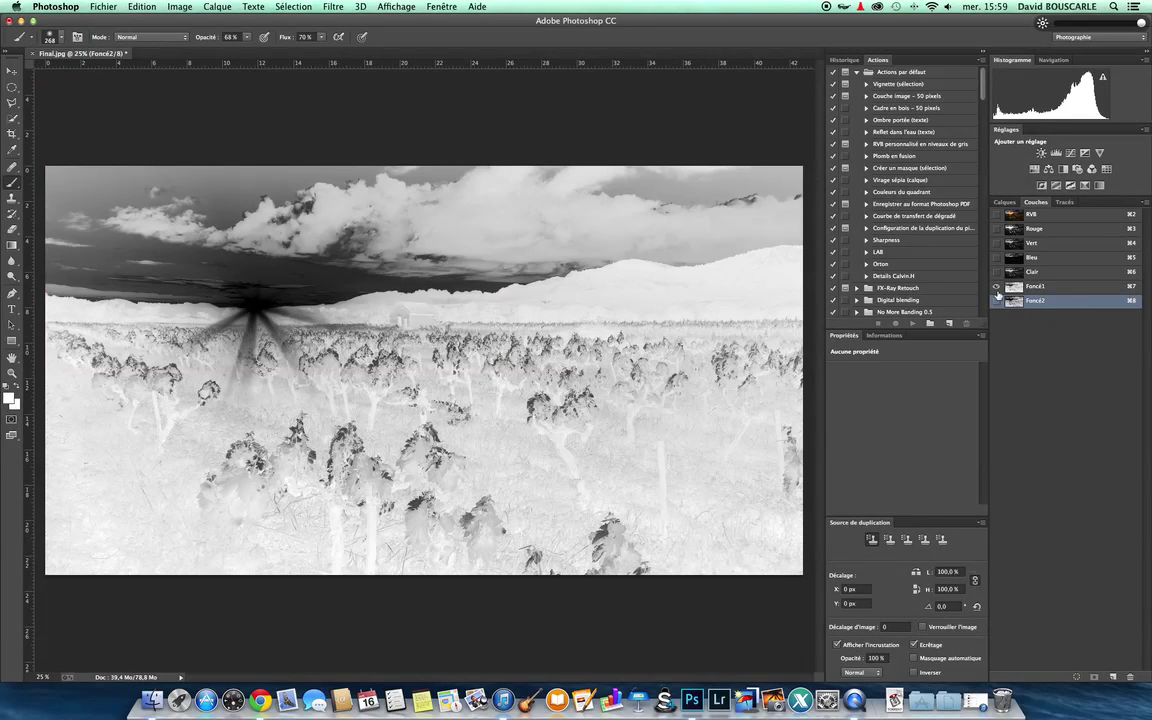
click(997, 301)
click(997, 287)
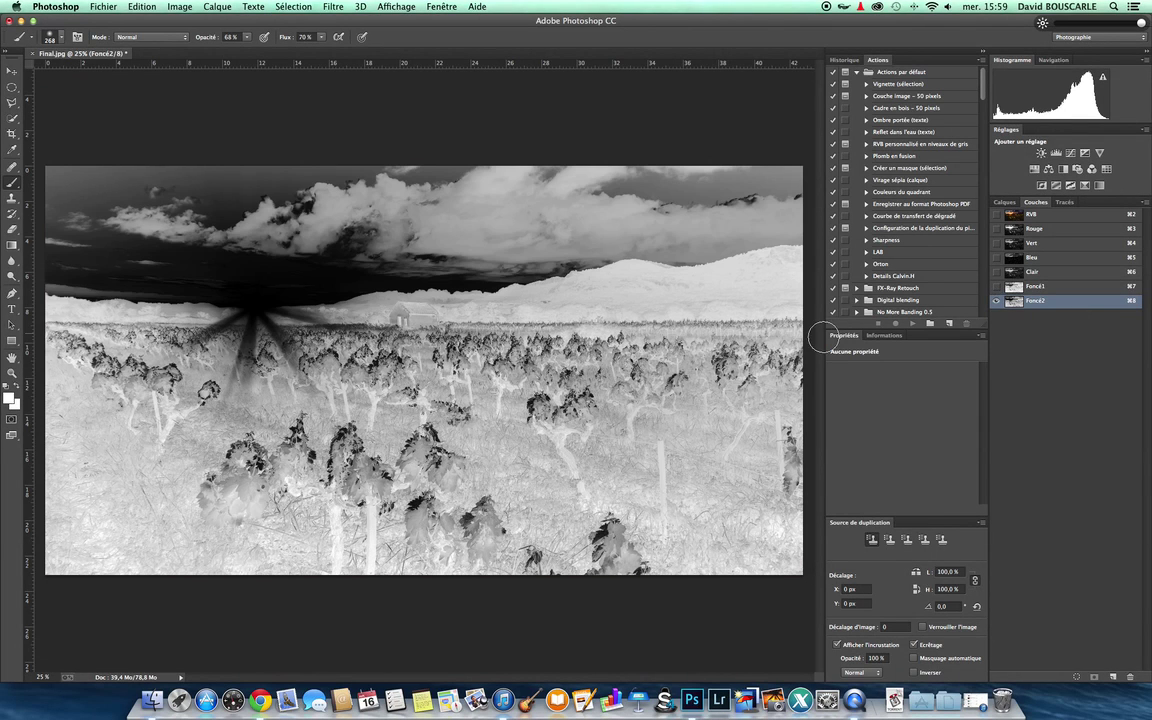
Step: Load Foncé2 as a selection intersected with itself, save it as a new alpha channel, display that channel, and deselect
super+click(1019, 306)
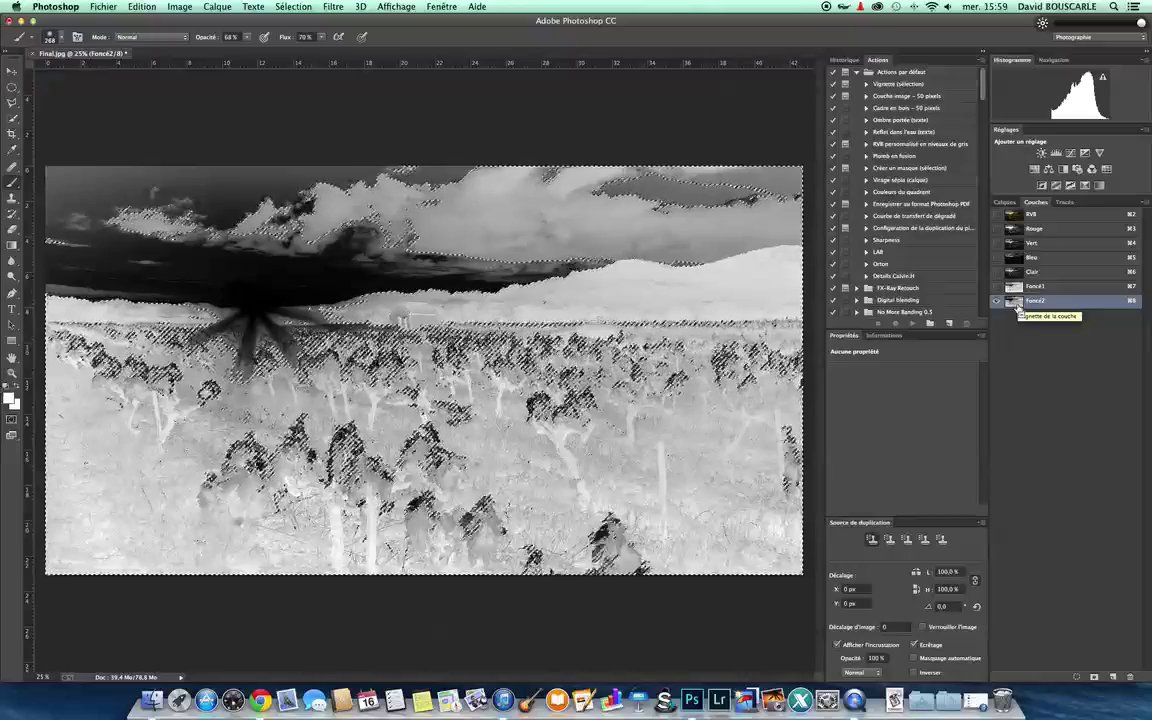
shift+super+click(1019, 306)
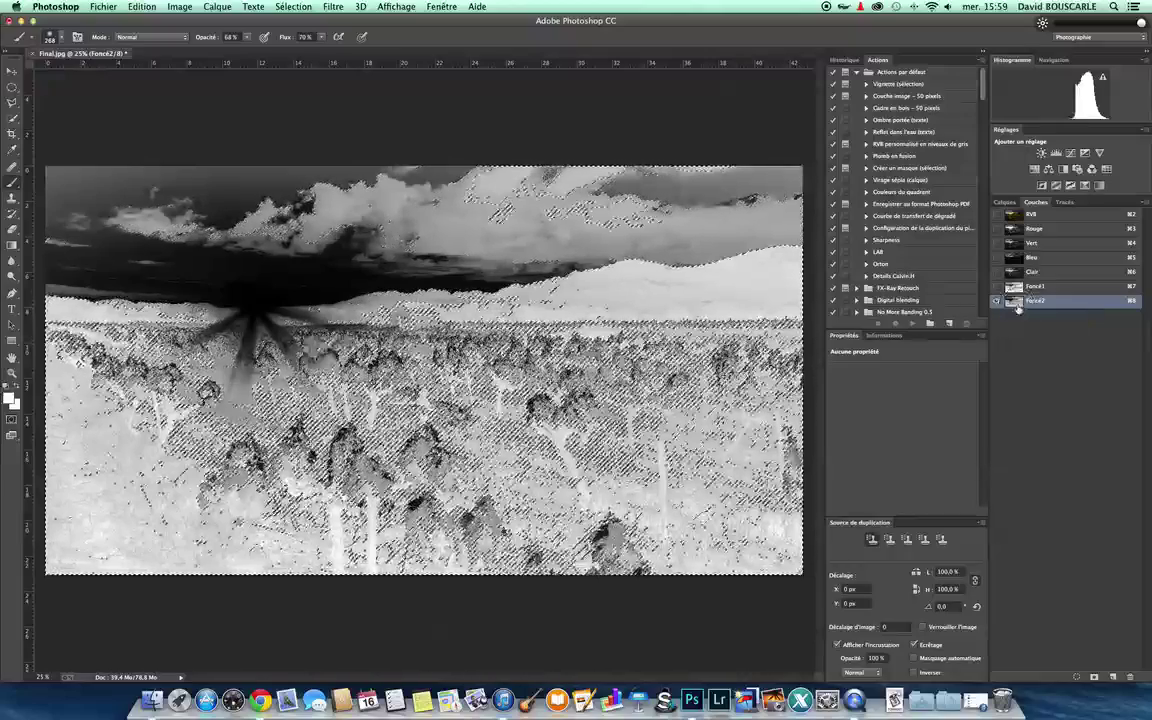
click(1112, 678)
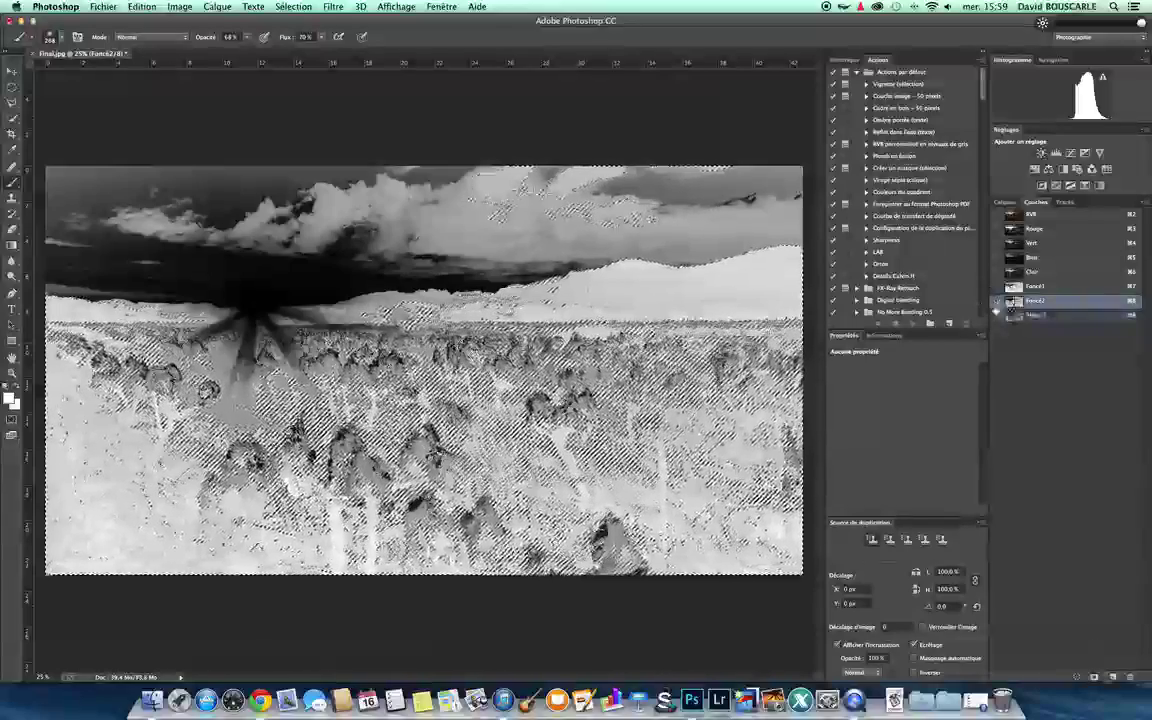
click(997, 314)
click(1040, 314)
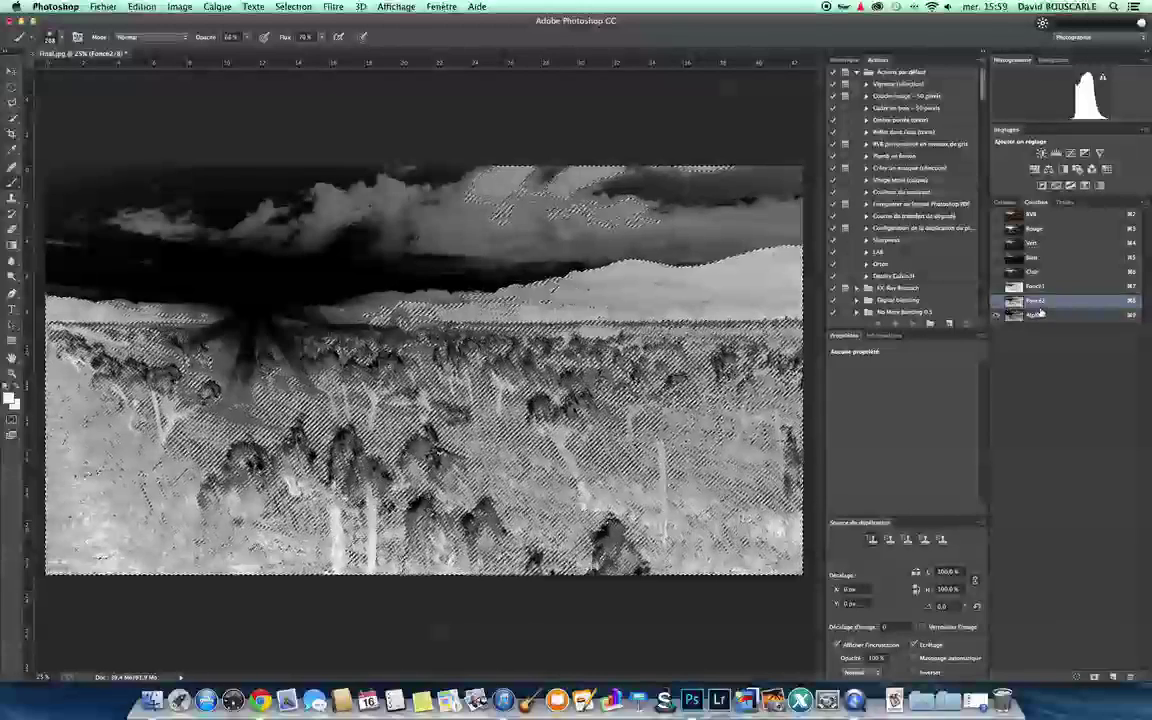
key(super+d)
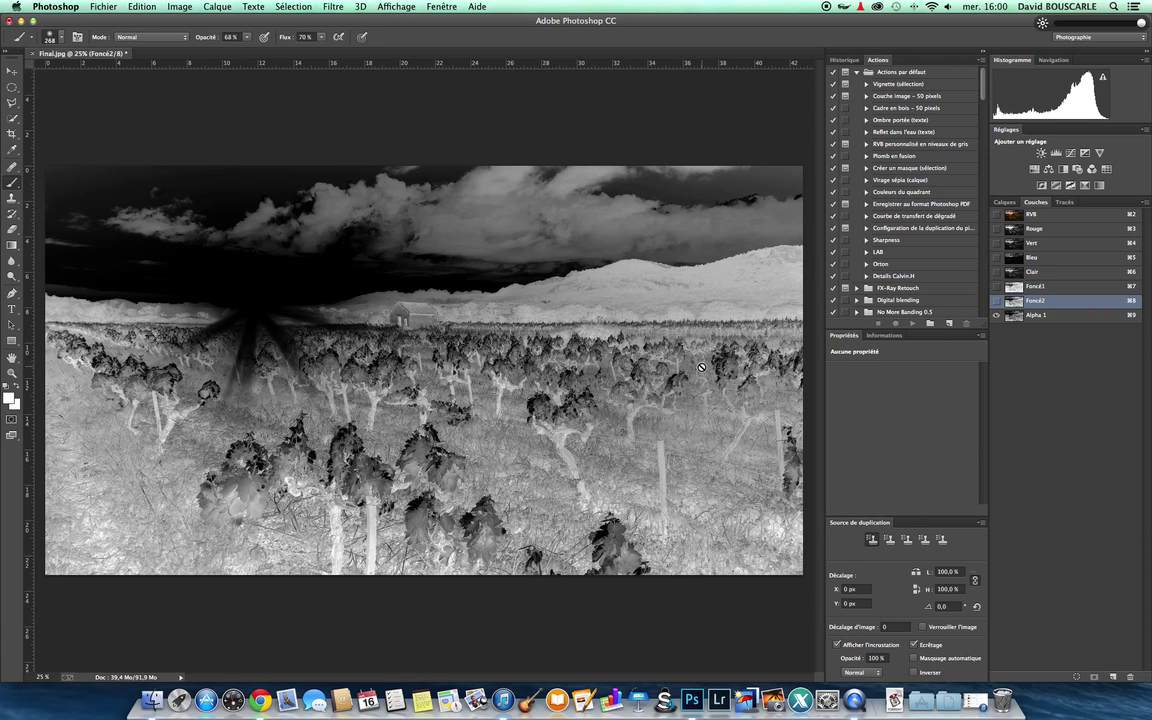
Step: Rename the newly saved alpha channel as Foncé3
double_click(1035, 314)
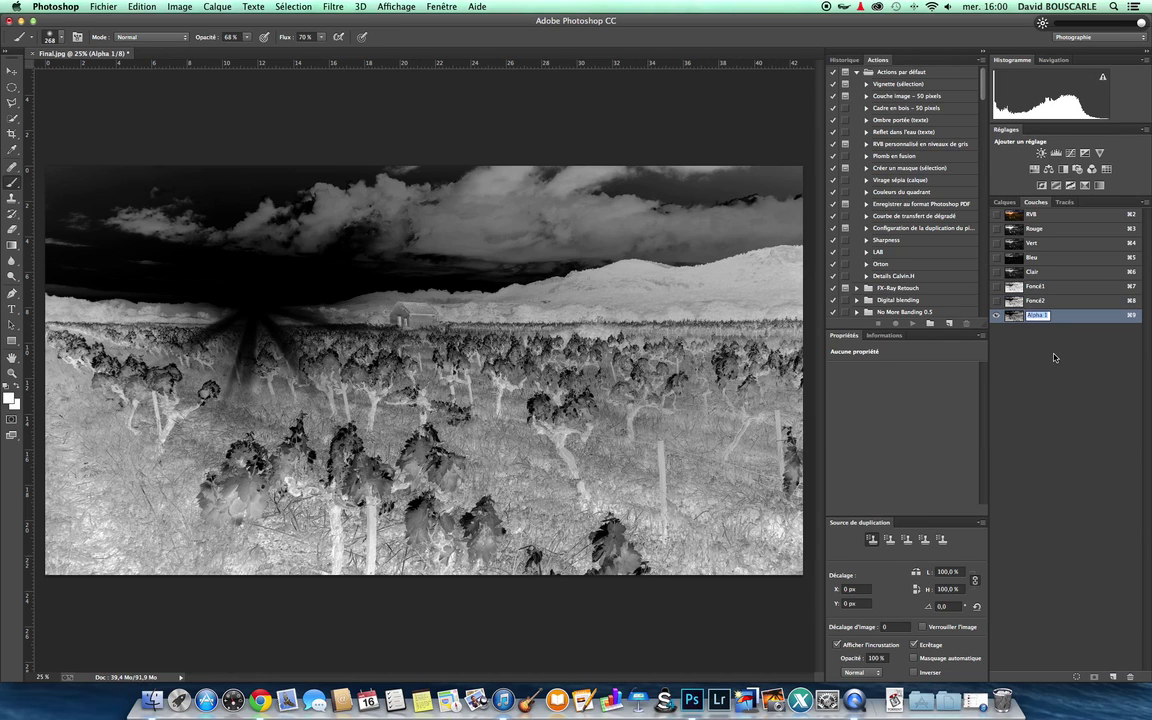
text(FOncé)
key(BackSpace)
text(oncé3)
key(Return)
Step: Load Foncé3 as a selection intersected with itself, save it as a new alpha channel, and display that channel
super+click(1015, 318)
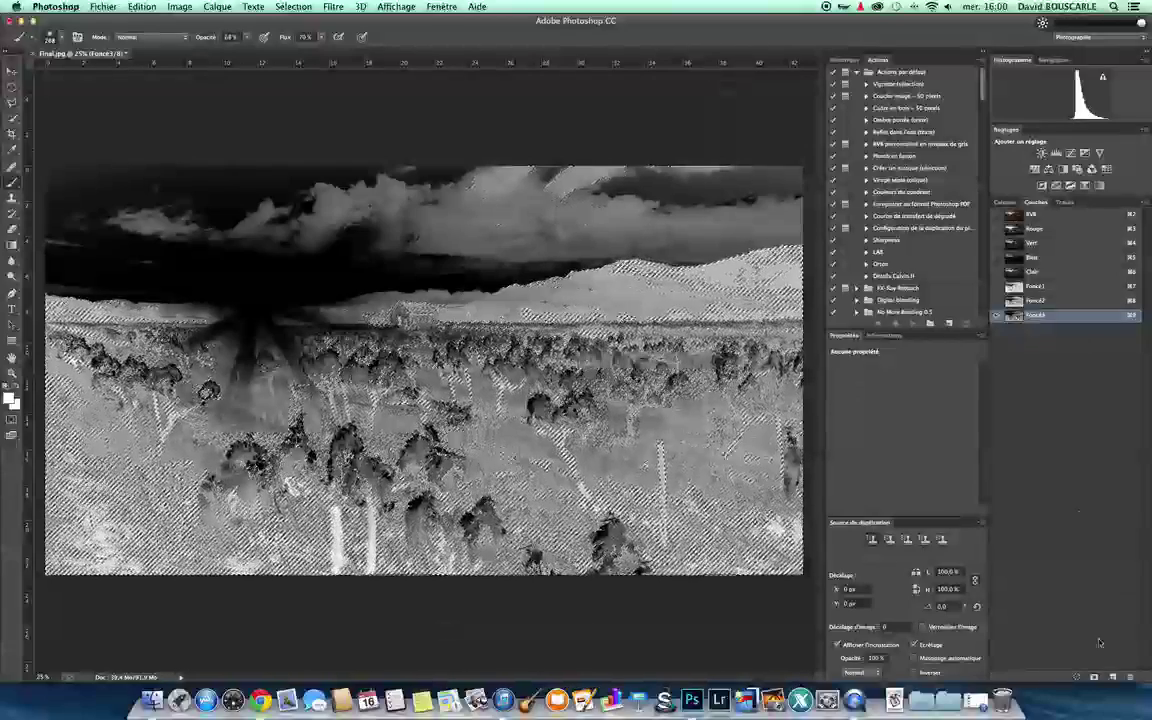
click(1095, 679)
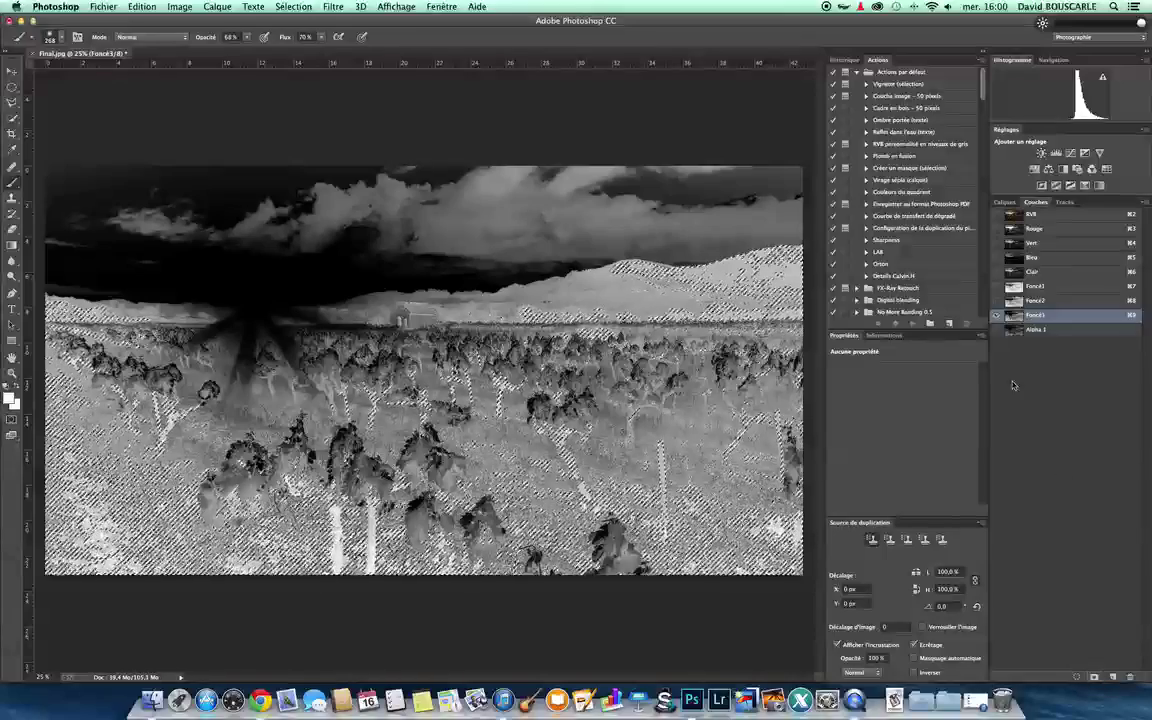
click(997, 326)
Step: Rename the new alpha channel below Foncé3 as Foncé4
double_click(1039, 330)
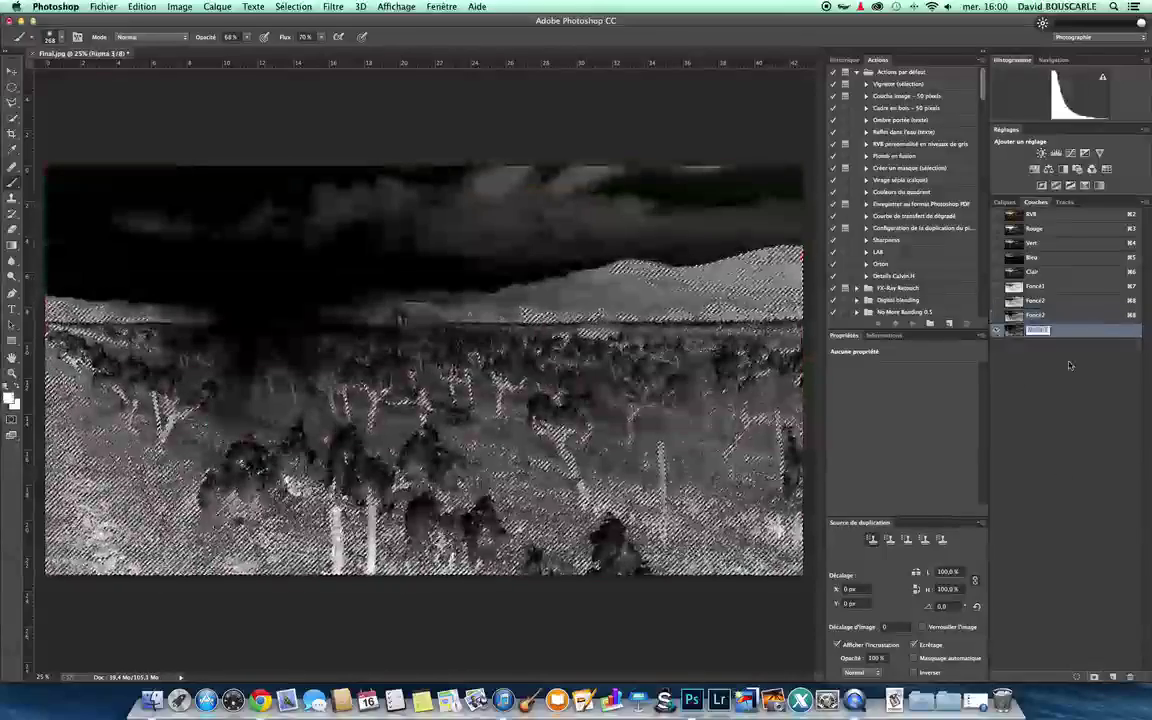
text(Fonce4)
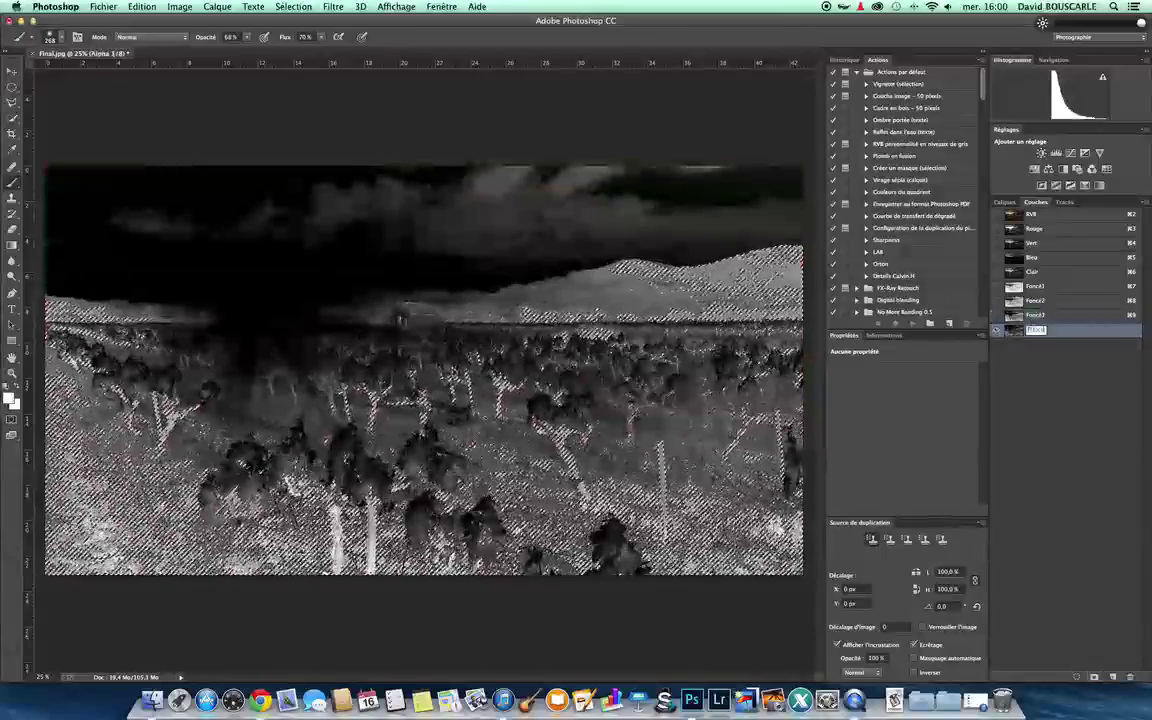
text(F)
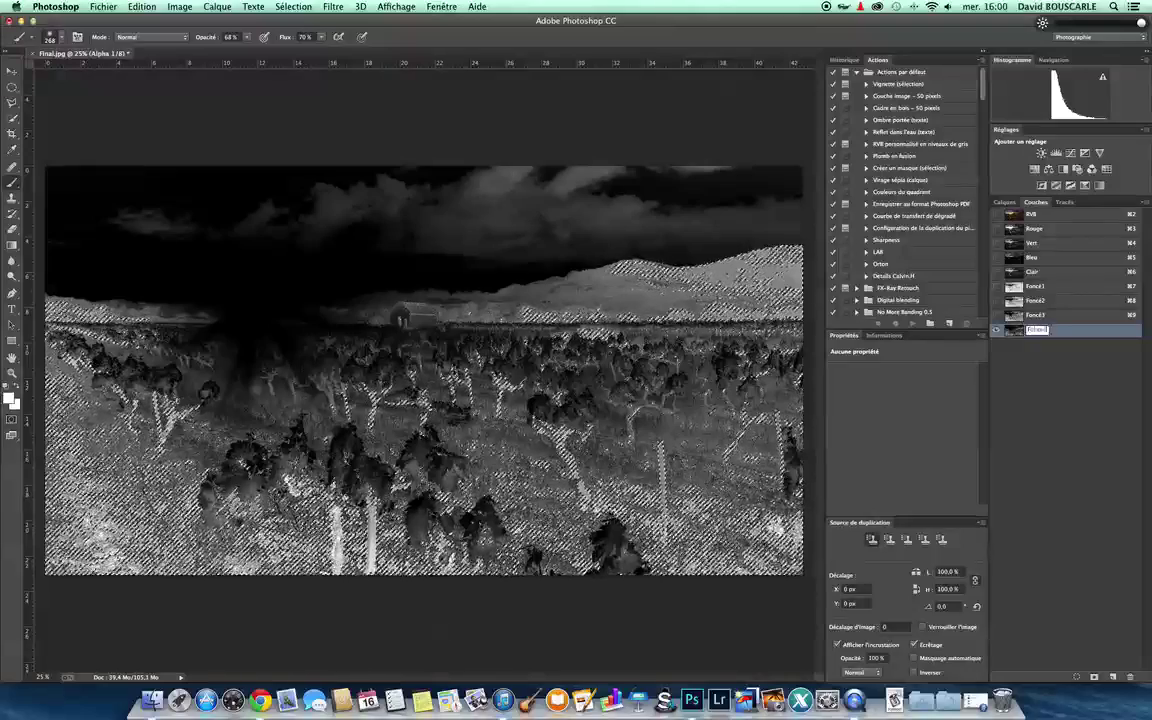
key(Return)
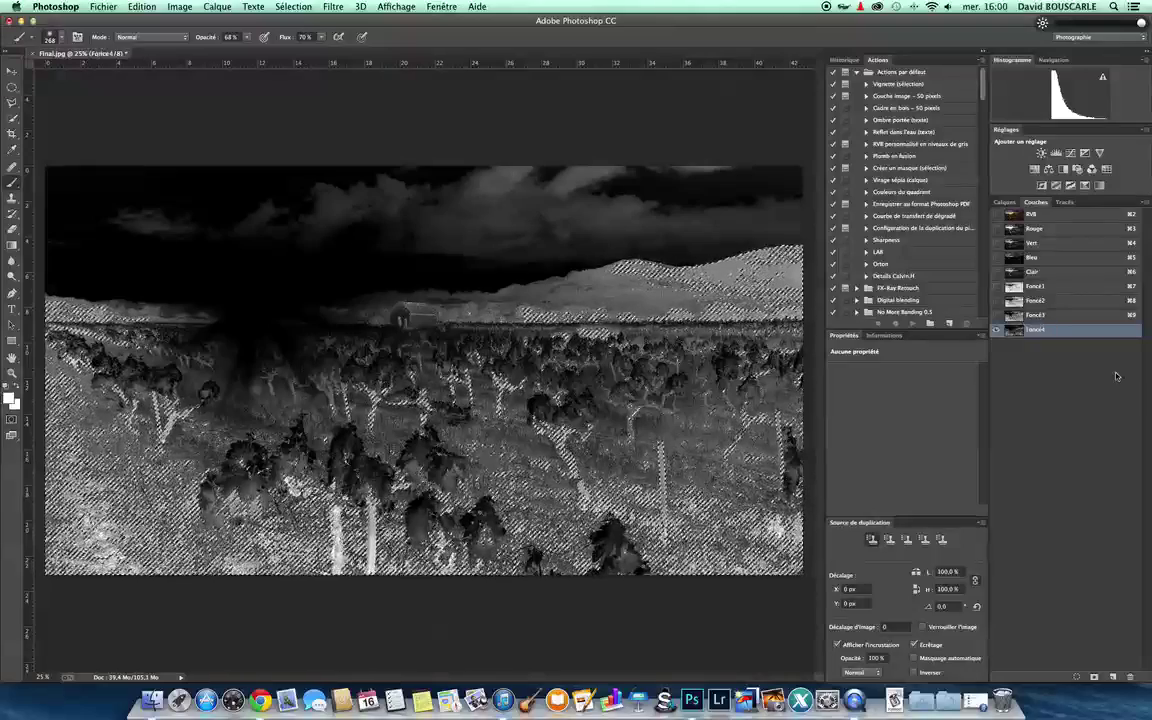
Step: Display the RVB composite instead of Foncé4, keeping the selection active, and return to the layers
click(996, 215)
click(996, 329)
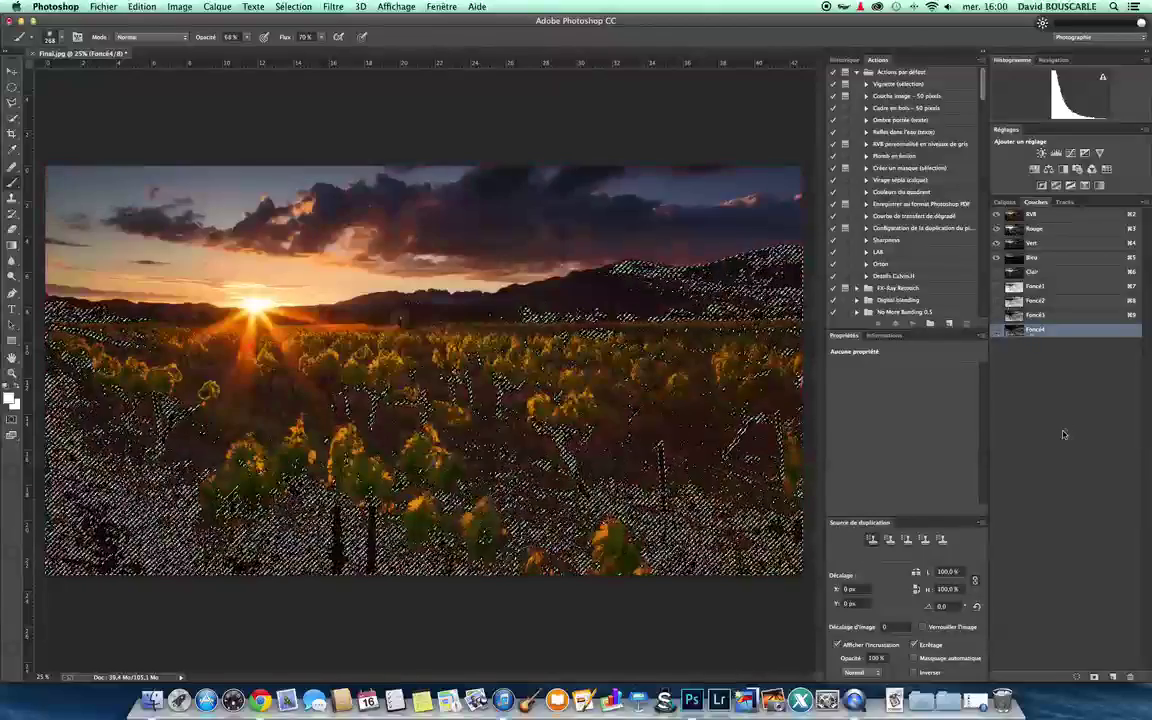
click(1005, 203)
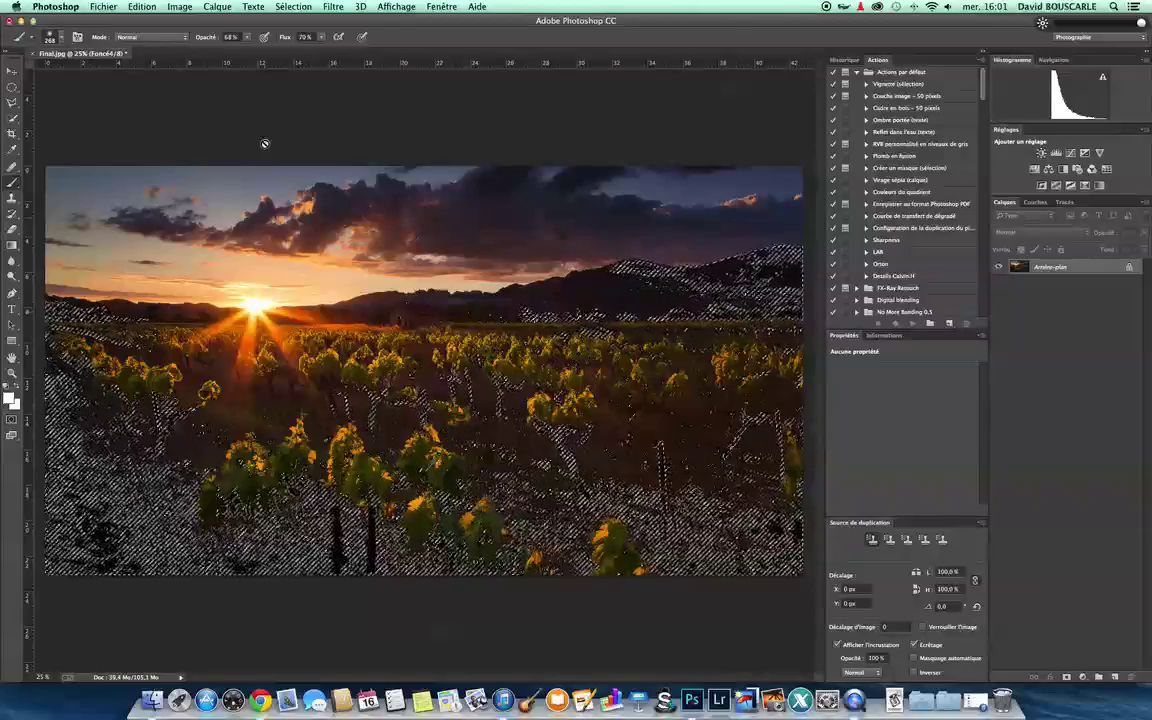
Step: Subtract the vineyard foreground from the active selection with the Quick Selection tool, leaving mainly the dark hills selected
key(w)
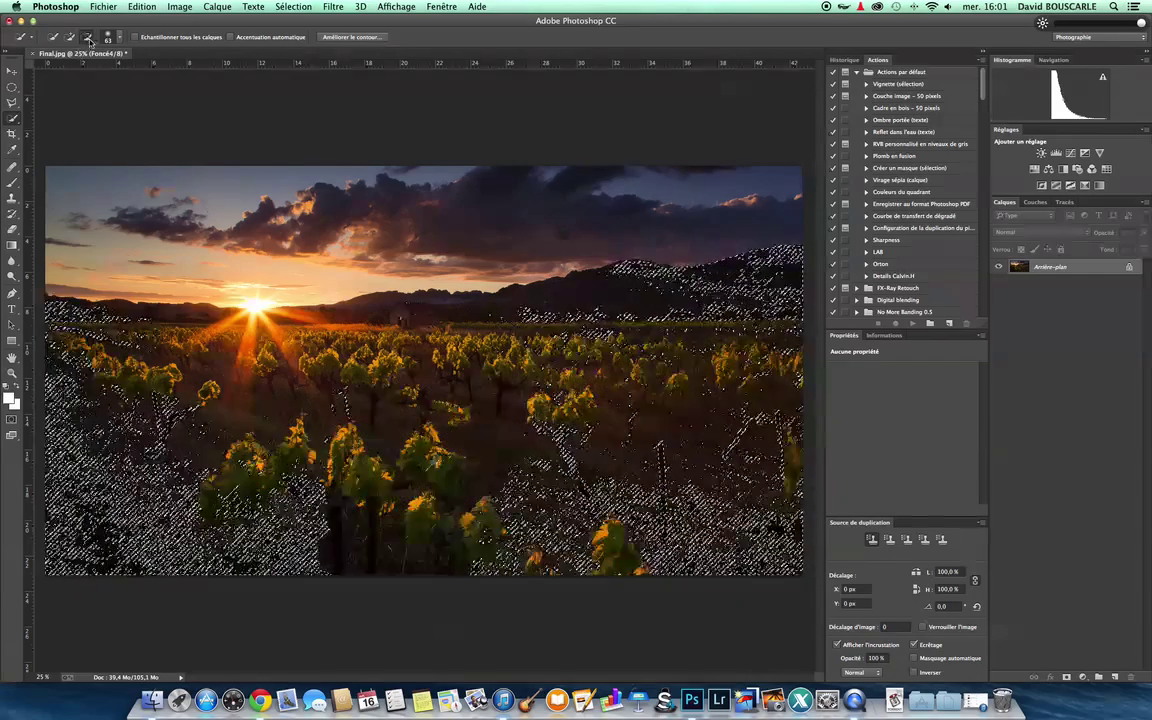
click(87, 37)
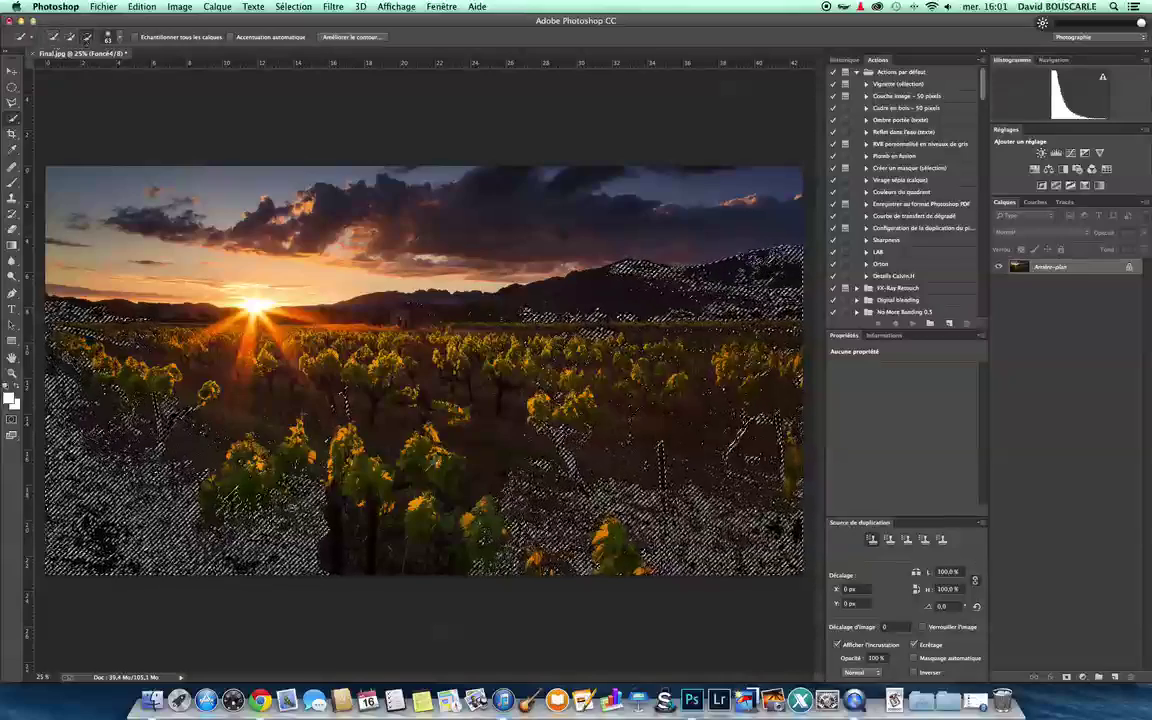
mouse_move(285, 505)
mouse_down()
mouse_move(205, 480)
mouse_move(110, 480)
mouse_move(75, 495)
mouse_move(61, 403)
mouse_up()
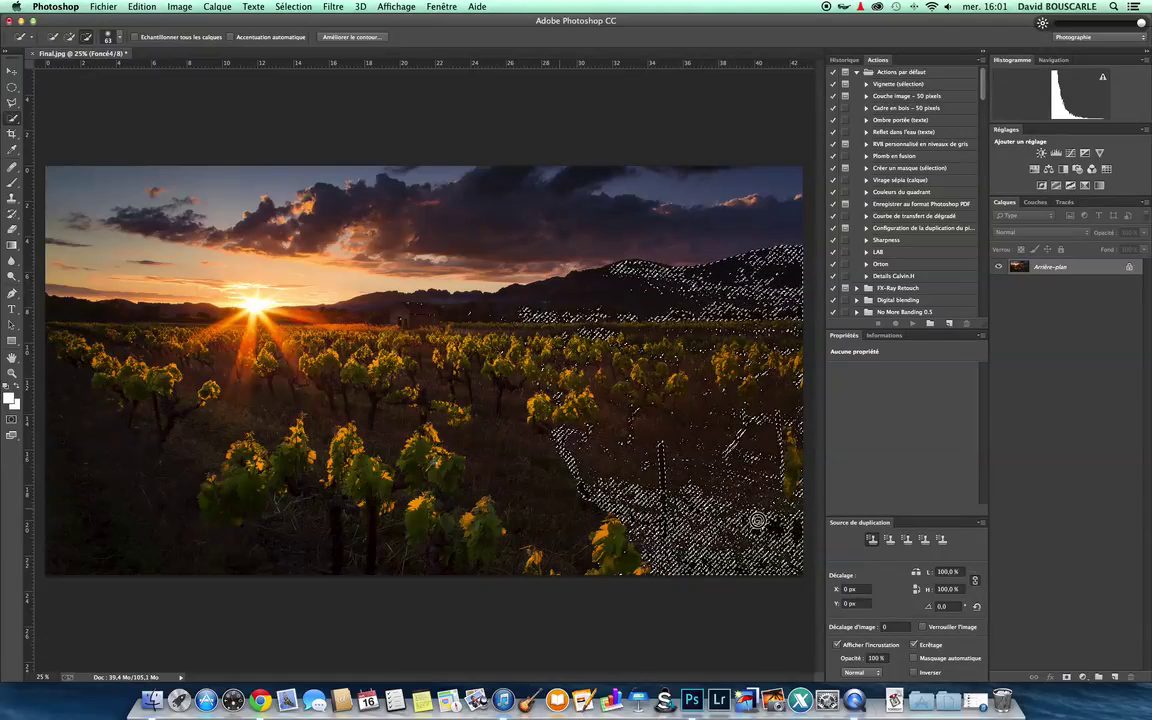
click(769, 333)
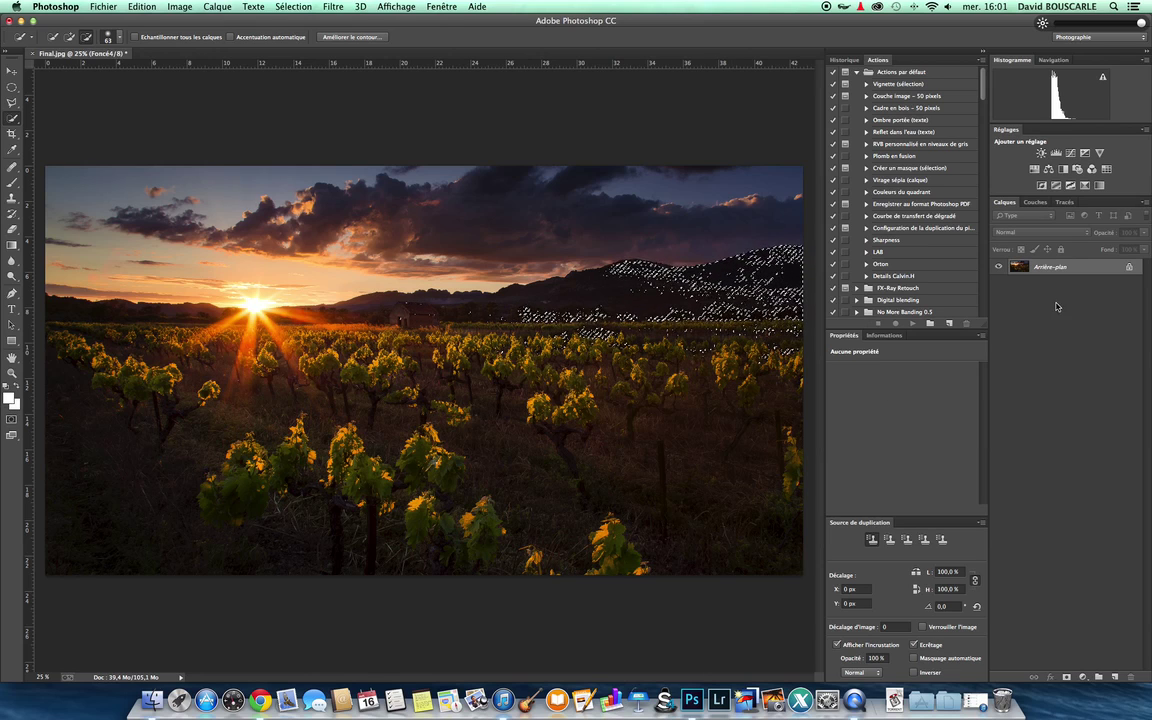
Step: Add a Curves adjustment layer masked by the hill selection and raise the midpoint of its RVB curve to brighten the hills
click(1071, 154)
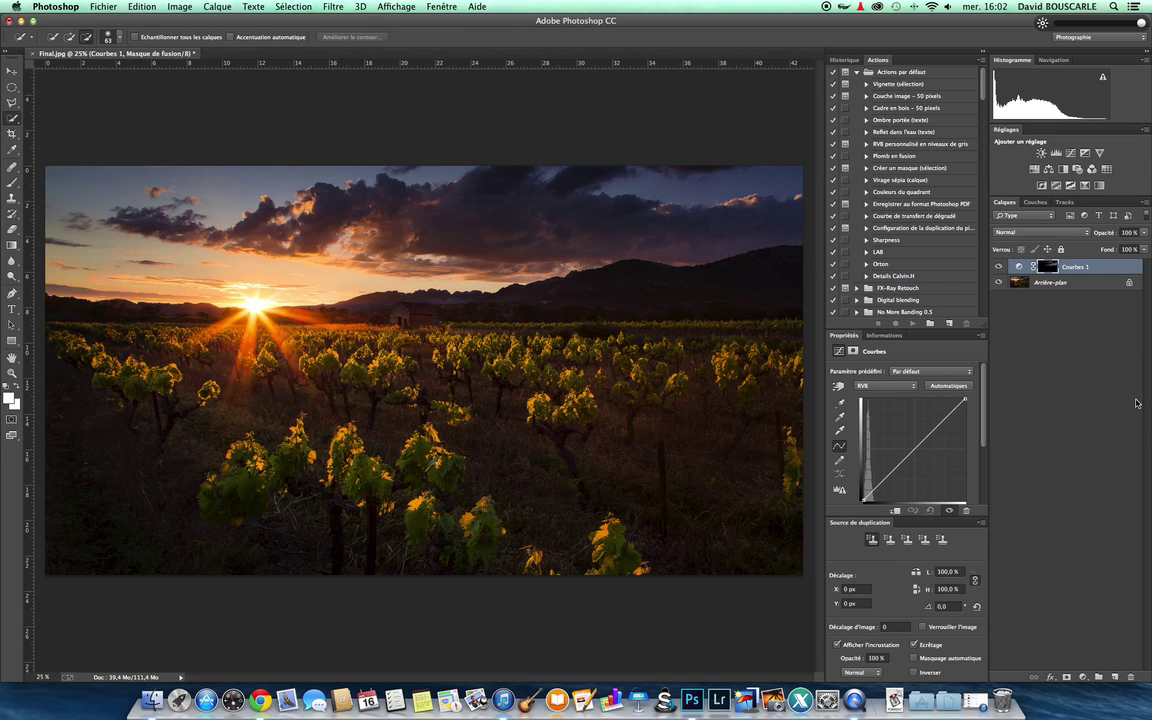
key(z)
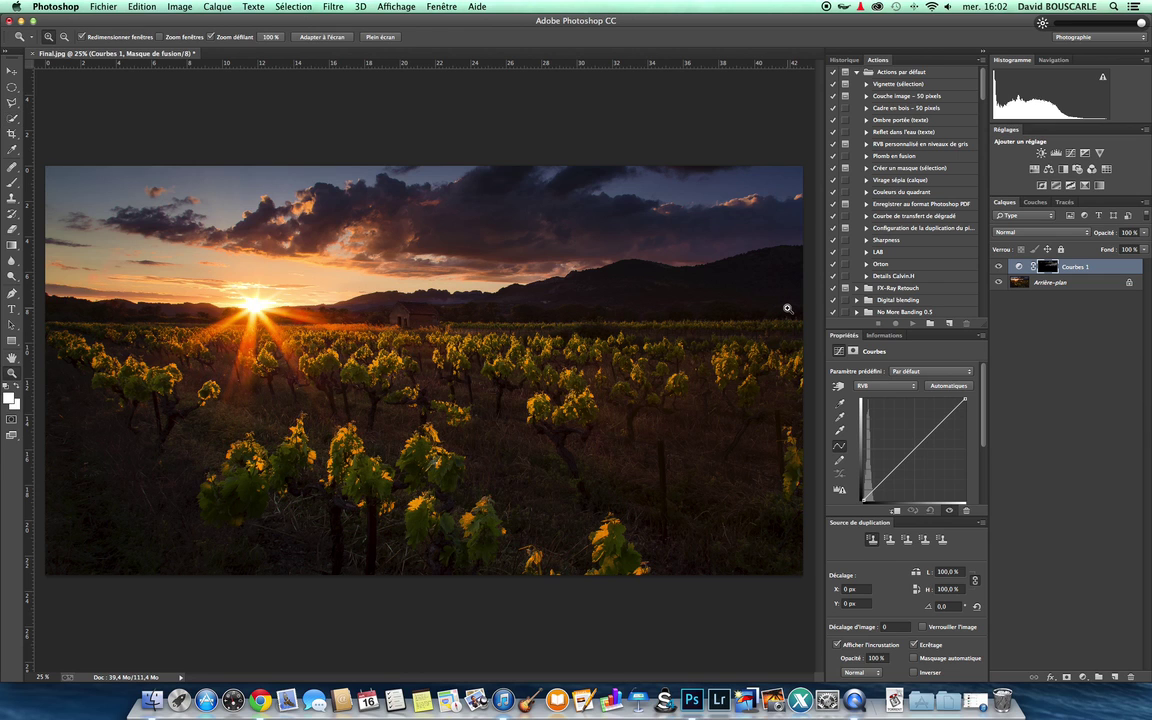
mouse_move(785, 298)
mouse_down()
mouse_move(766, 267)
mouse_move(771, 283)
mouse_up()
key(w)
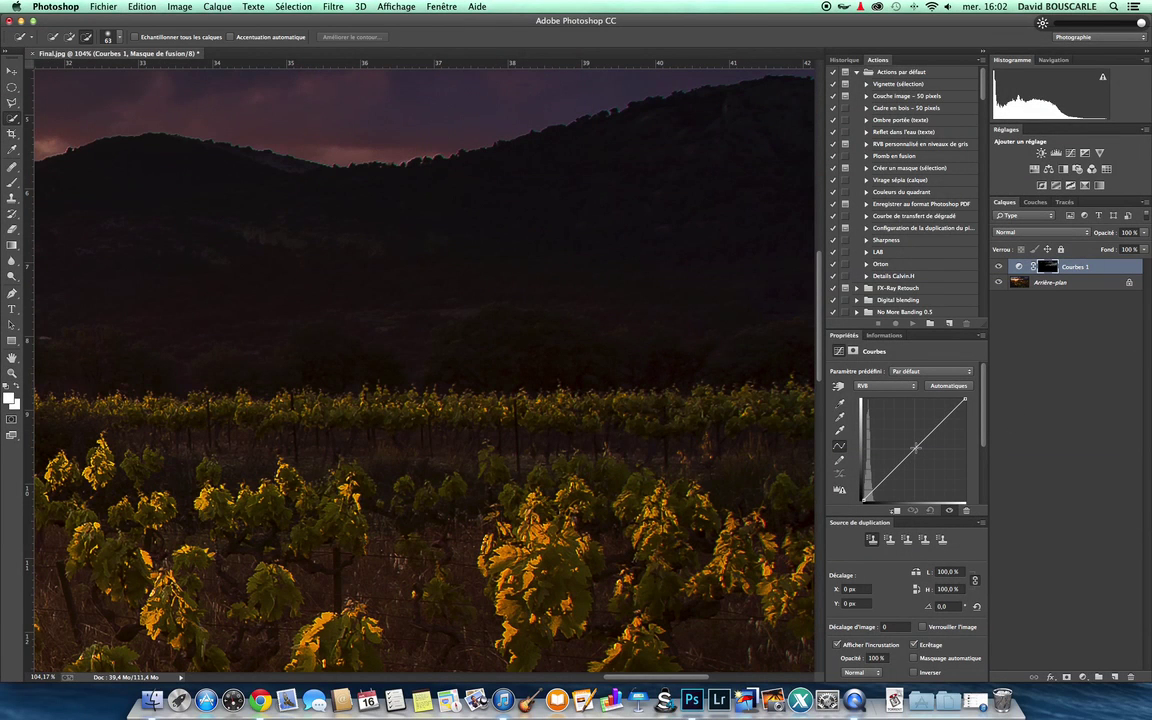
click(915, 447)
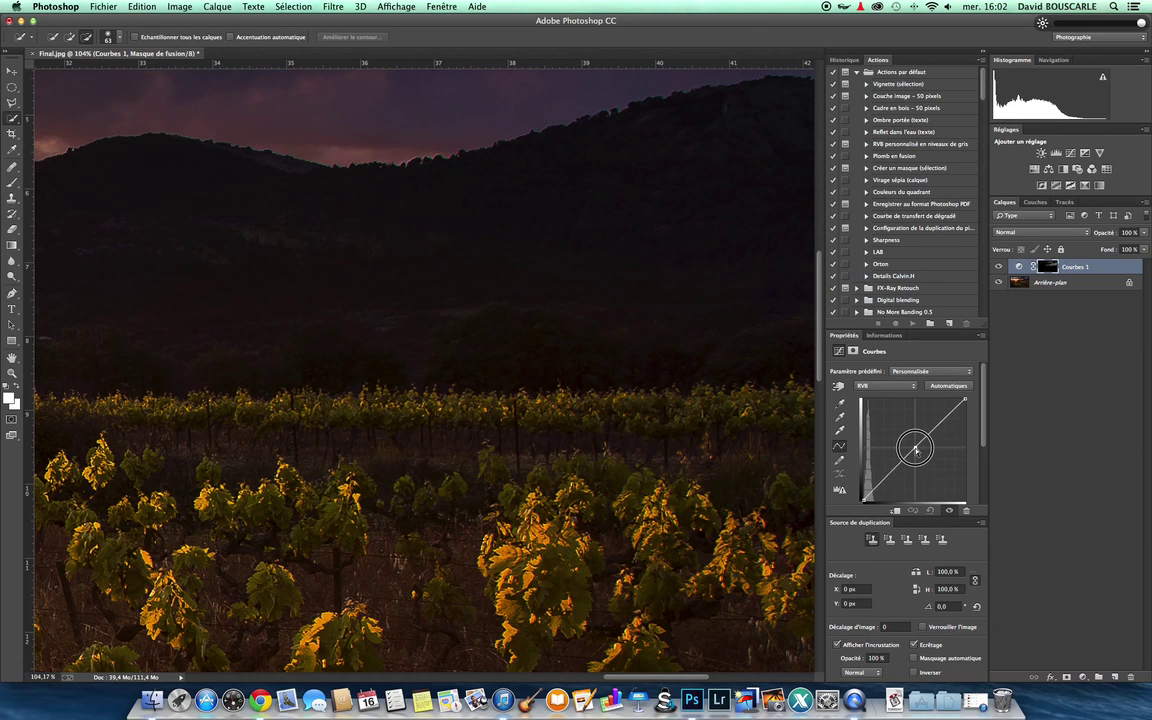
drag(915, 447, 907, 436)
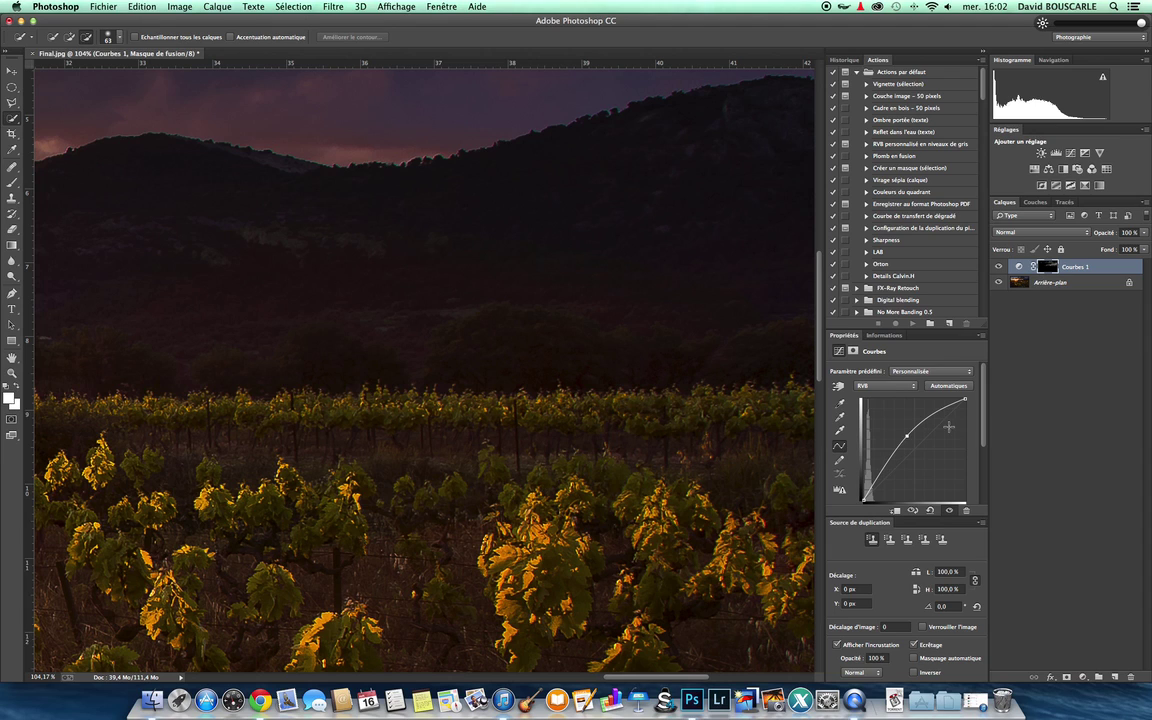
Step: Raise the midpoint of the Vert curve slightly and compare the hills with and without the Curves adjustment
click(885, 385)
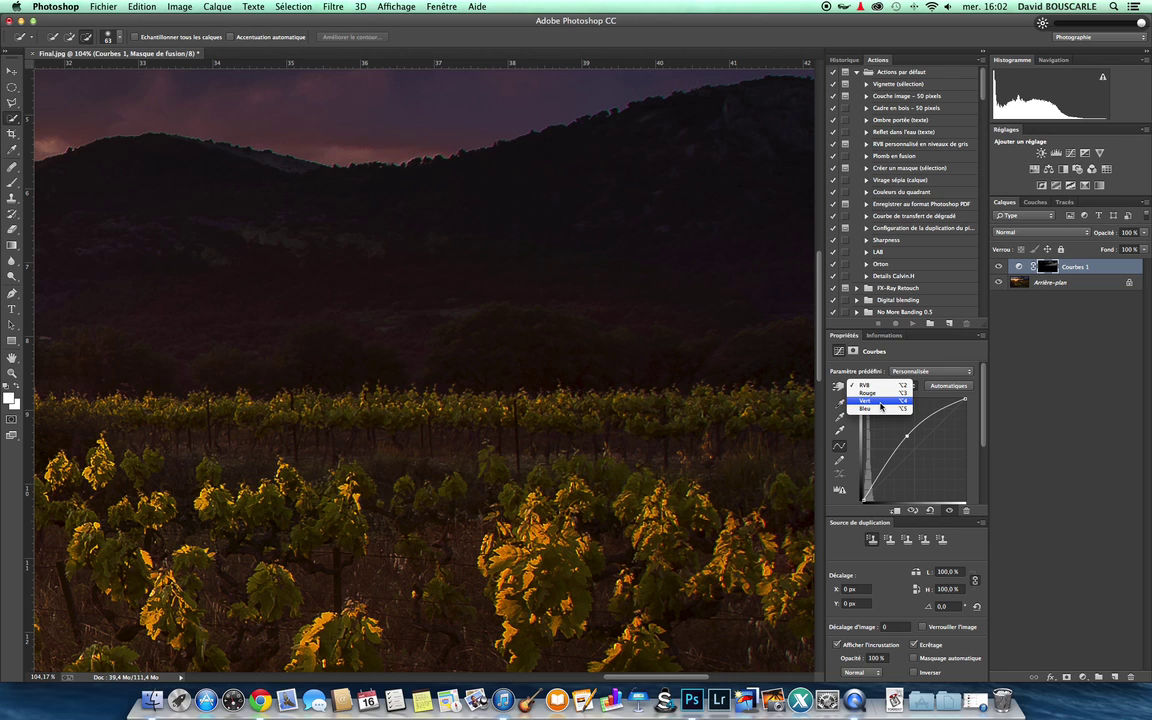
click(880, 401)
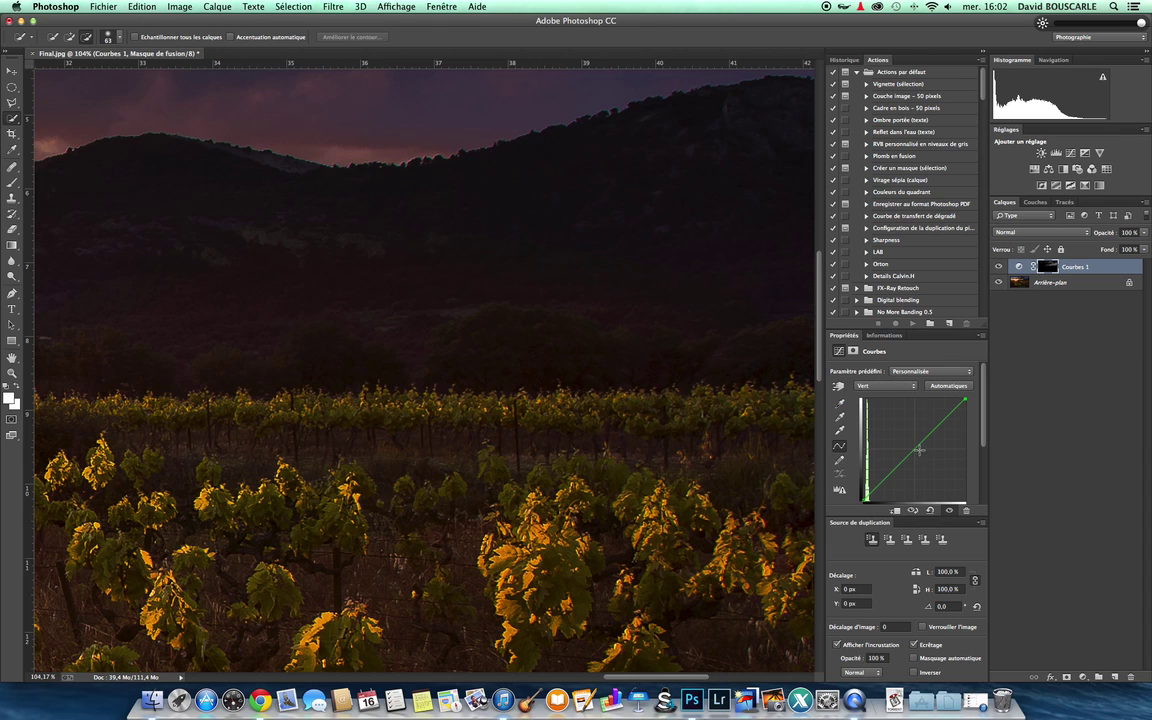
click(916, 450)
drag(916, 449, 916, 446)
click(999, 267)
click(1000, 267)
Step: Reduce the Courbes 1 layer's opacity to 79% and compare the image with and without the layer
click(1082, 270)
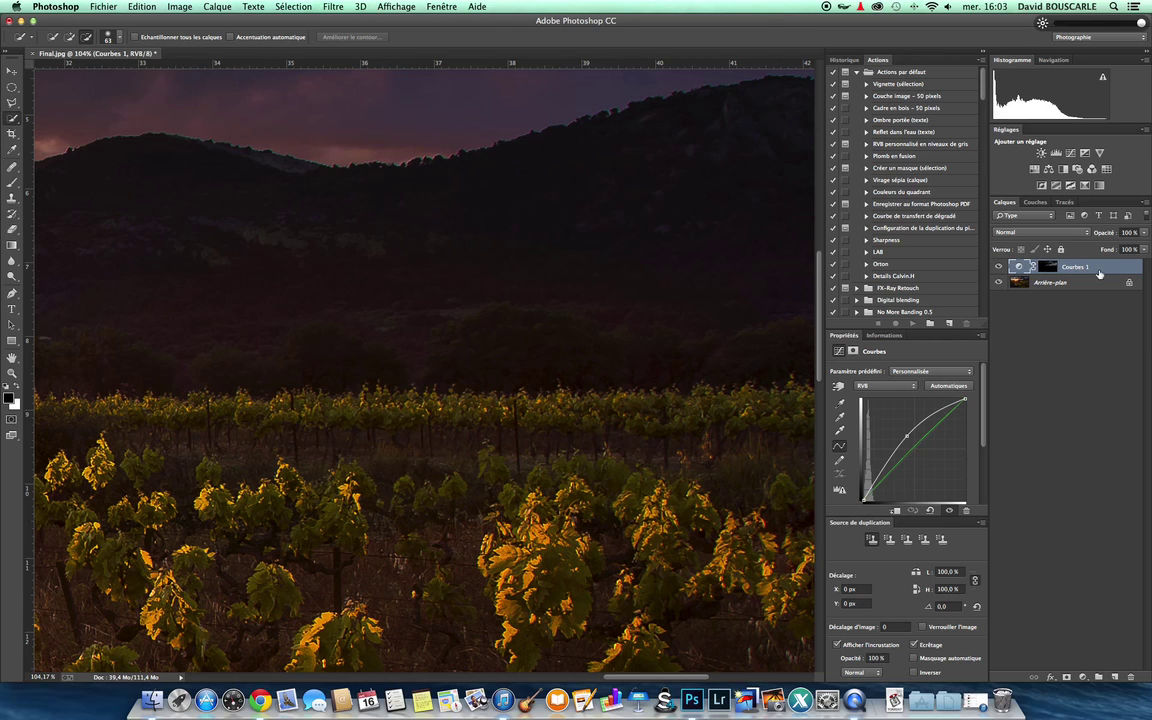
click(1105, 233)
drag(1106, 235, 1100, 238)
click(999, 267)
click(999, 267)
Step: Load the Courbes 1 layer mask as a selection and copy that area of the Arrière-plan to a new layer
click(1047, 267)
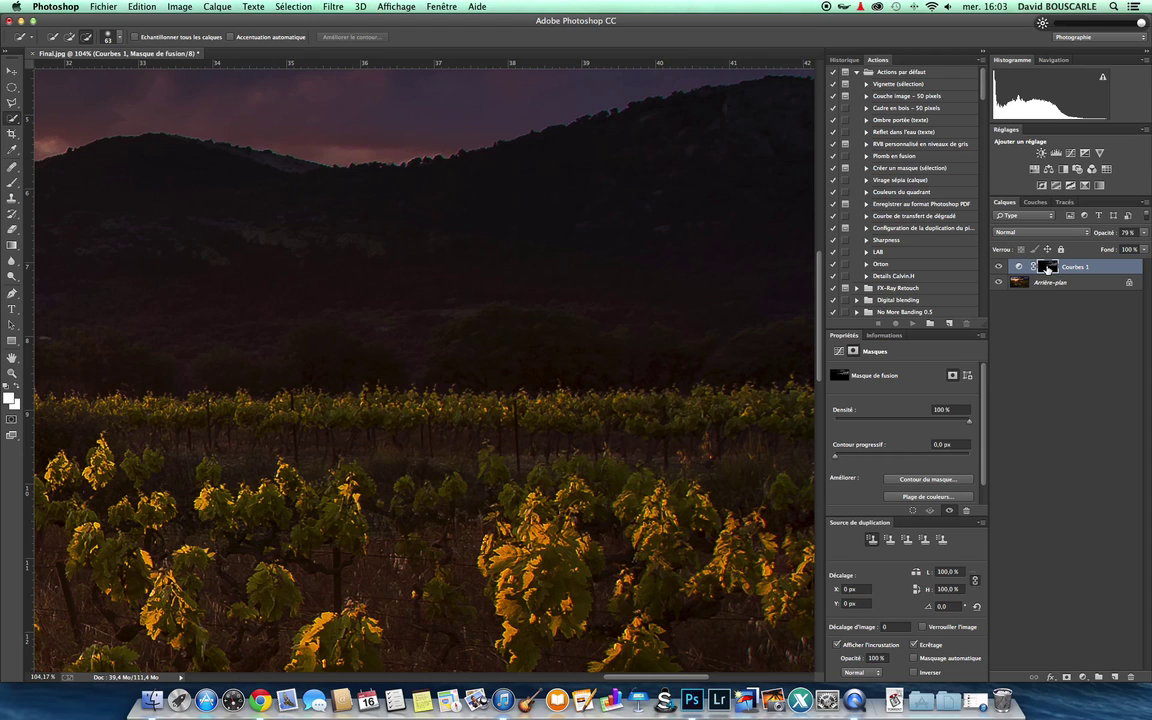
right_click(1047, 267)
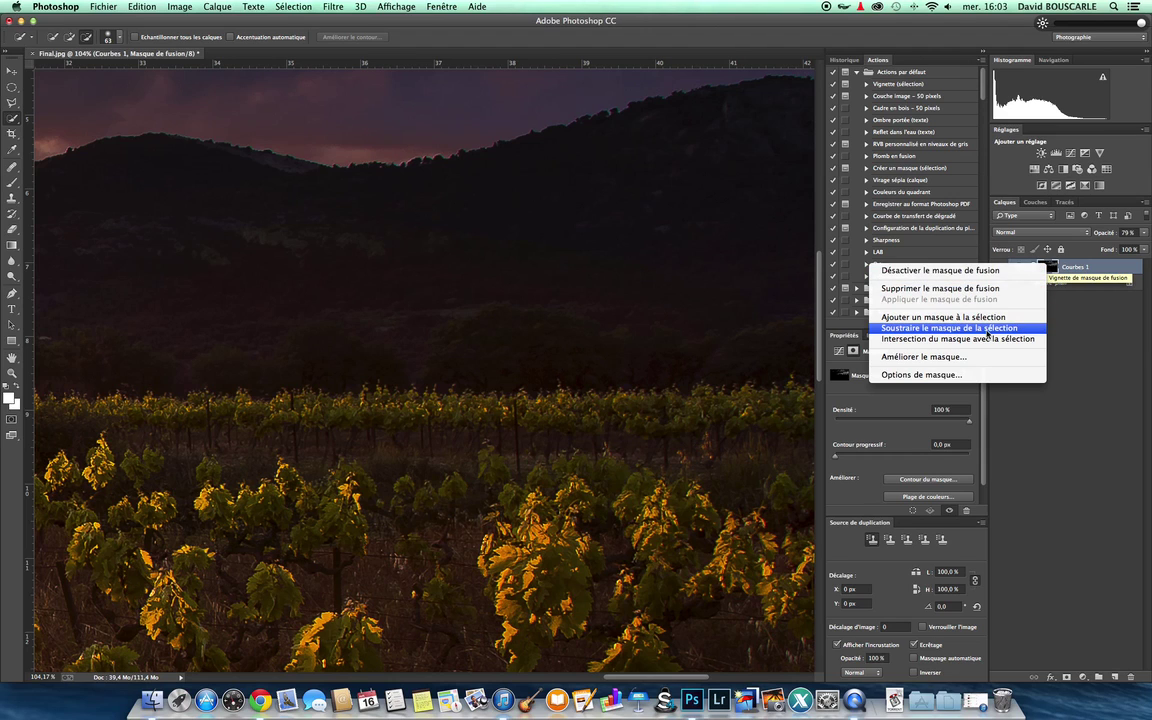
click(985, 330)
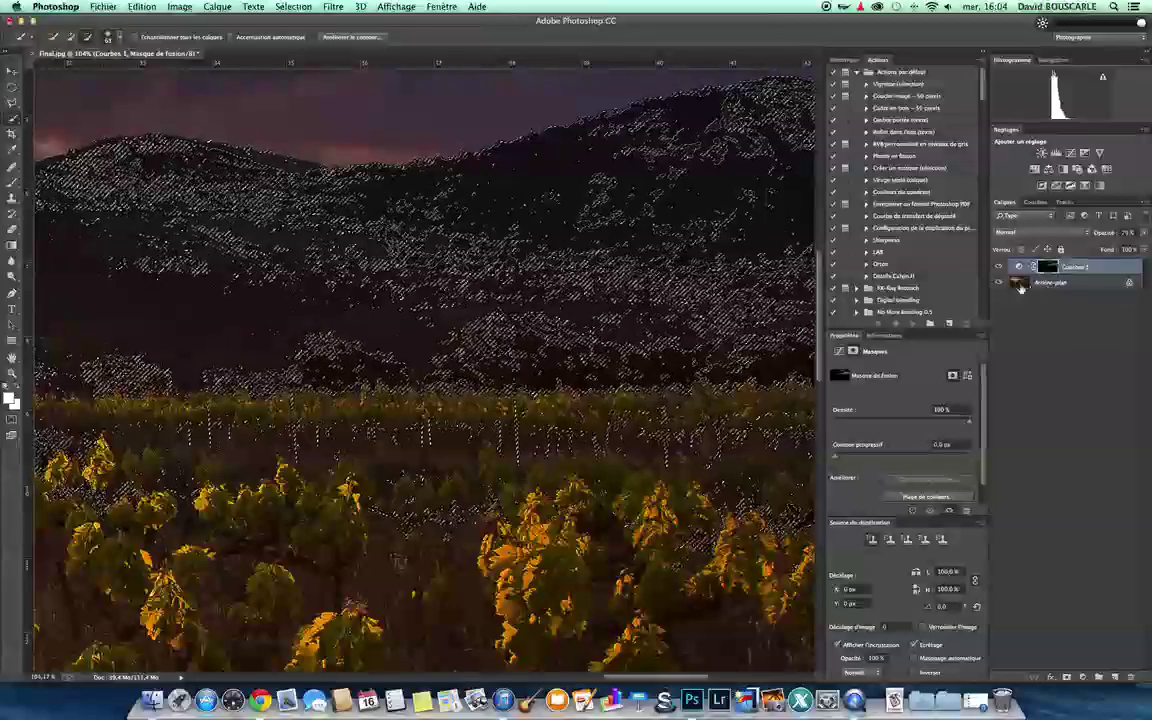
click(1020, 285)
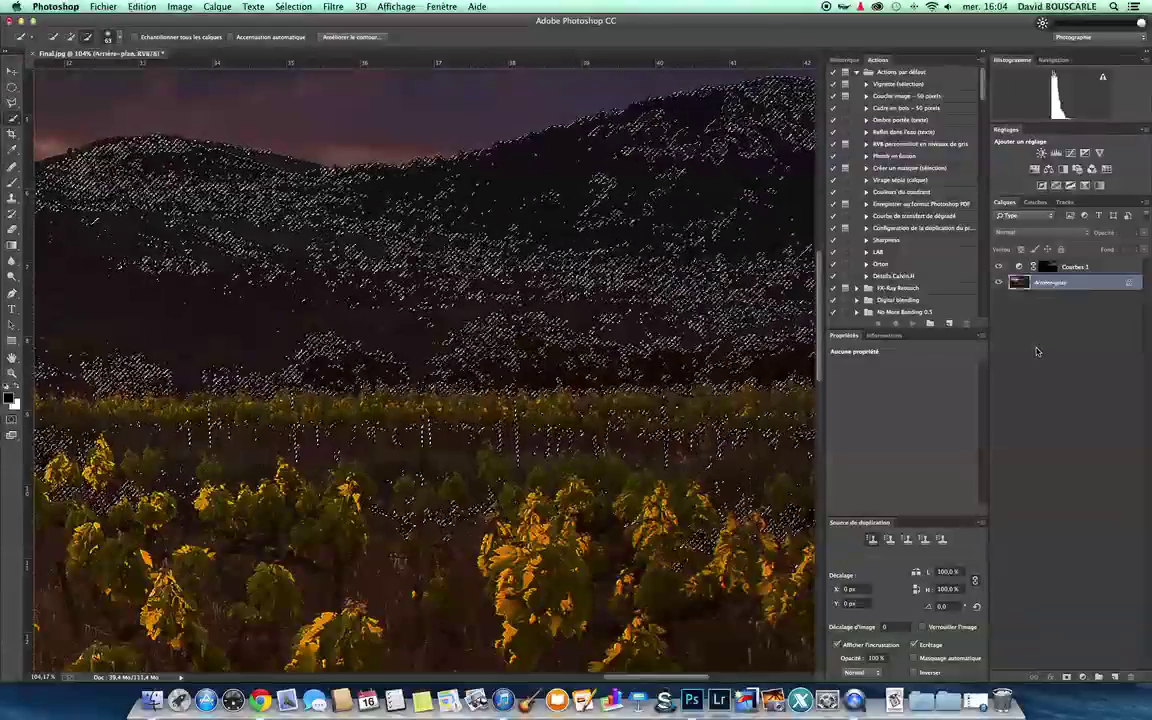
key(super+j)
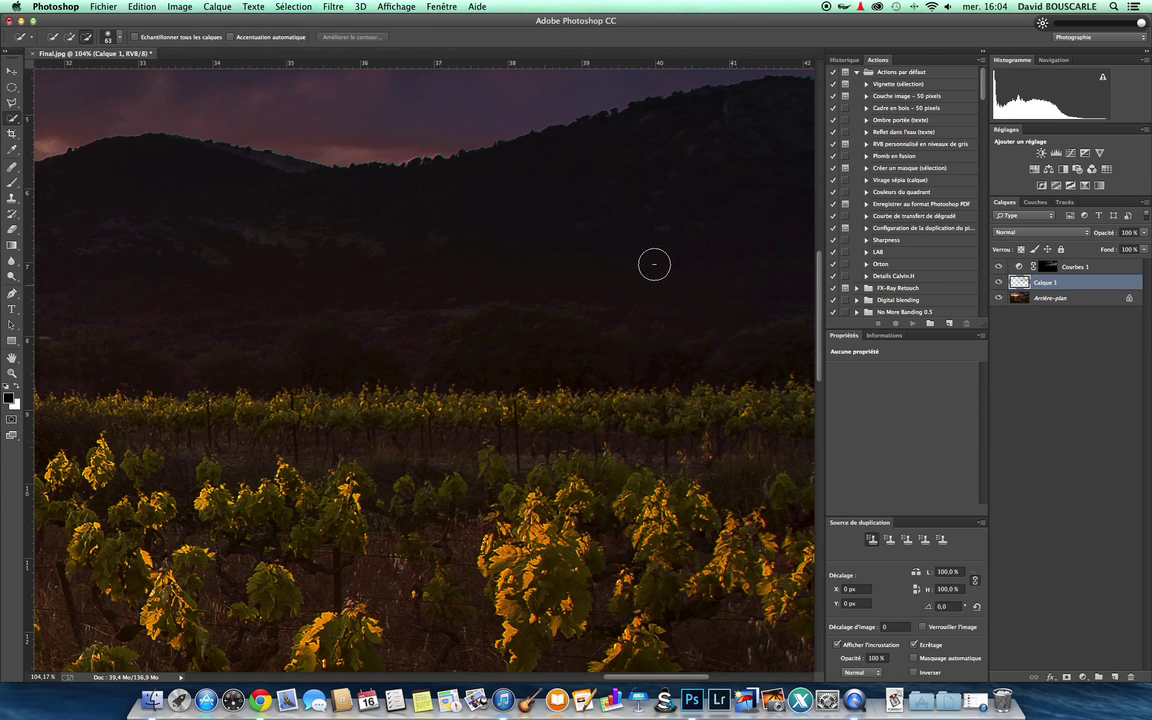
Step: Sharpen Calque 1 with the Accentuation filter using a gain of 40%, a radius of 83 pixels and a threshold of 5
click(333, 6)
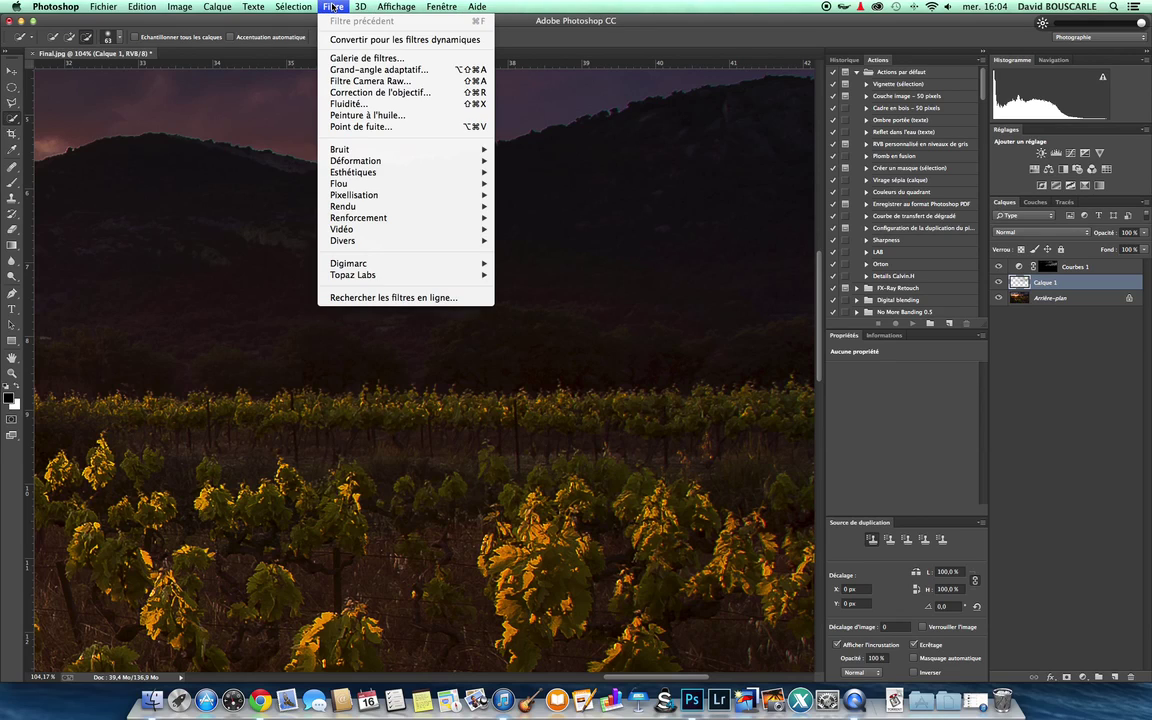
mouse_move(401, 217)
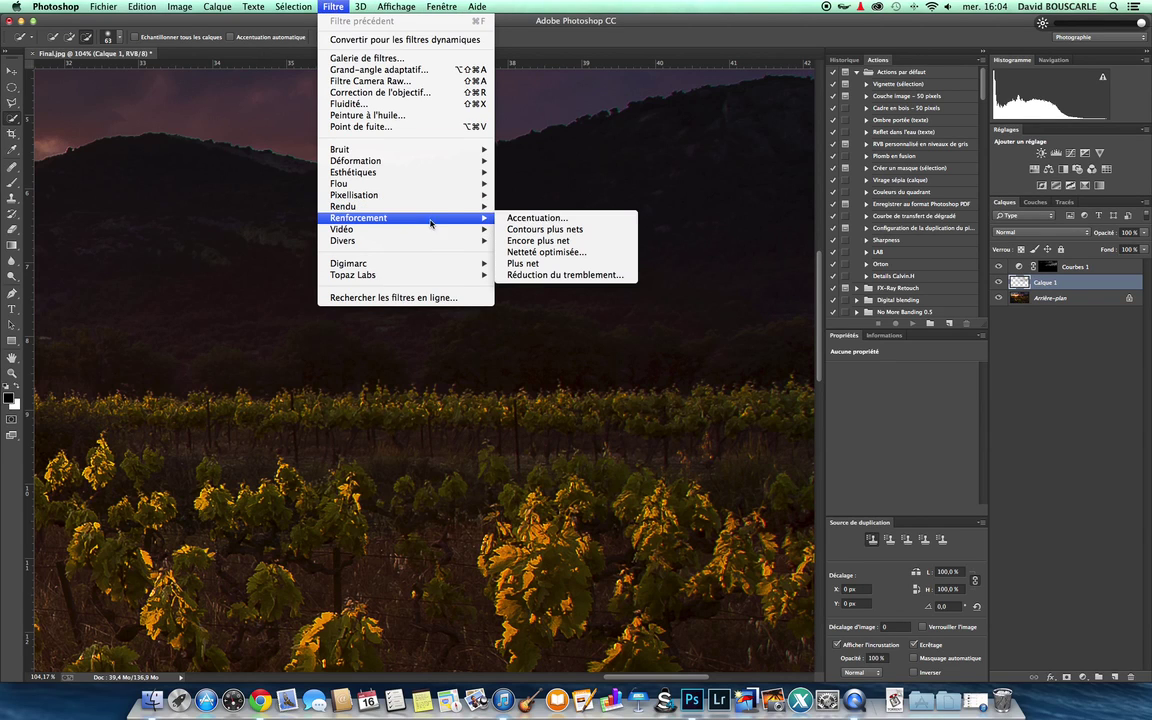
click(558, 218)
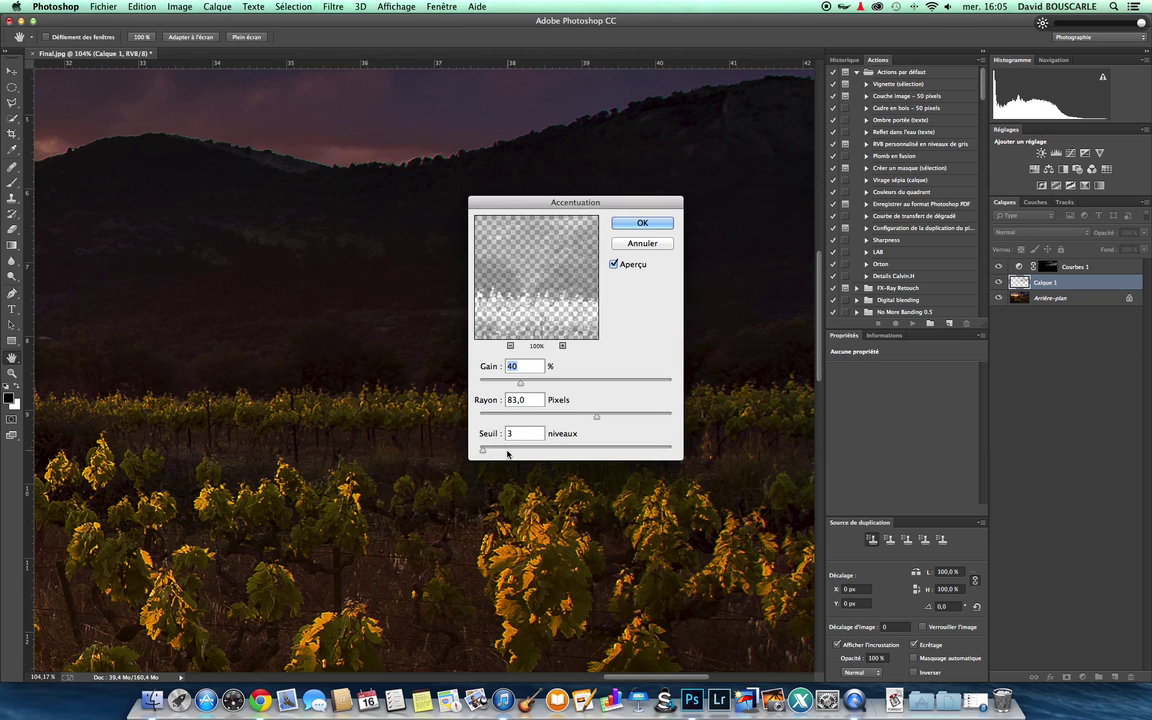
drag(482, 454, 484, 453)
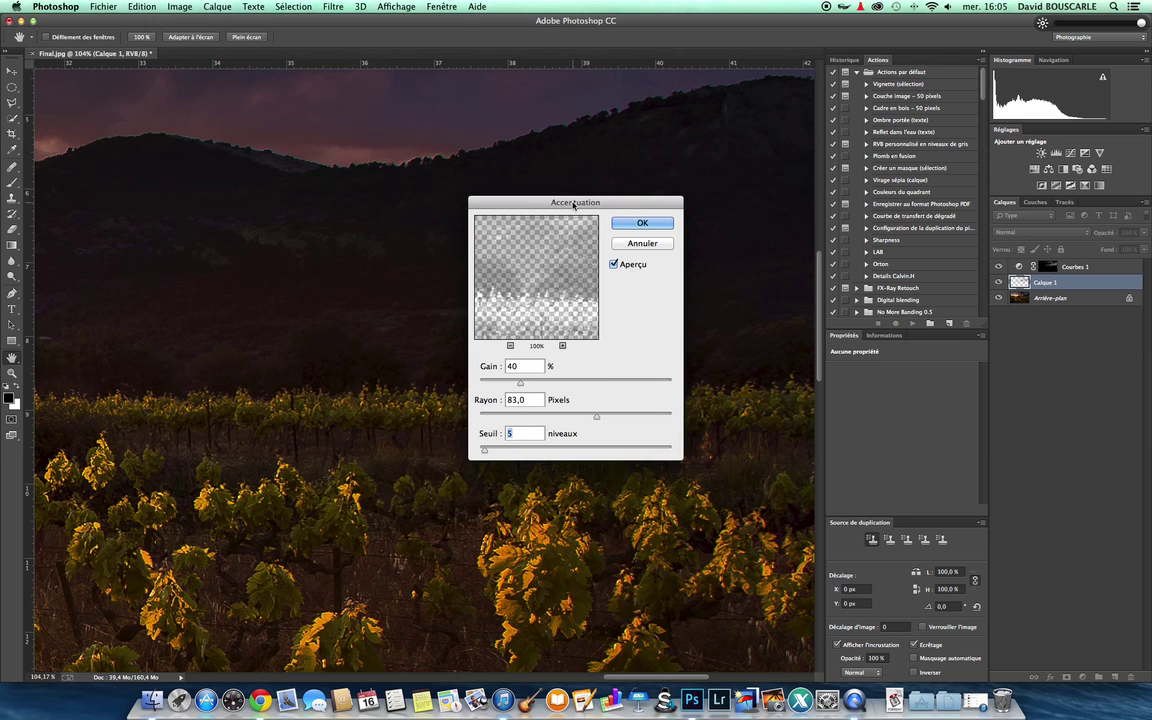
click(643, 223)
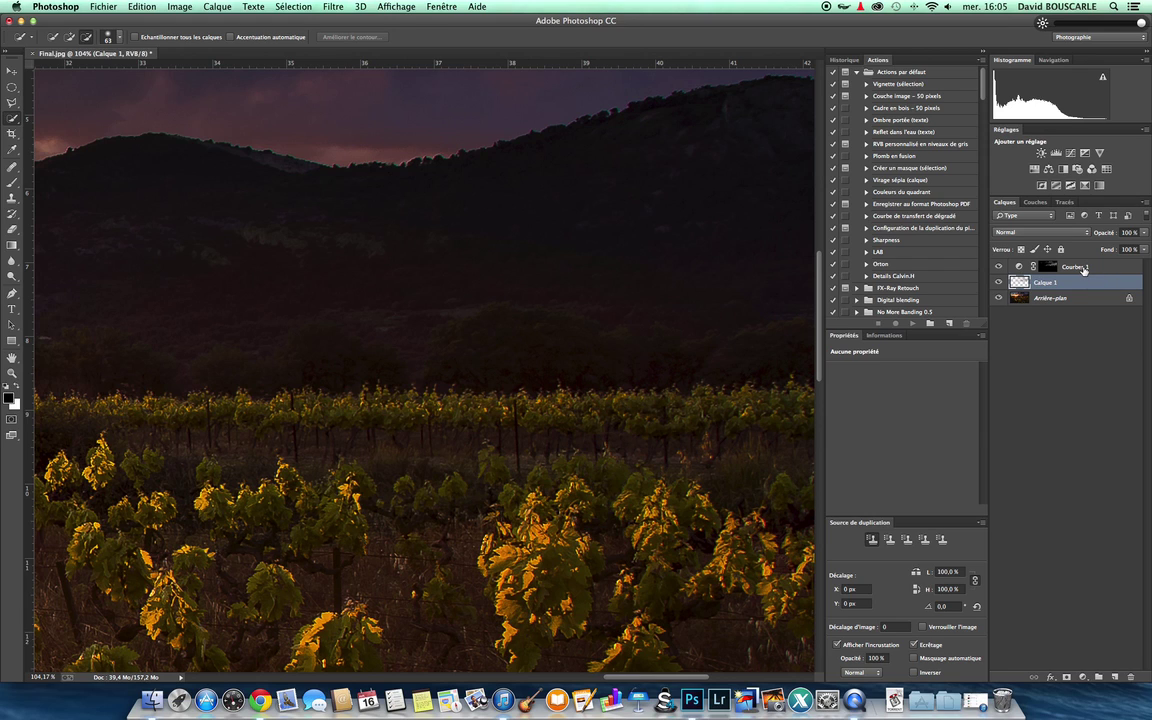
Step: Group the Courbes 1 and Calque 1 layers into a new group named Détails Foncé
shift+click(1084, 268)
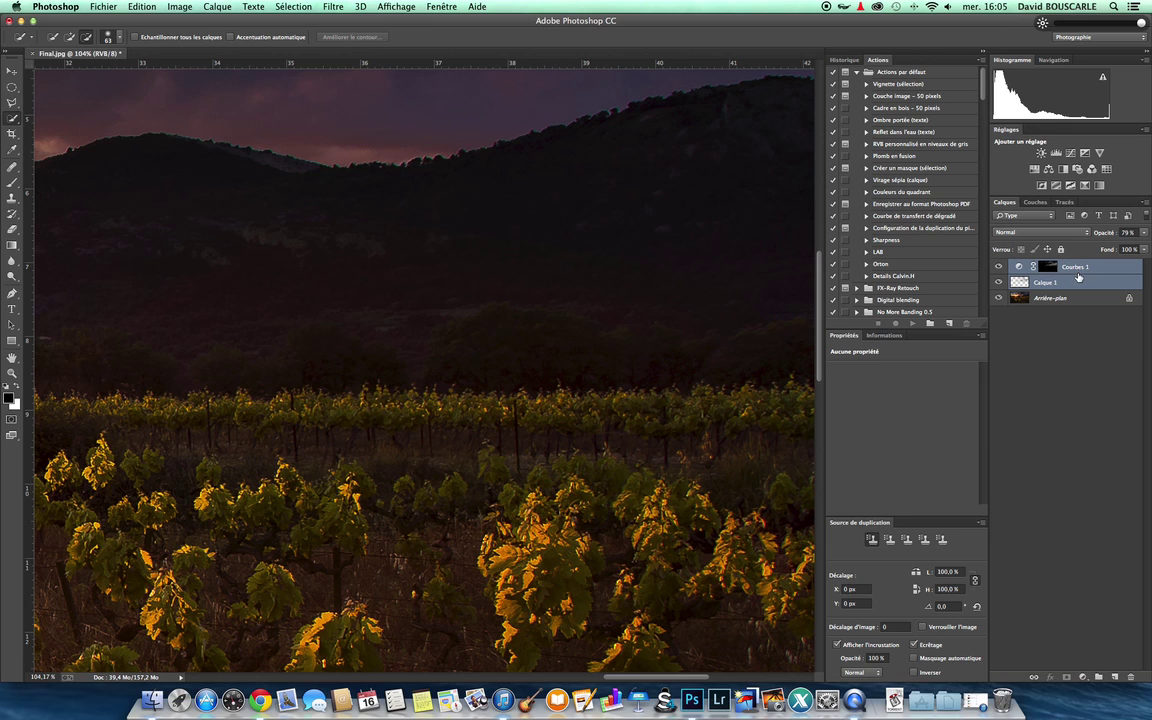
click(1147, 203)
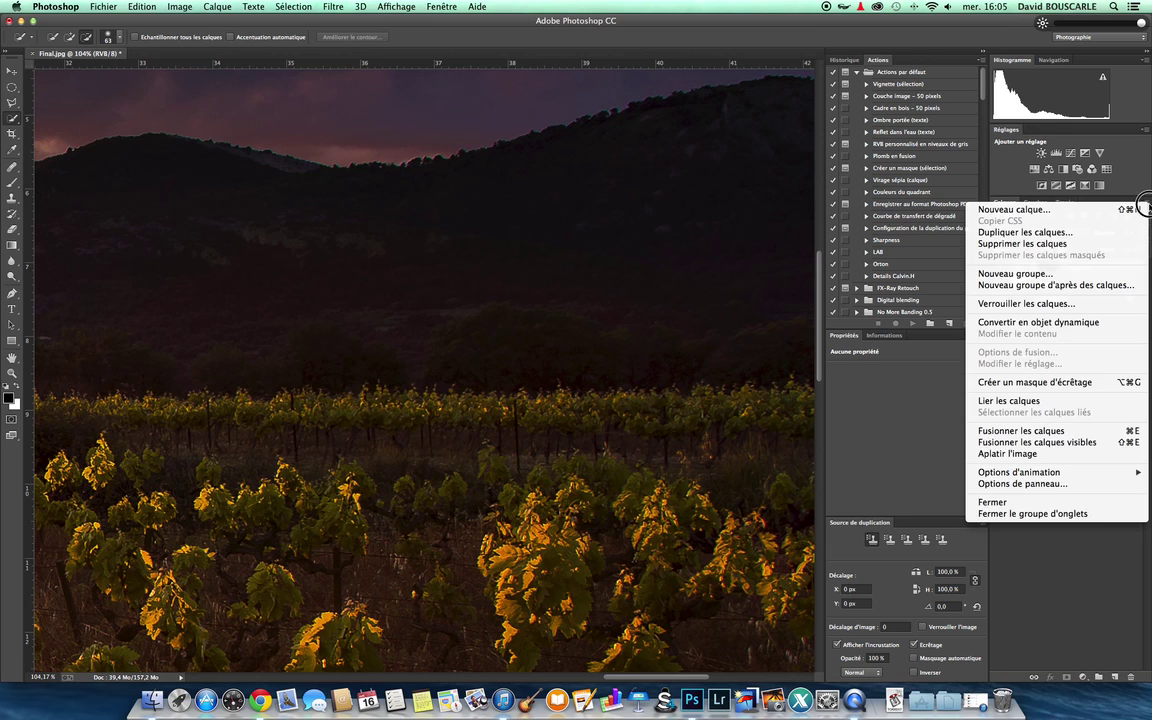
click(1060, 285)
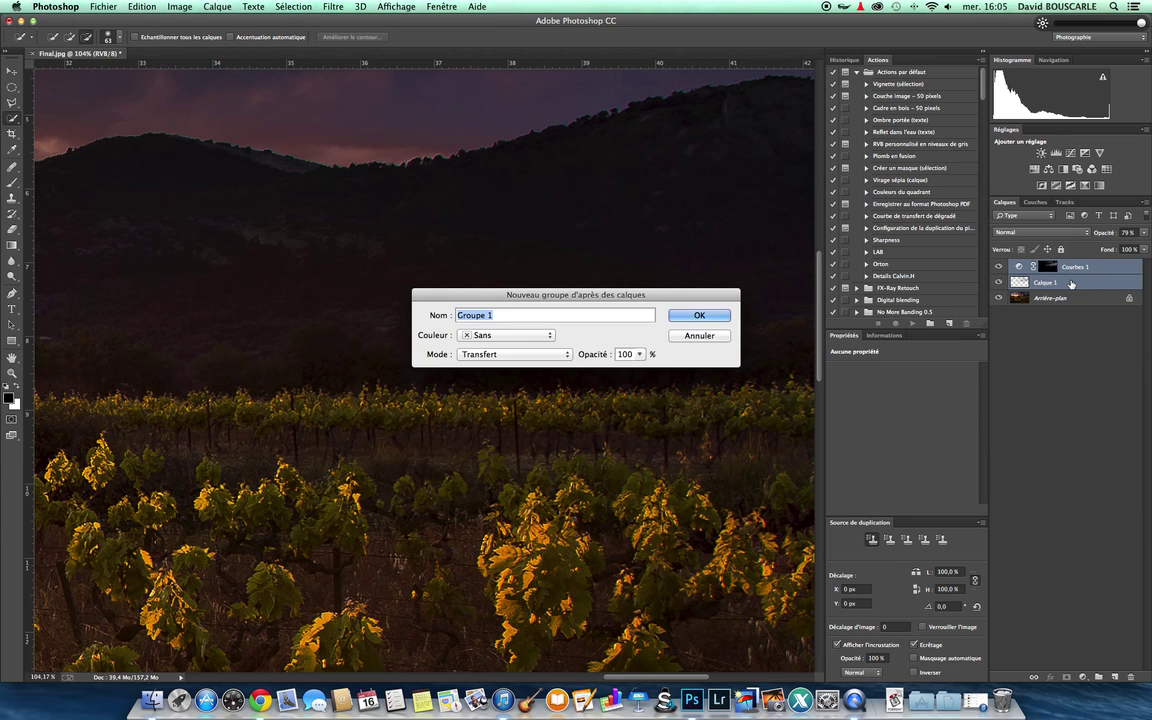
text(Détails FOret)
key(BackSpace)
key(BackSpace)
key(BackSpace)
key(BackSpace)
text(oncé)
click(699, 316)
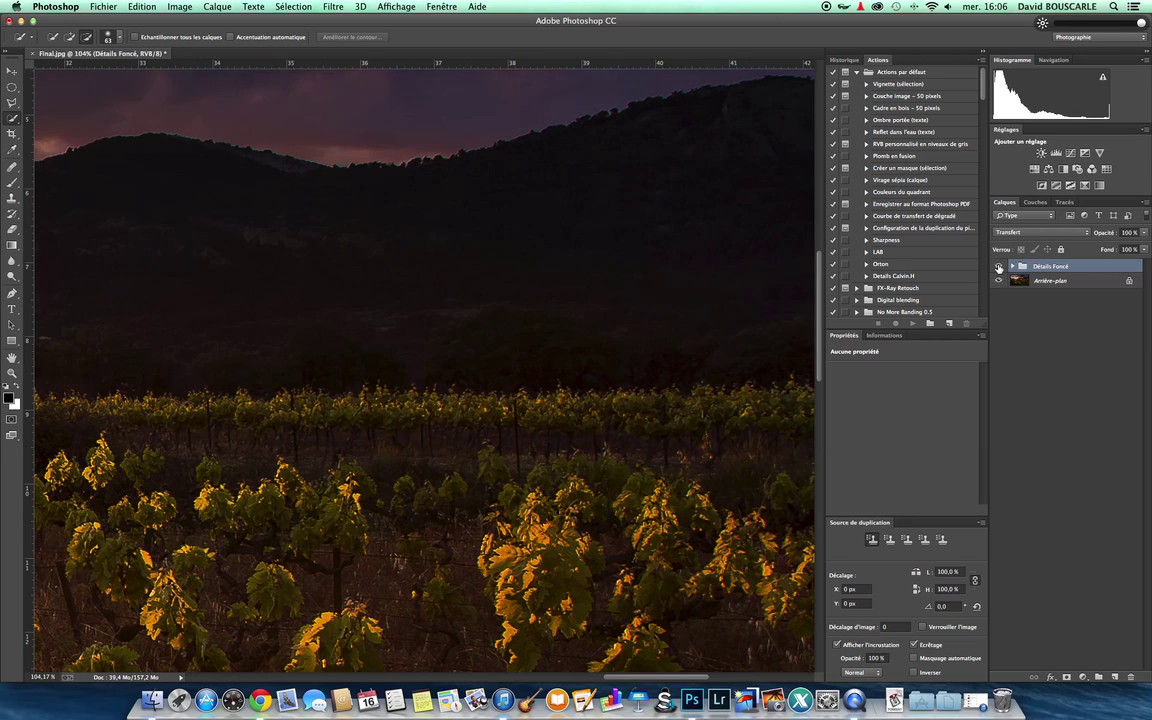
Step: Compare the hills with and without the Détails Foncé group
click(998, 267)
click(998, 267)
click(998, 267)
click(998, 267)
click(998, 267)
click(998, 267)
click(998, 267)
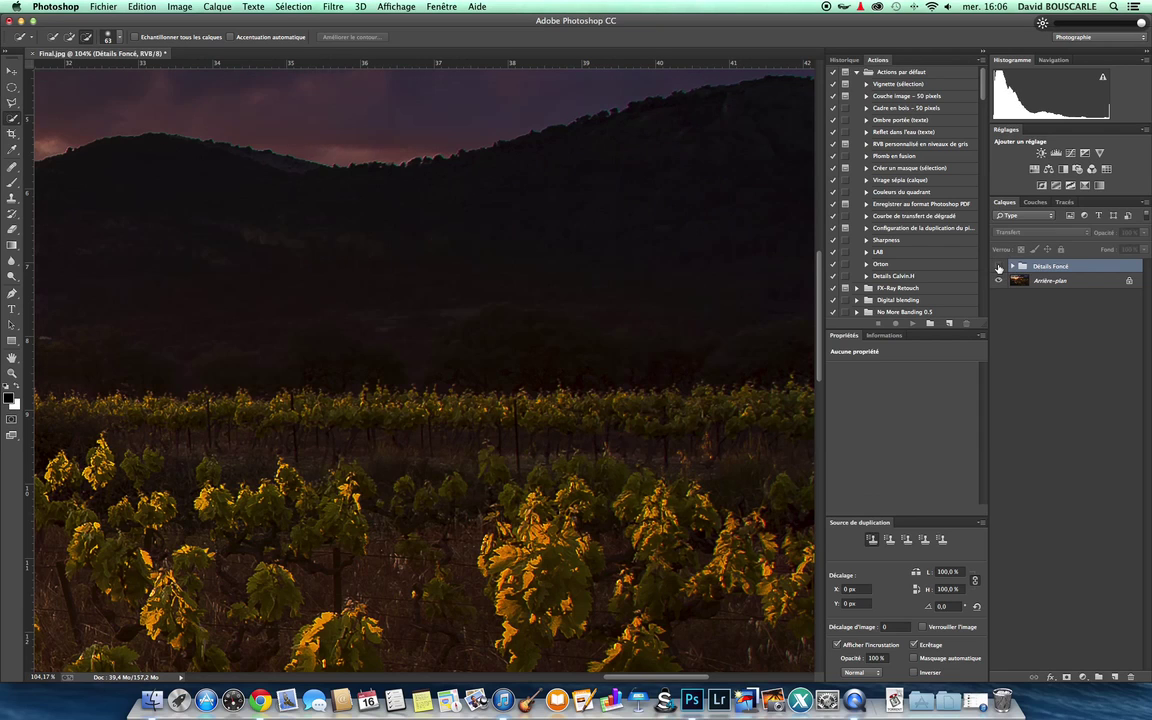
click(998, 267)
click(998, 267)
click(998, 267)
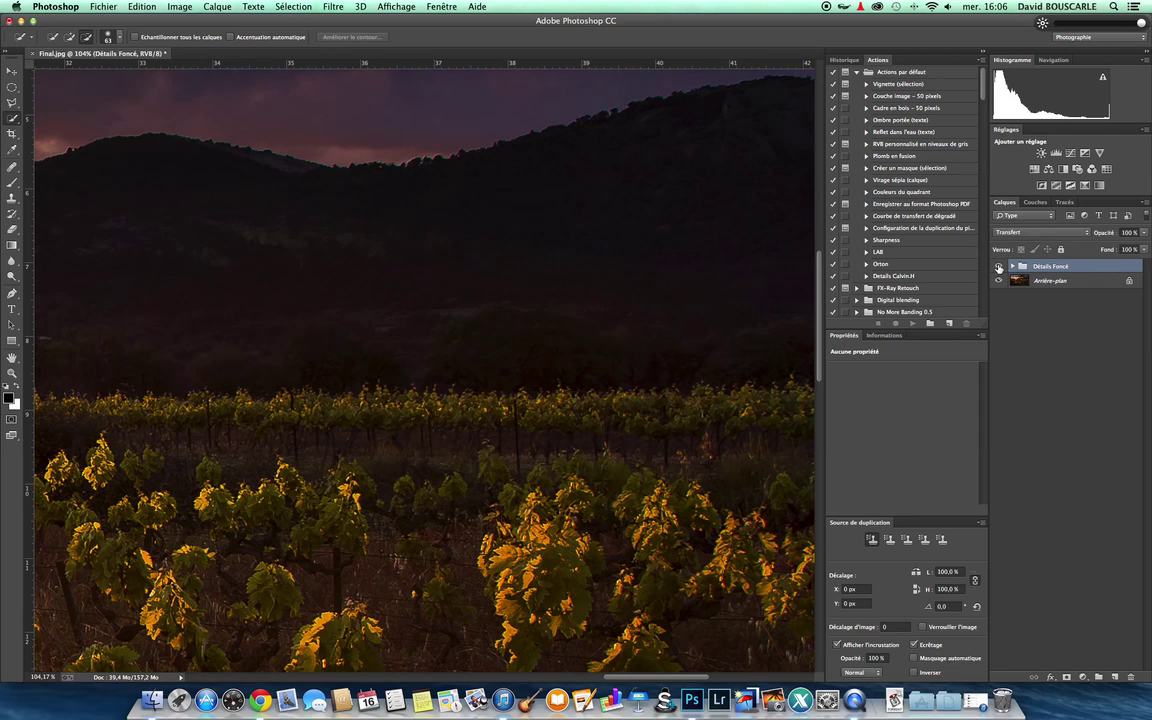
click(998, 267)
click(998, 267)
Step: Reduce the opacity of the Courbes 1 layer inside the Détails Foncé group to 30%
key(z)
click(400, 376)
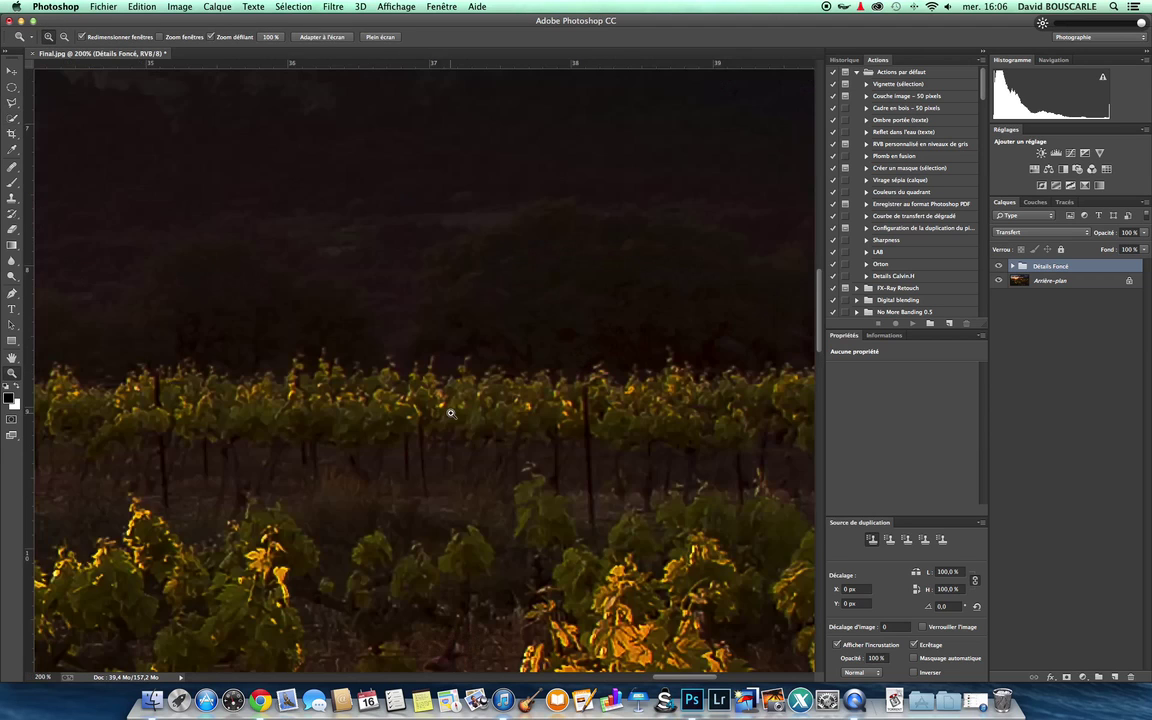
click(425, 388)
key(w)
drag(603, 426, 550, 357)
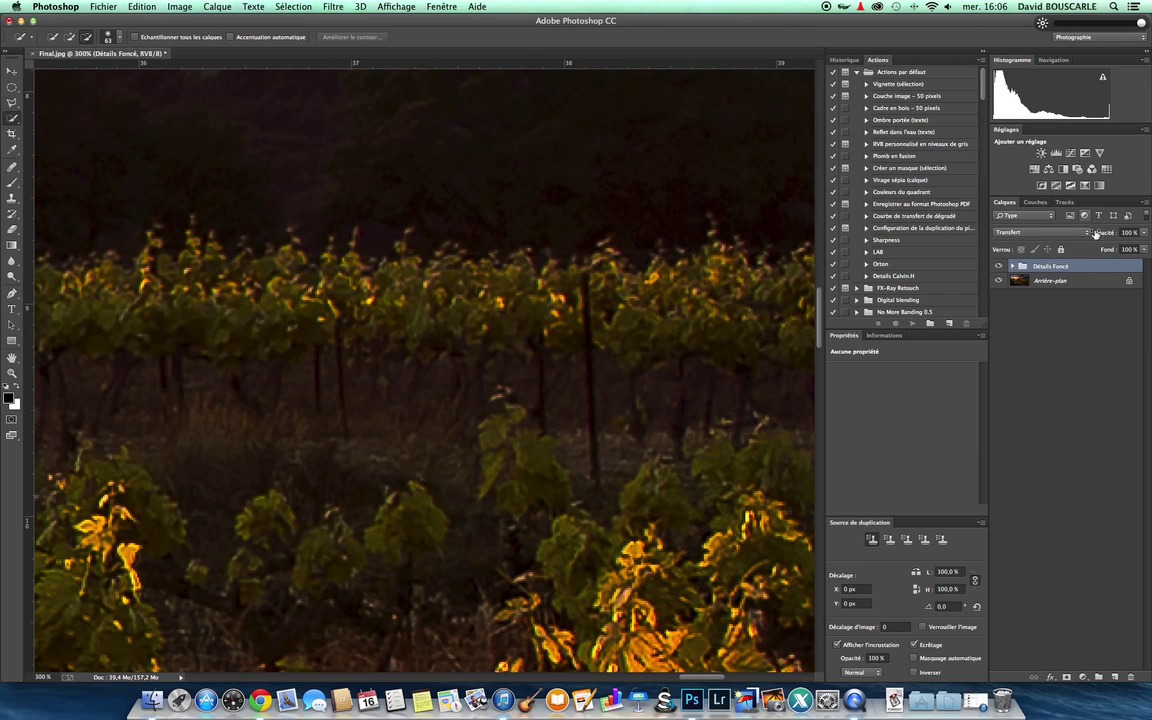
click(1013, 266)
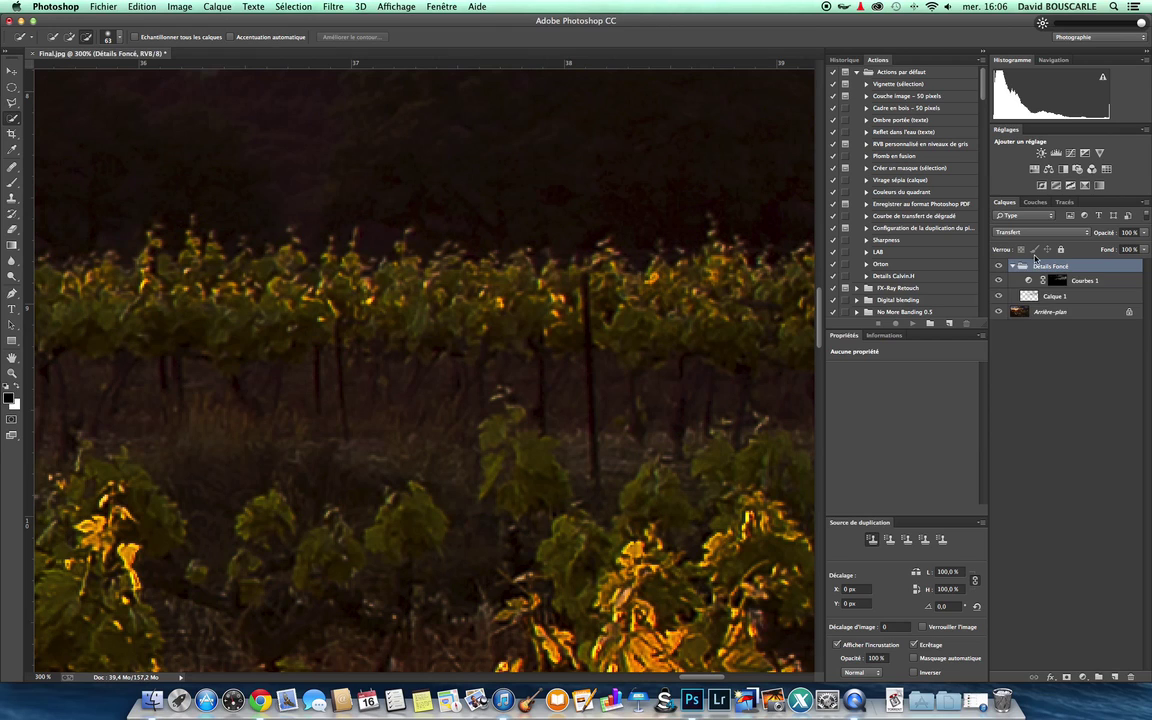
click(1069, 281)
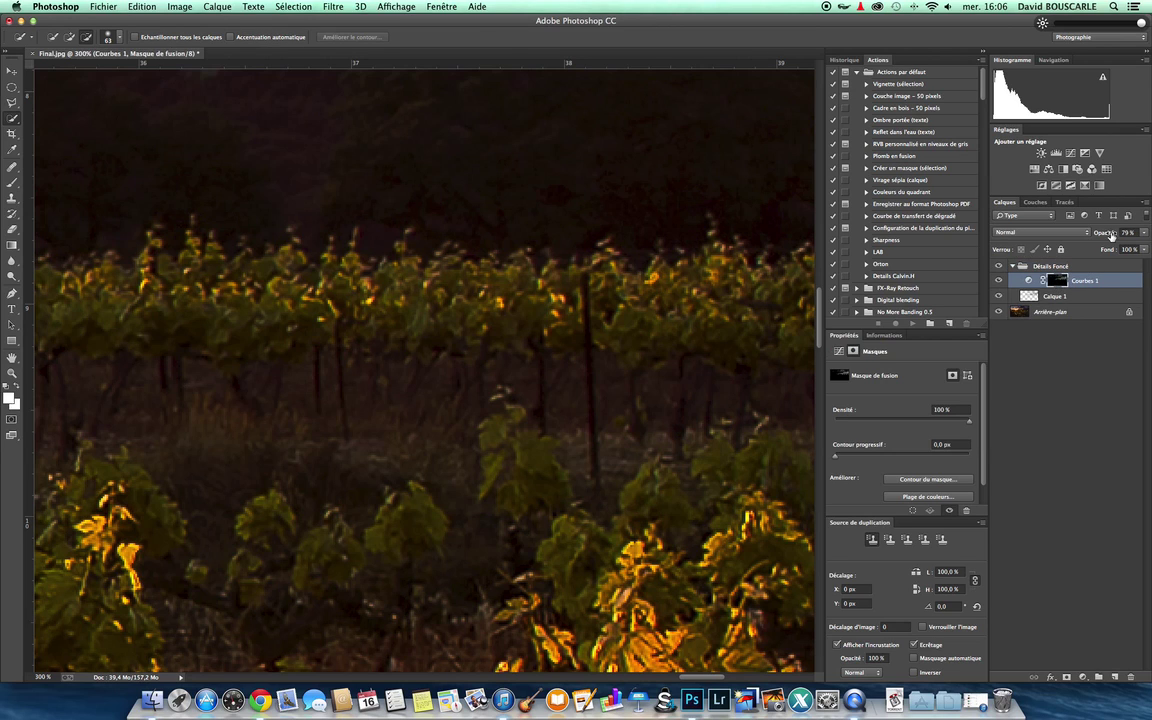
drag(1110, 235, 1081, 243)
click(1012, 266)
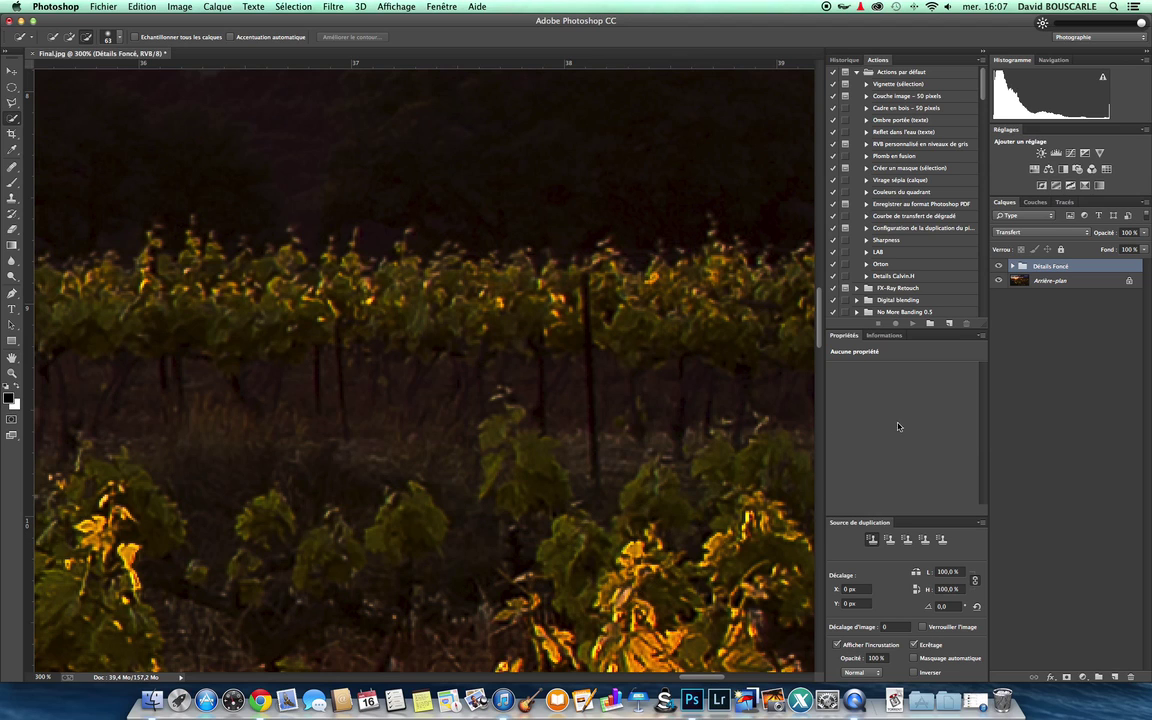
Step: Review the curve settings of the Courbes 1 adjustment layer in the Détails Foncé group
click(1012, 266)
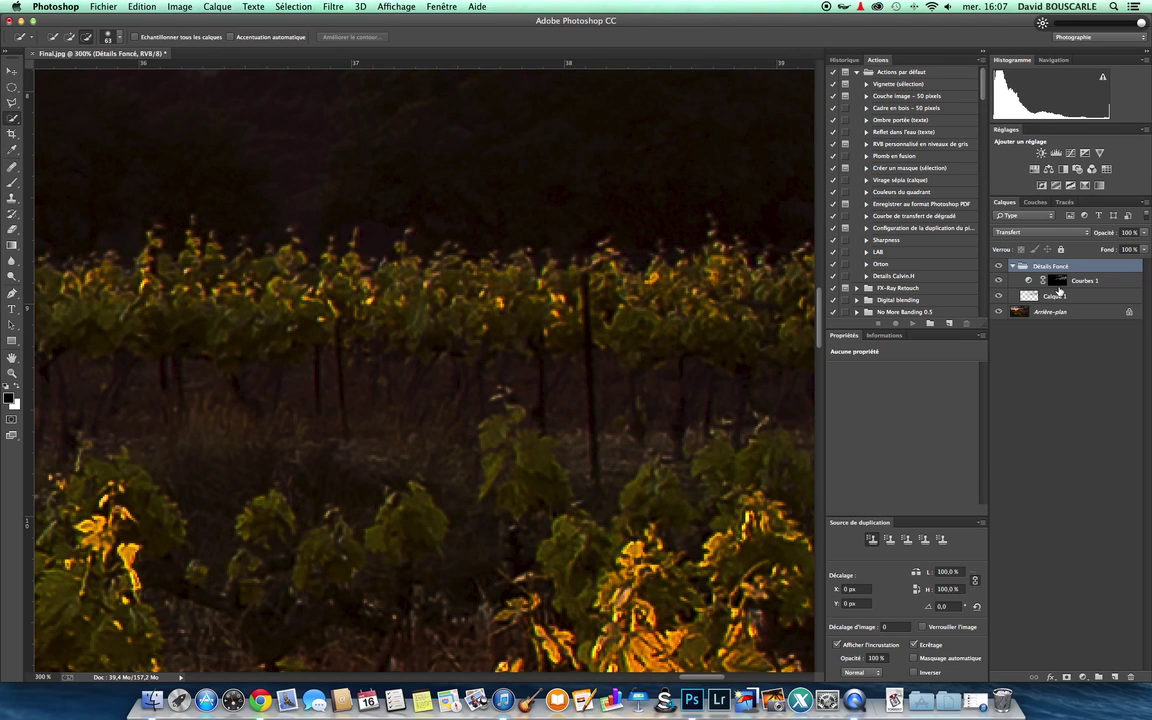
click(1058, 282)
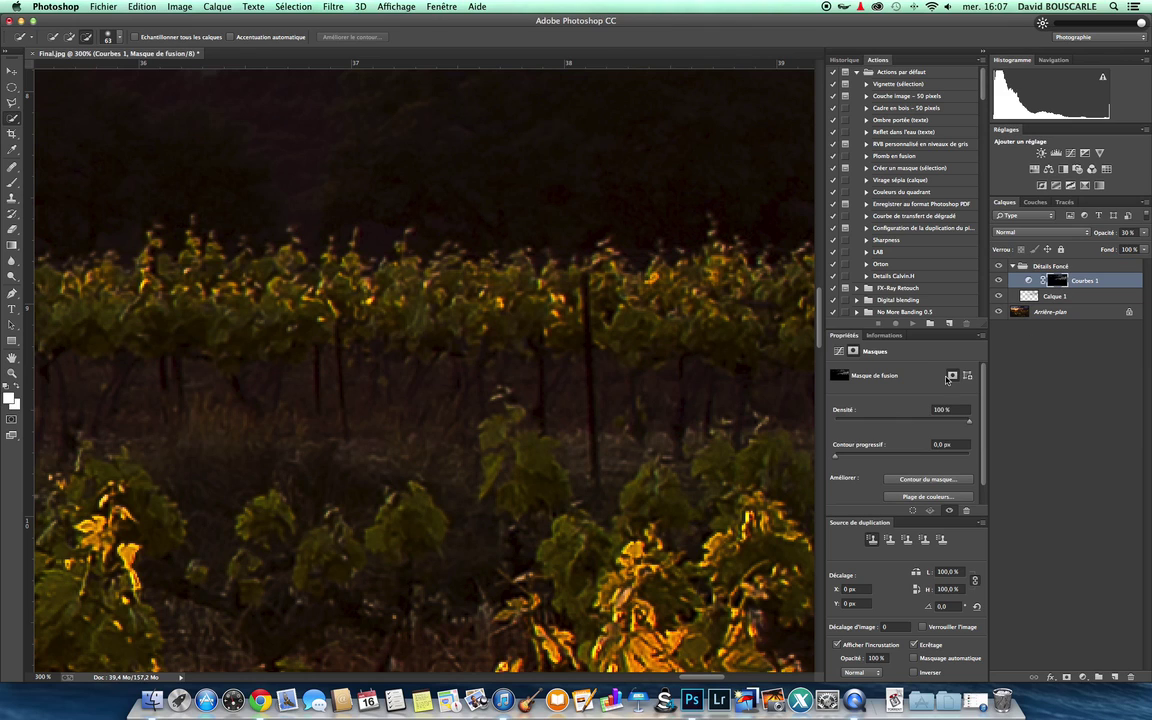
click(839, 351)
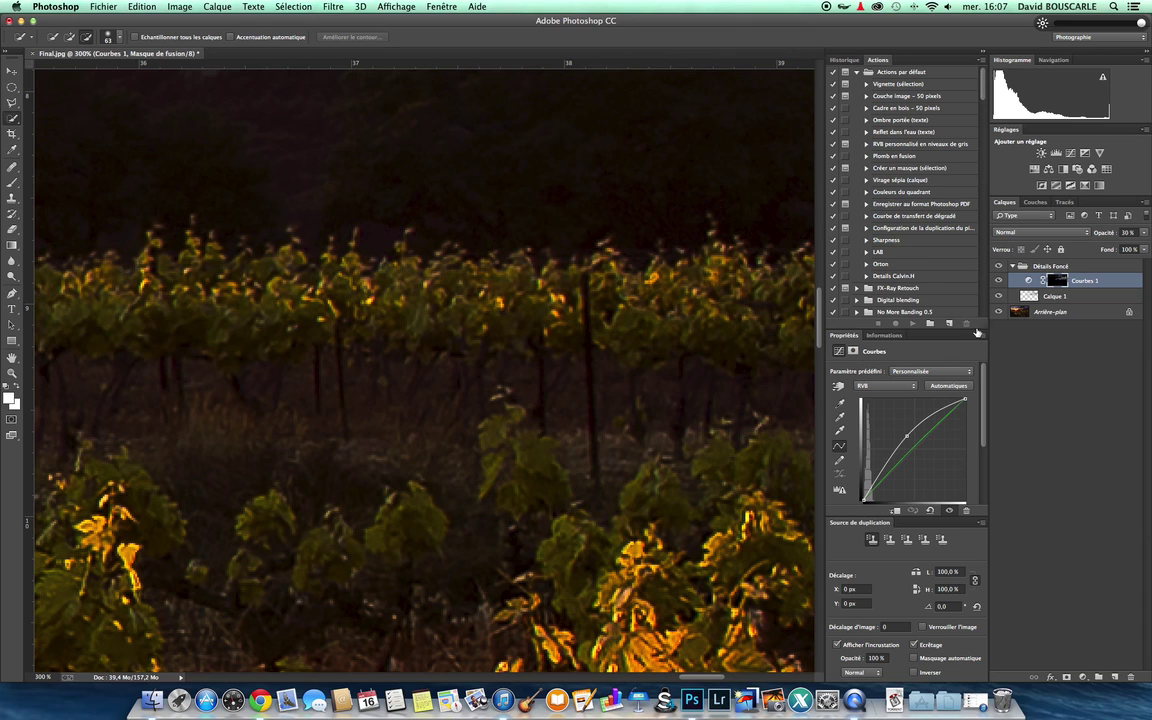
click(1012, 267)
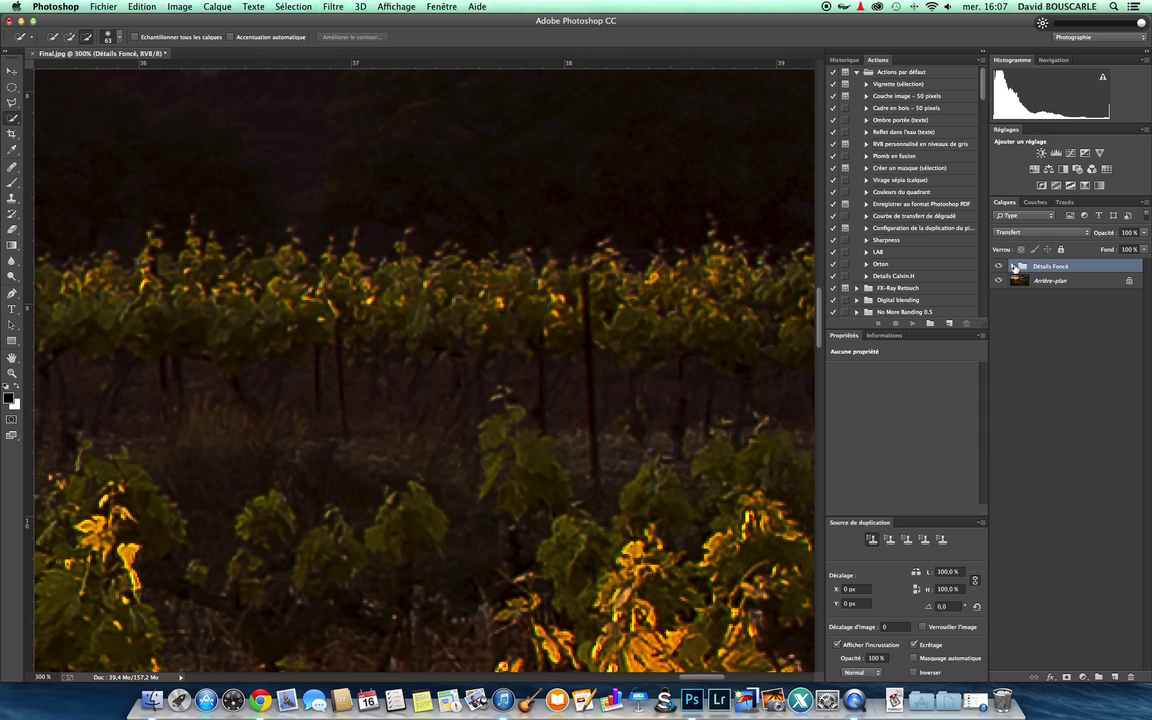
Step: Examine the overall result on the whole photo at 25% zoom
key(z)
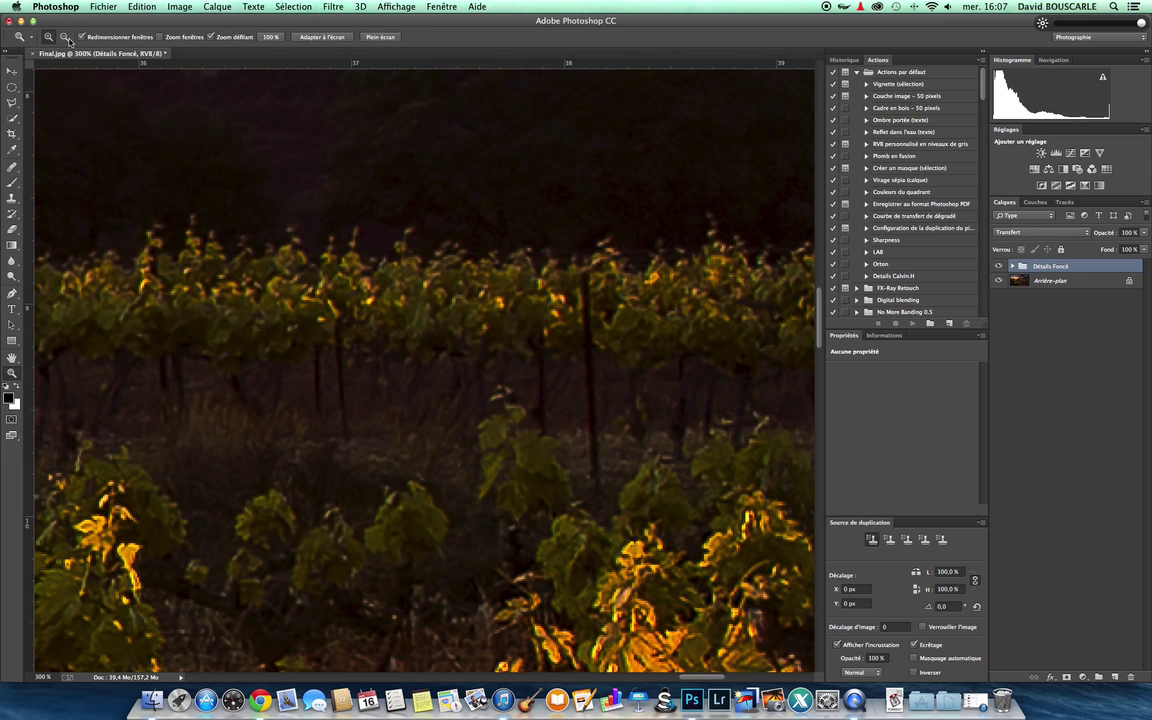
click(66, 38)
click(322, 238)
click(322, 238)
click(322, 238)
click(322, 238)
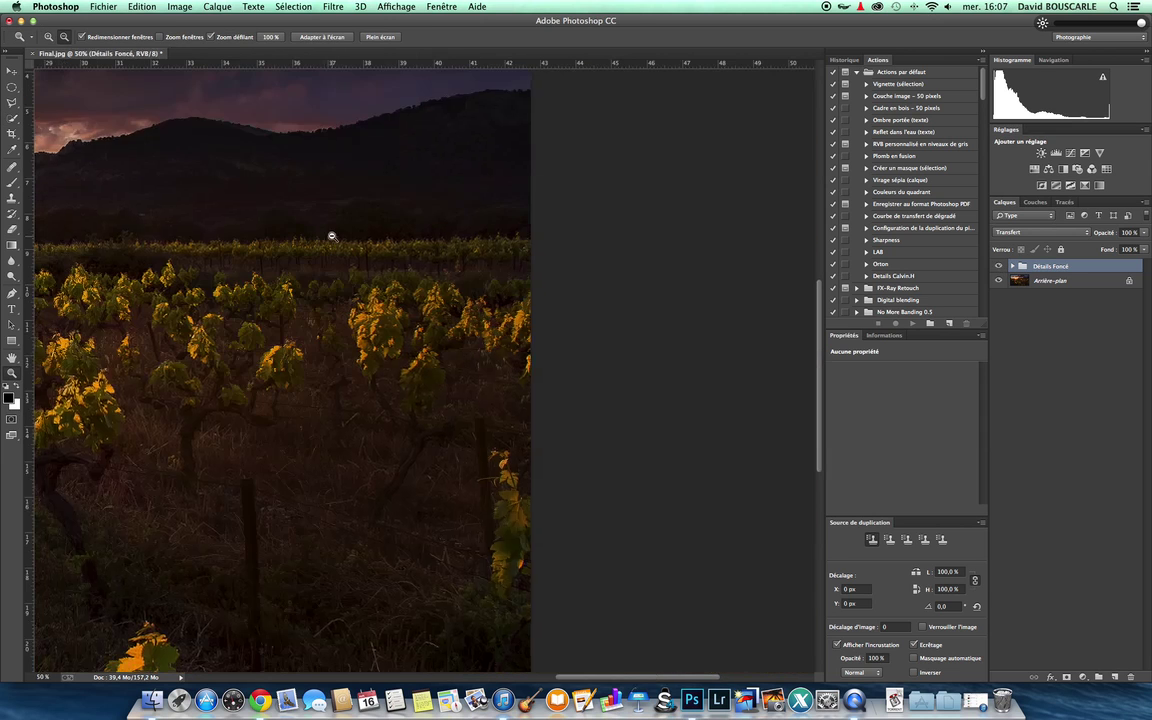
click(332, 236)
click(332, 236)
key(w)
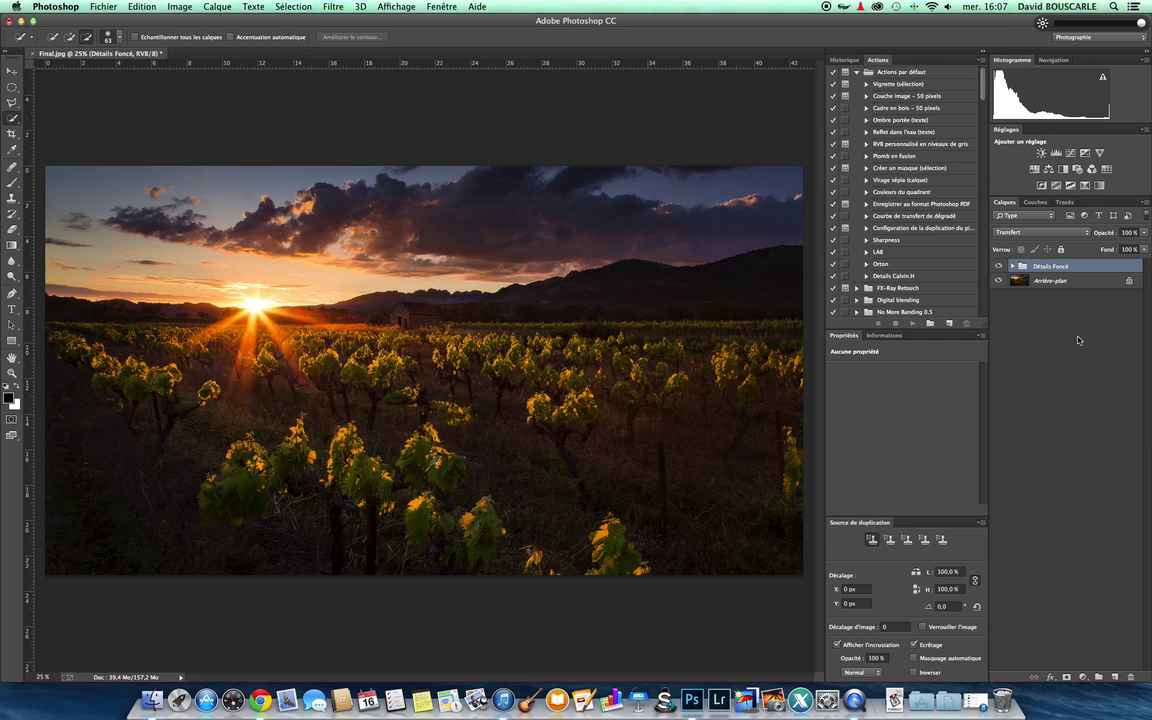
Step: Load the Clair channel as a selection, intersect it with itself and save it as a new alpha channel
click(1037, 203)
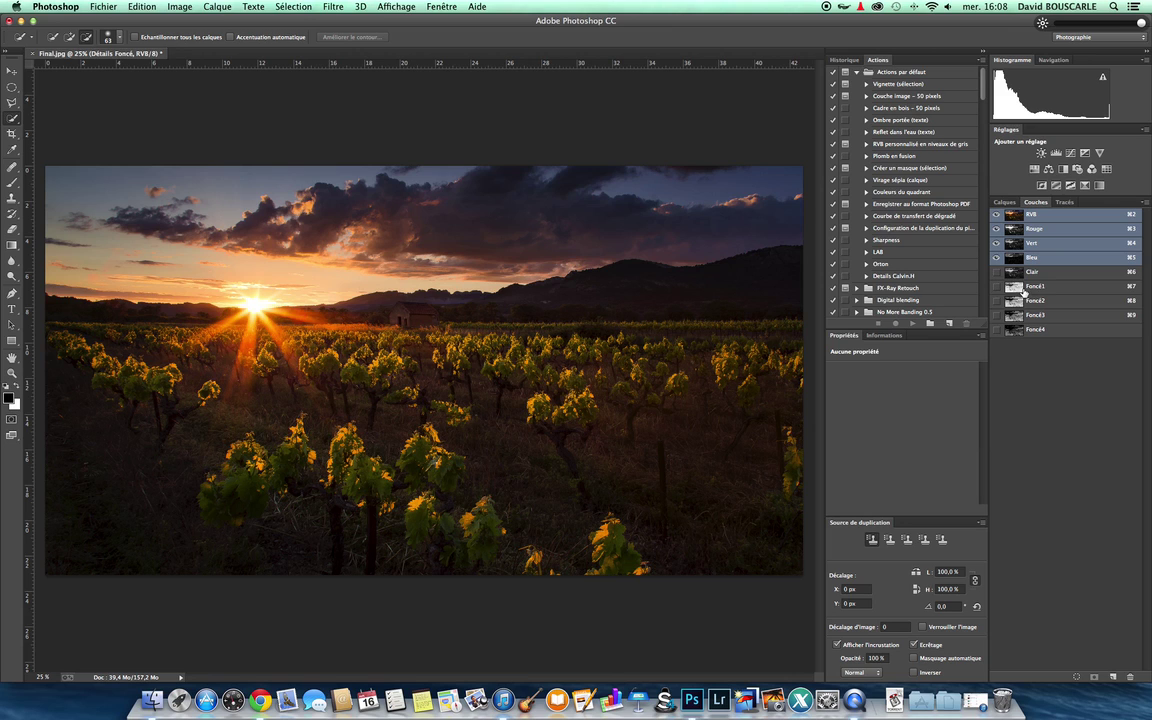
click(1016, 273)
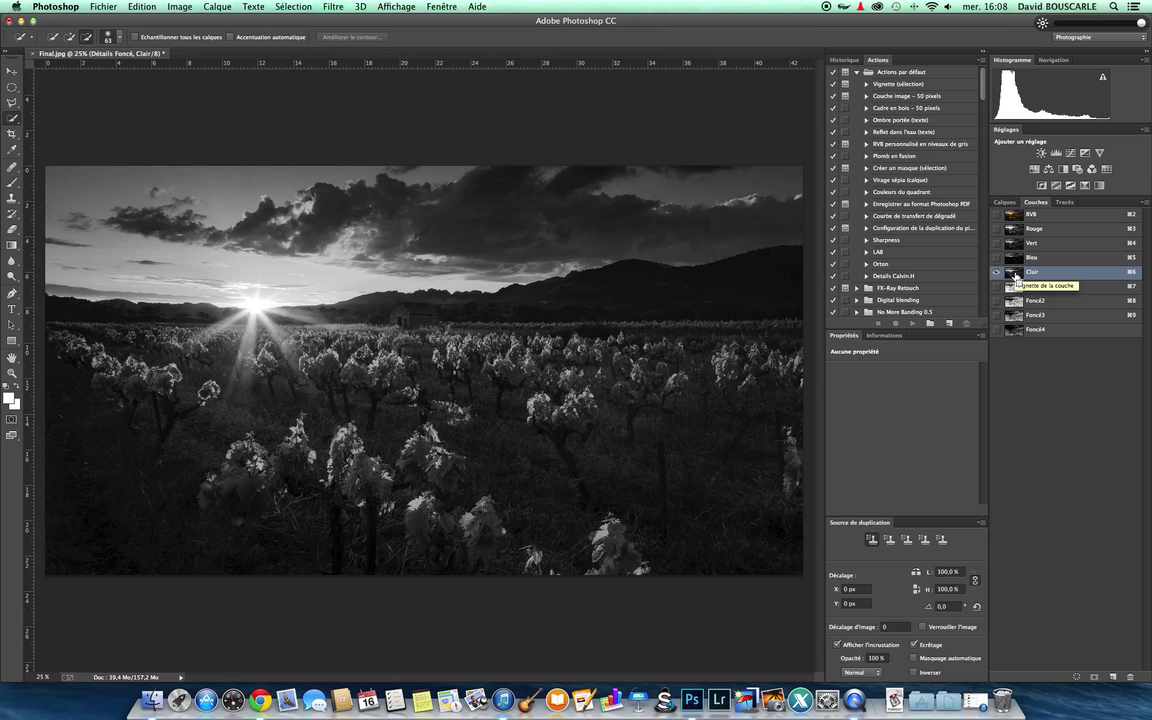
super+click(1014, 272)
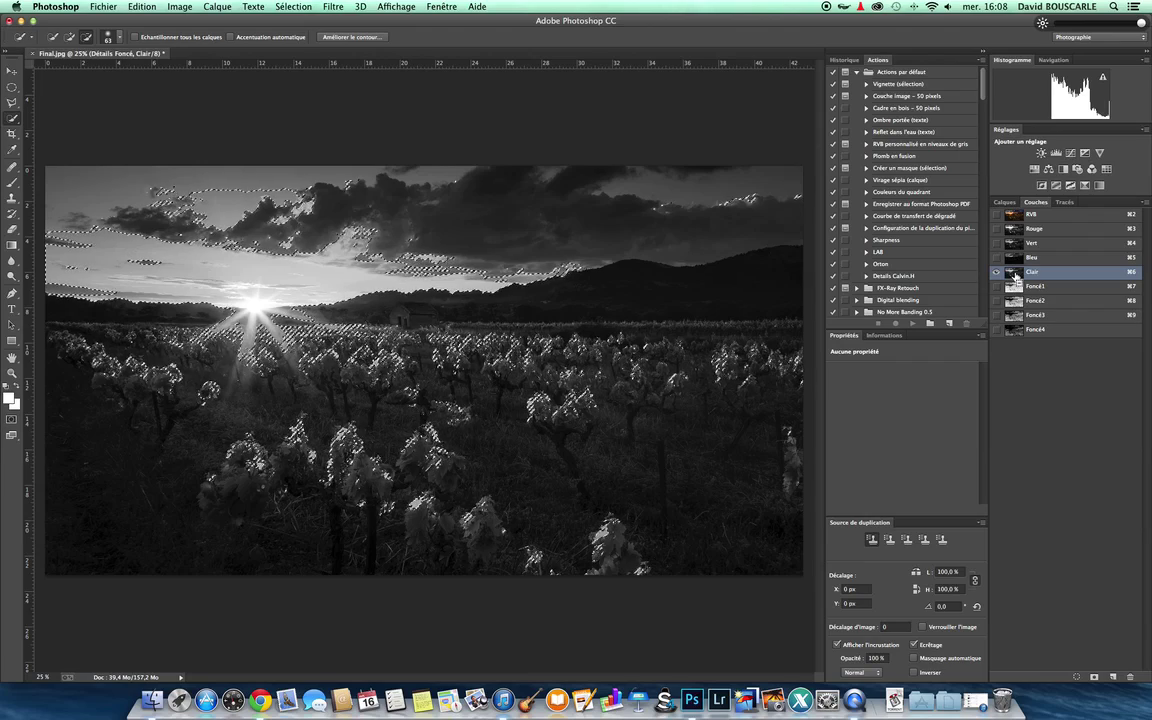
alt+shift+super+click(1014, 272)
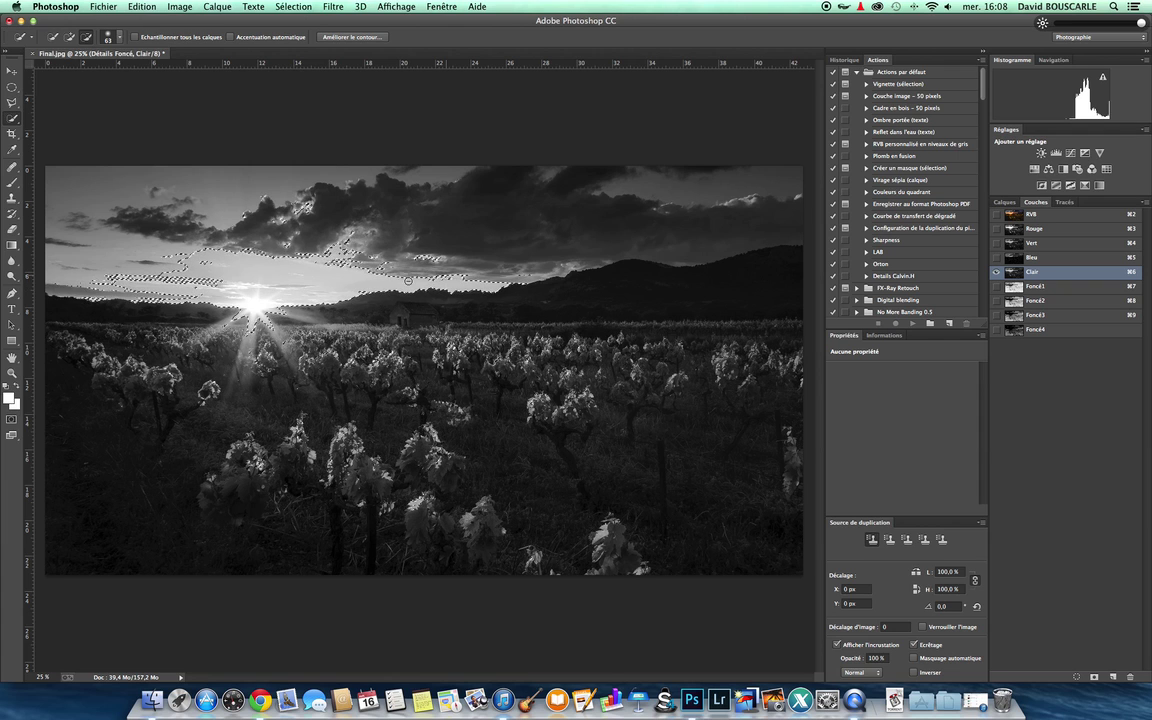
click(1094, 676)
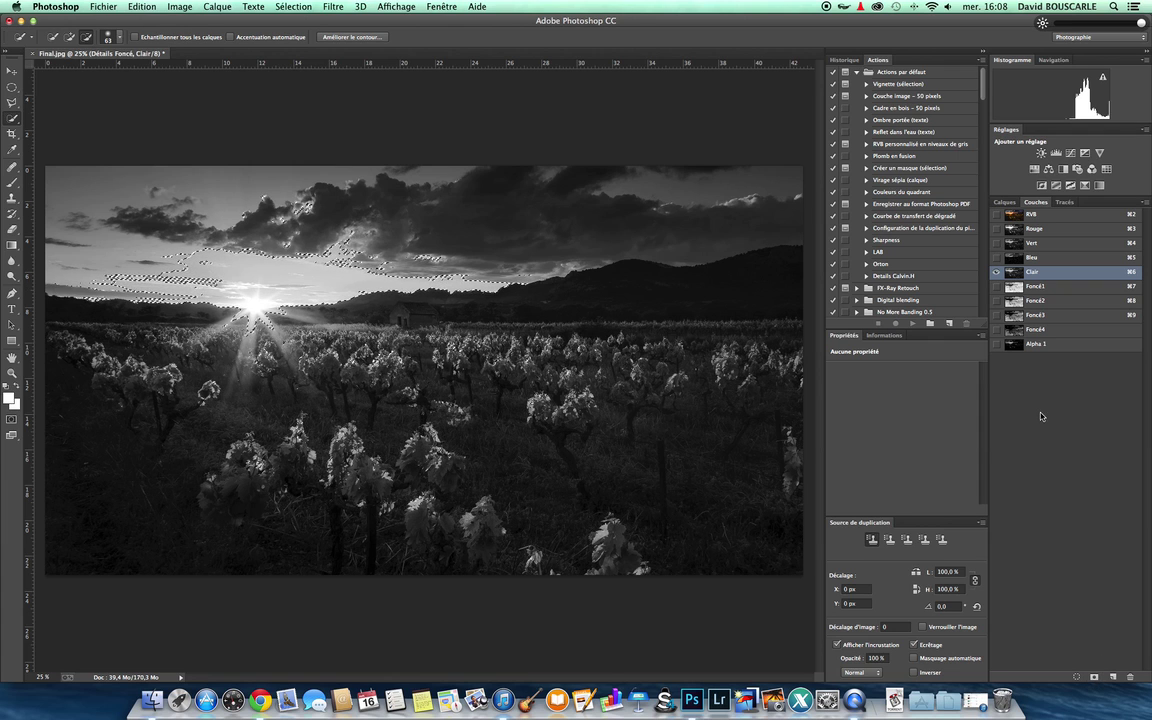
Step: Deselect and compare the new Alpha 1 channel with the Clair channel
click(1012, 343)
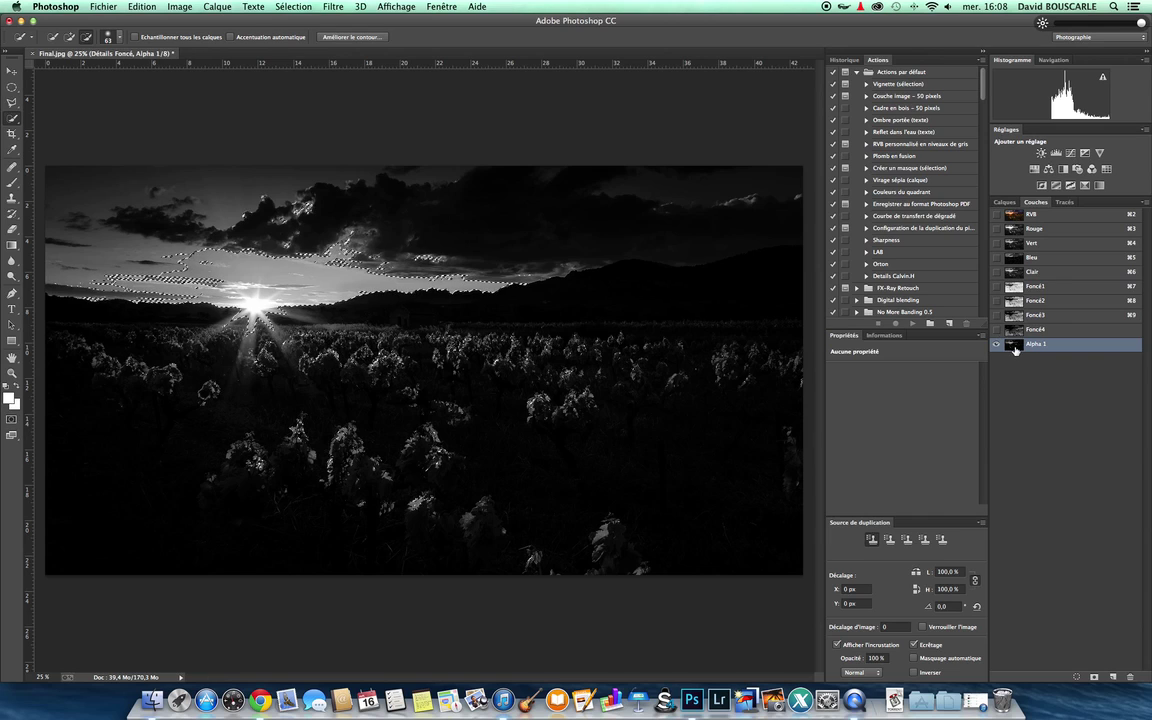
key(super+d)
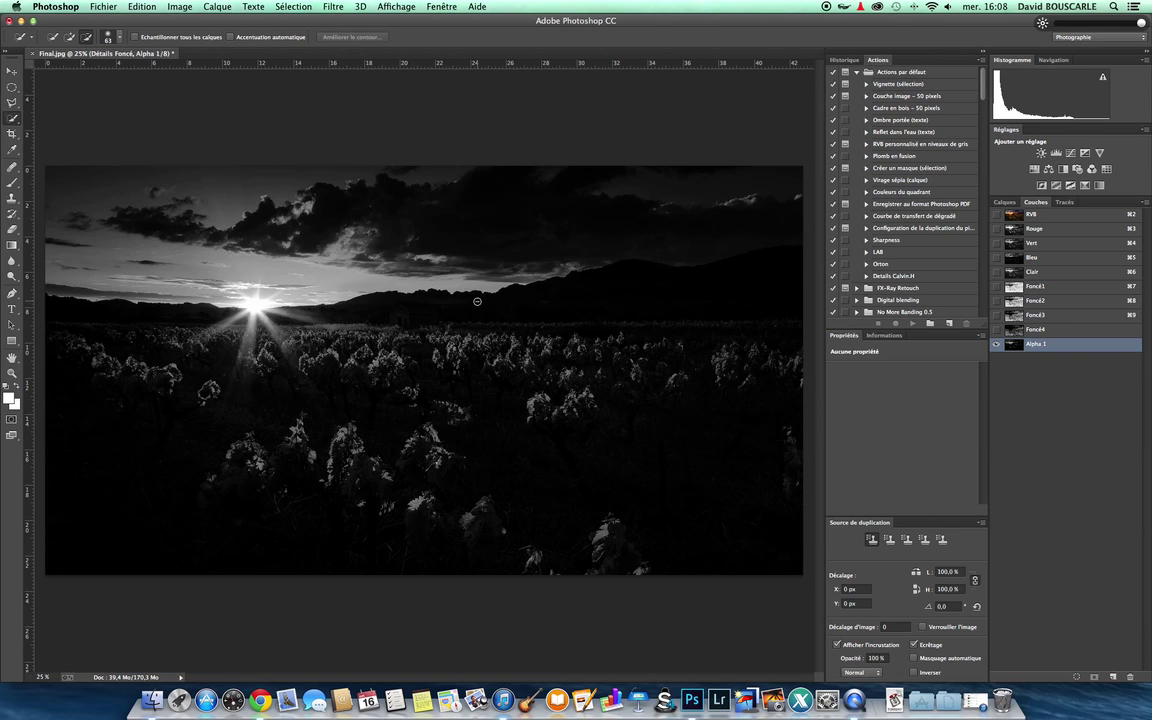
click(997, 272)
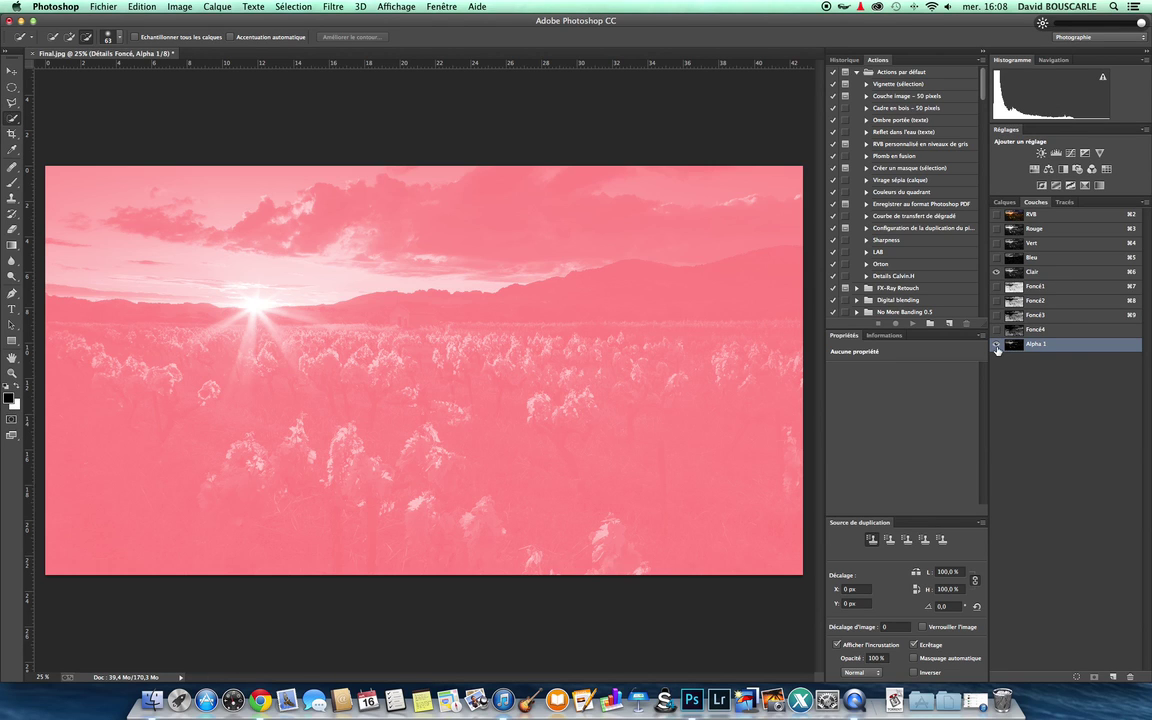
click(997, 346)
click(995, 345)
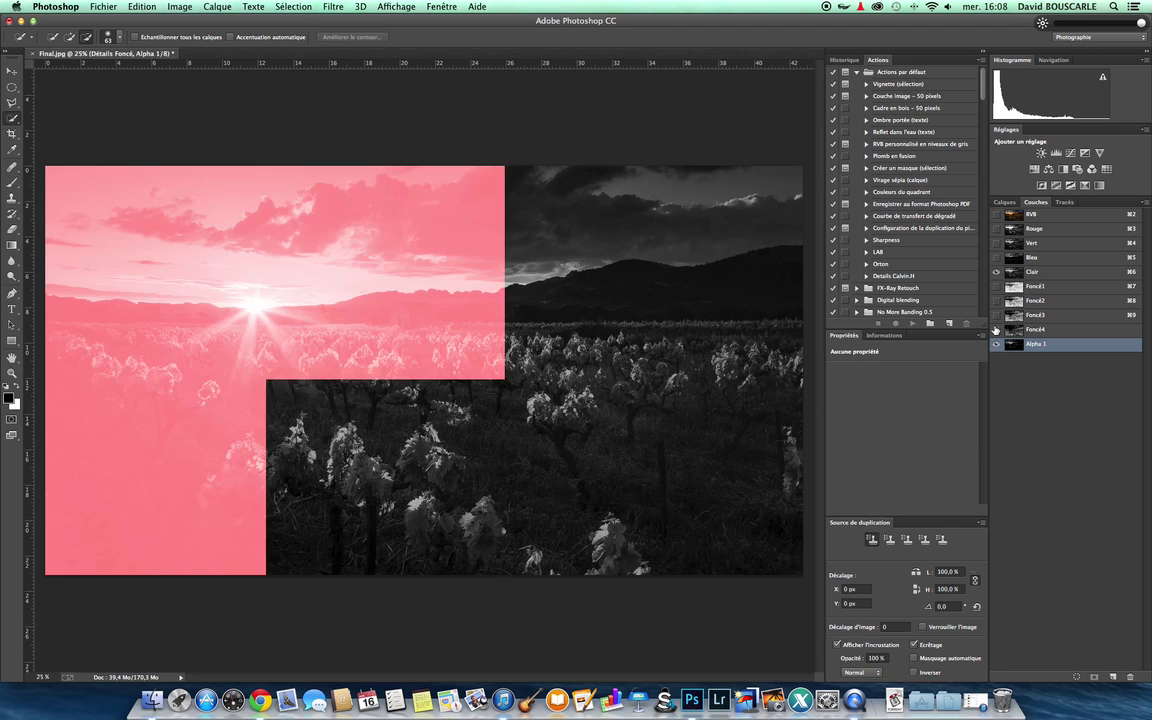
Step: Load the Alpha 1 channel as a selection, intersect it with itself and save it as a new alpha channel
click(1021, 345)
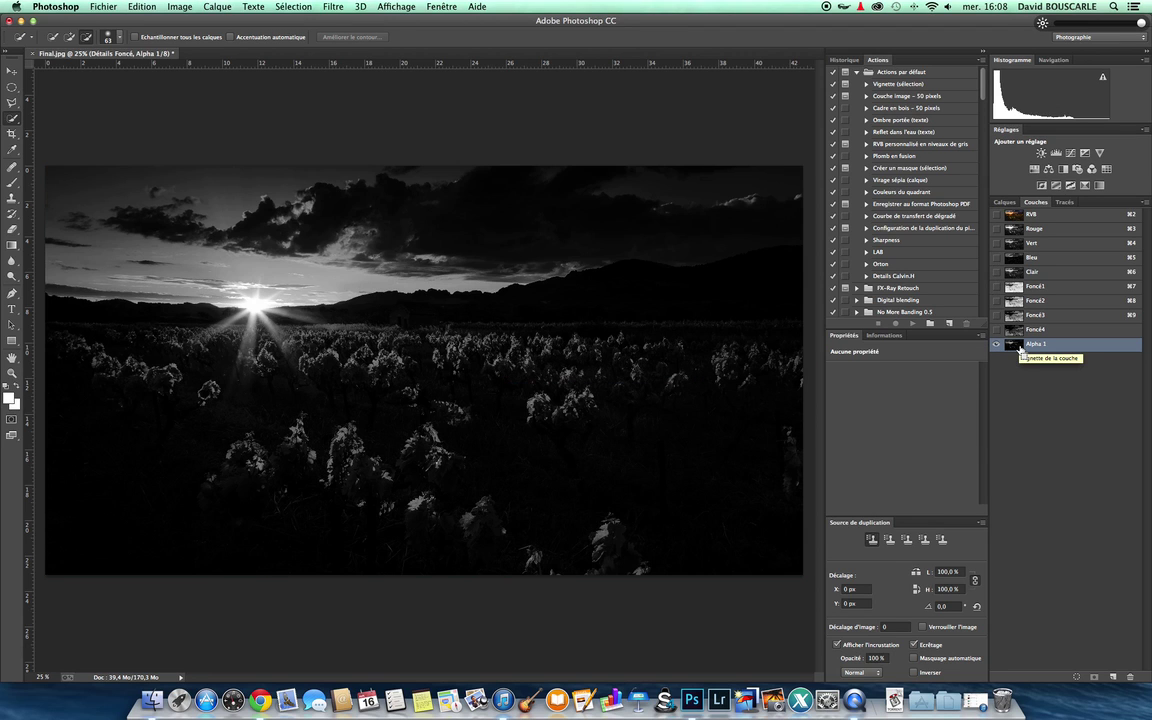
super+click(1021, 346)
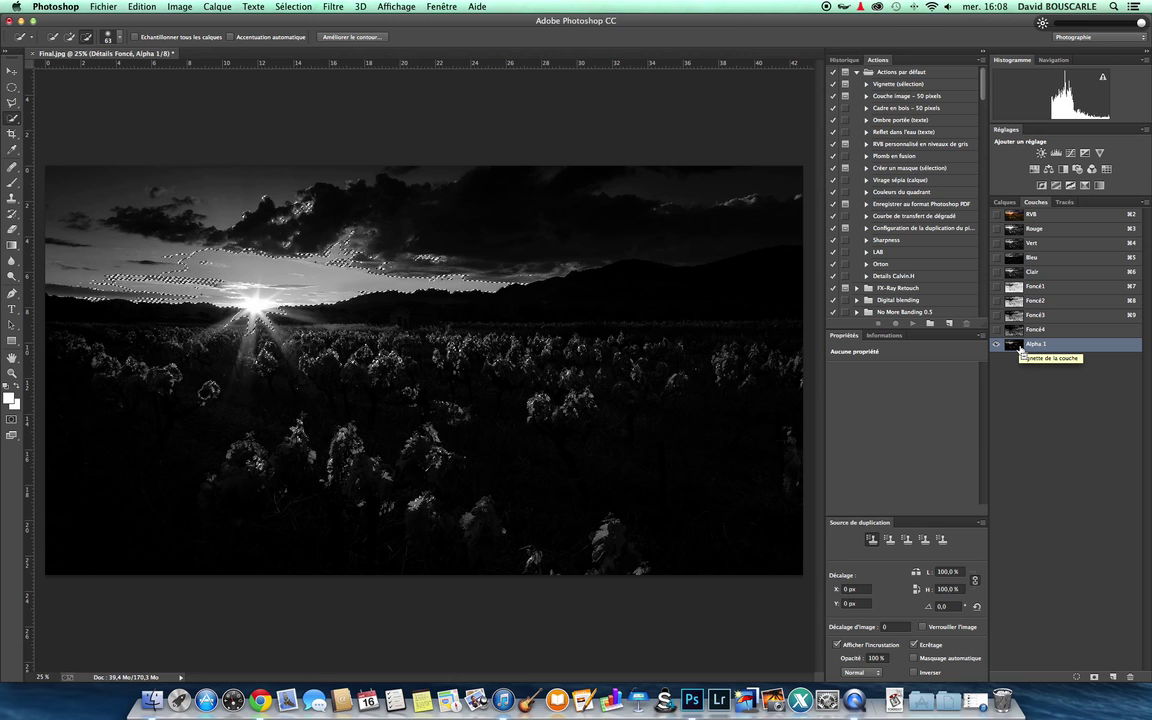
alt+shift+super+click(1021, 346)
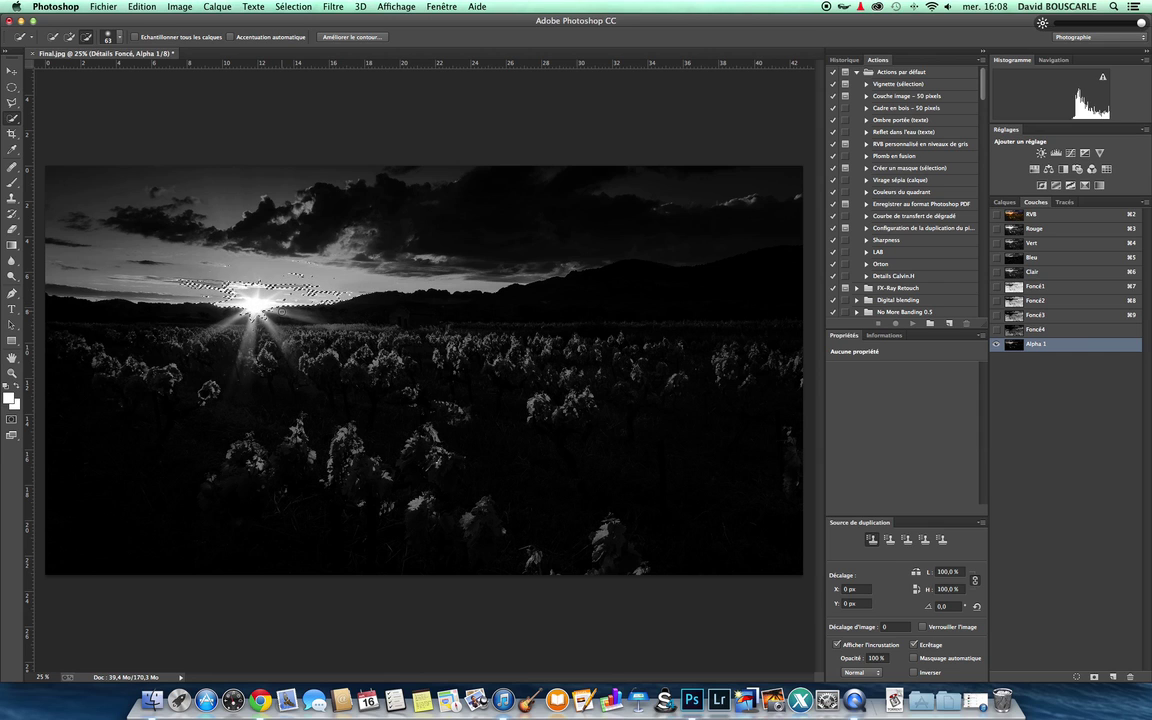
click(1095, 678)
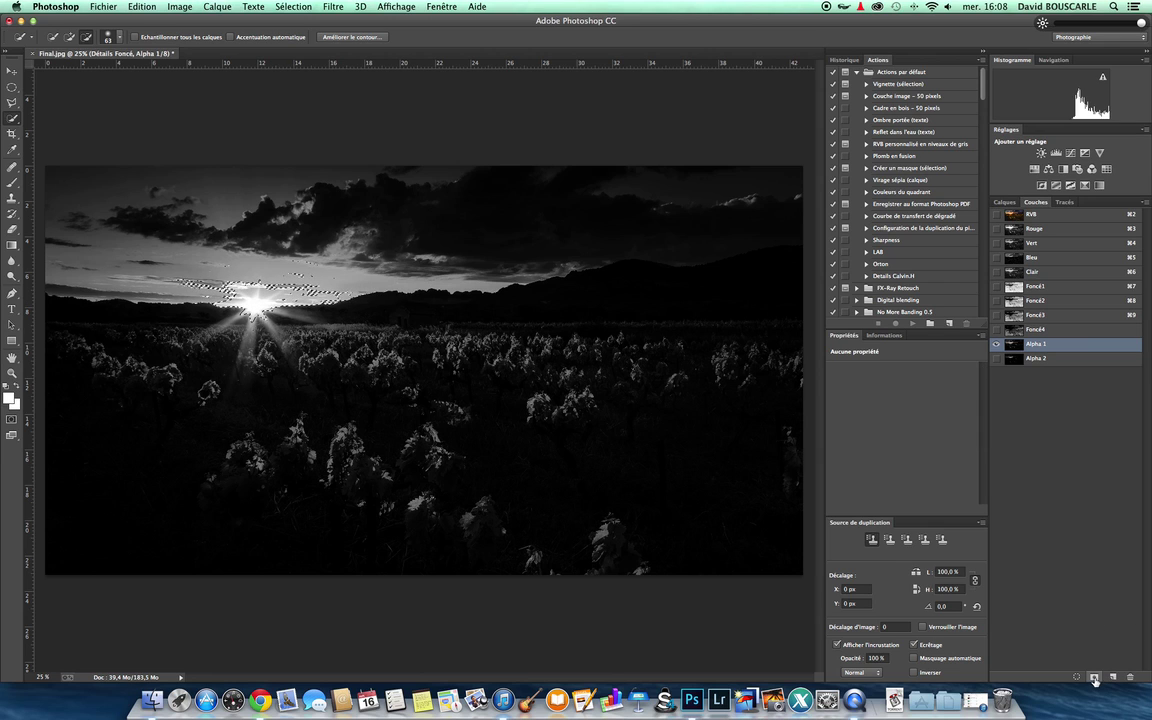
Step: Display the new Alpha 2 channel on its own and make it the active channel
click(996, 358)
click(996, 344)
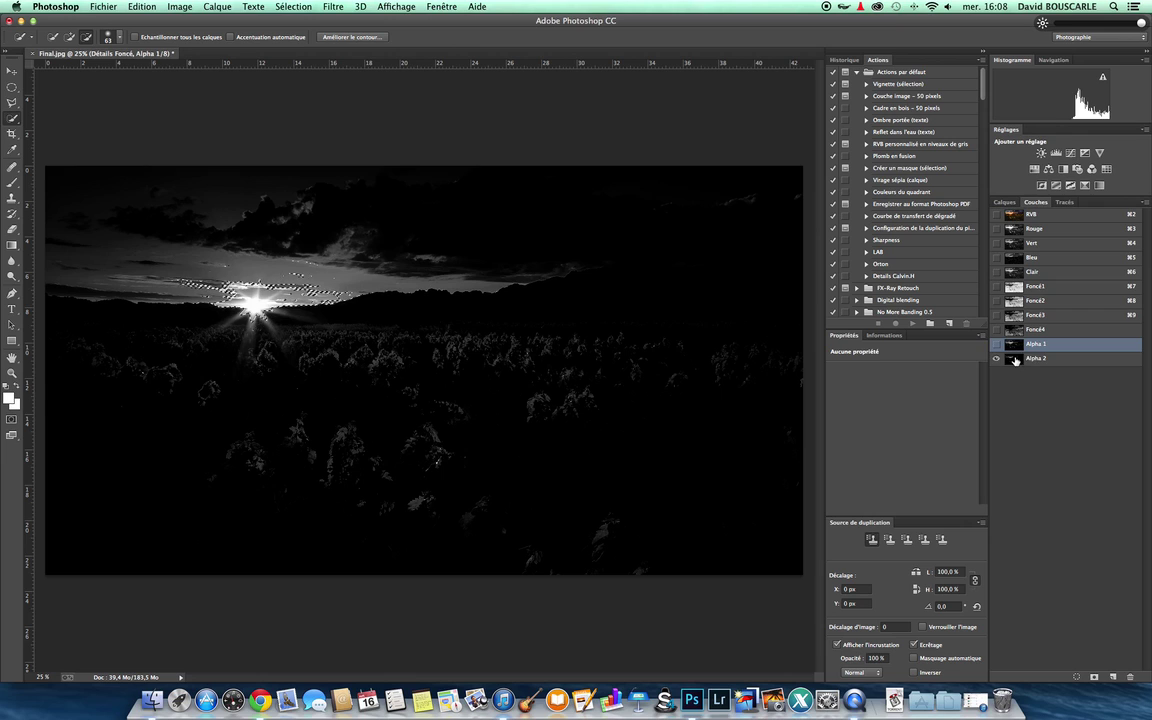
click(1016, 358)
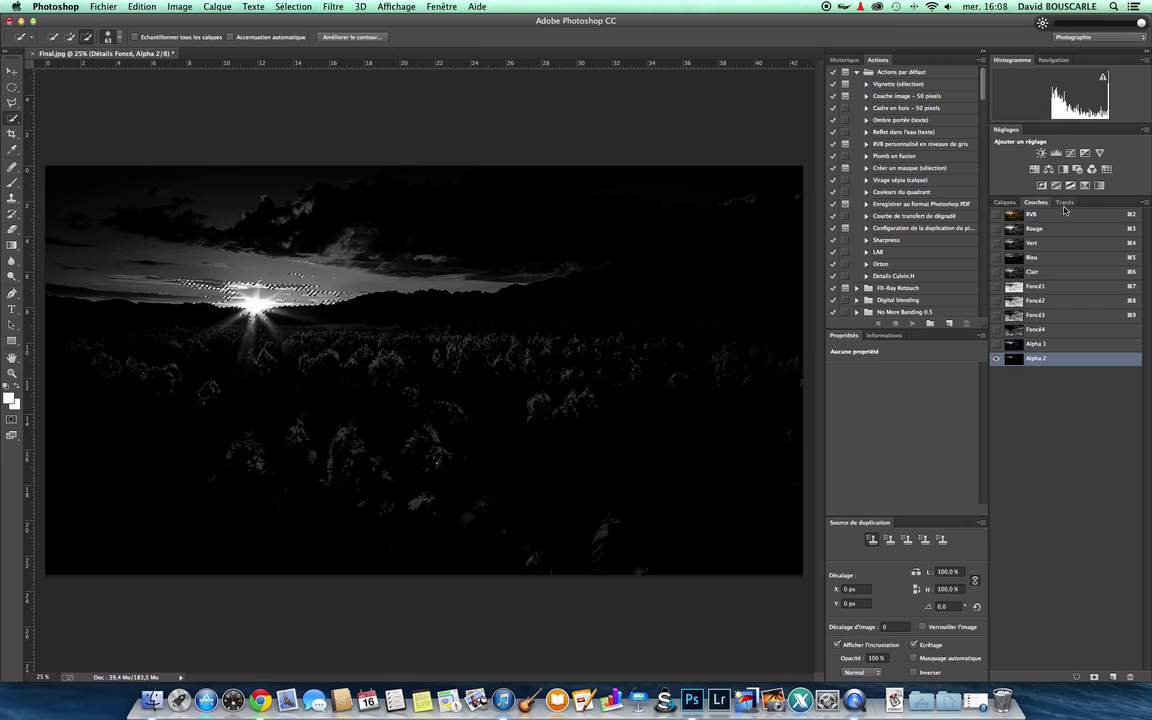
Step: Show the RVB composite again and hide the Alpha 2 channel, keeping the selection active
click(1006, 203)
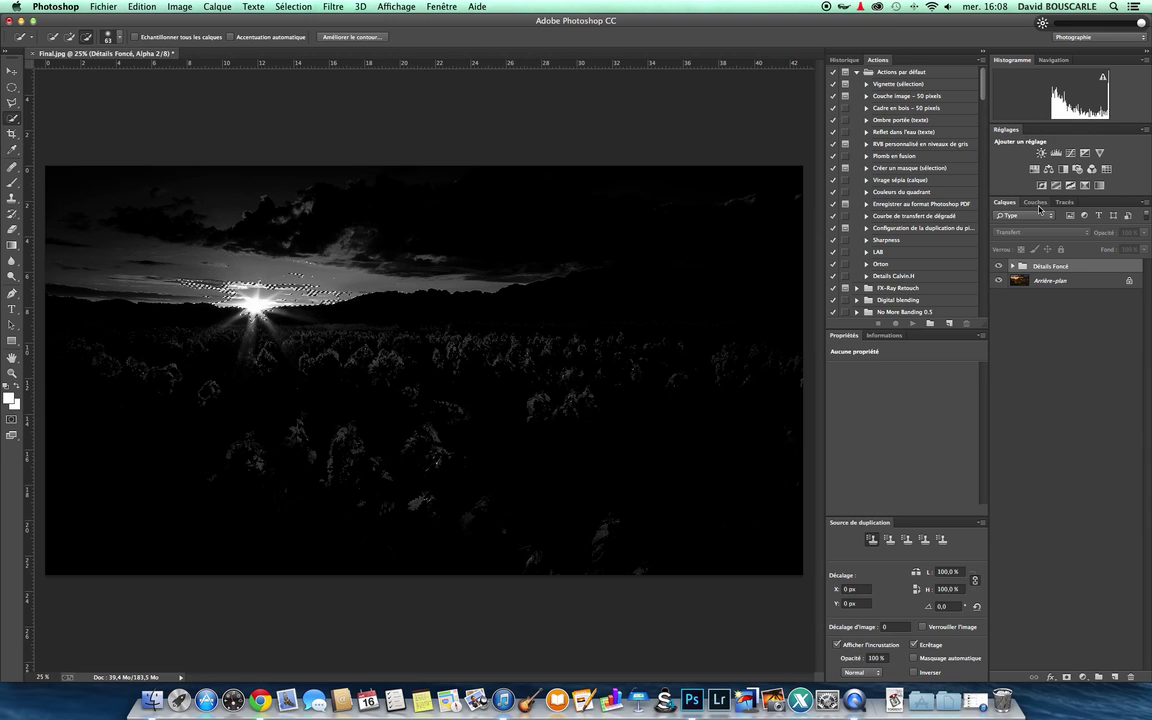
click(1038, 205)
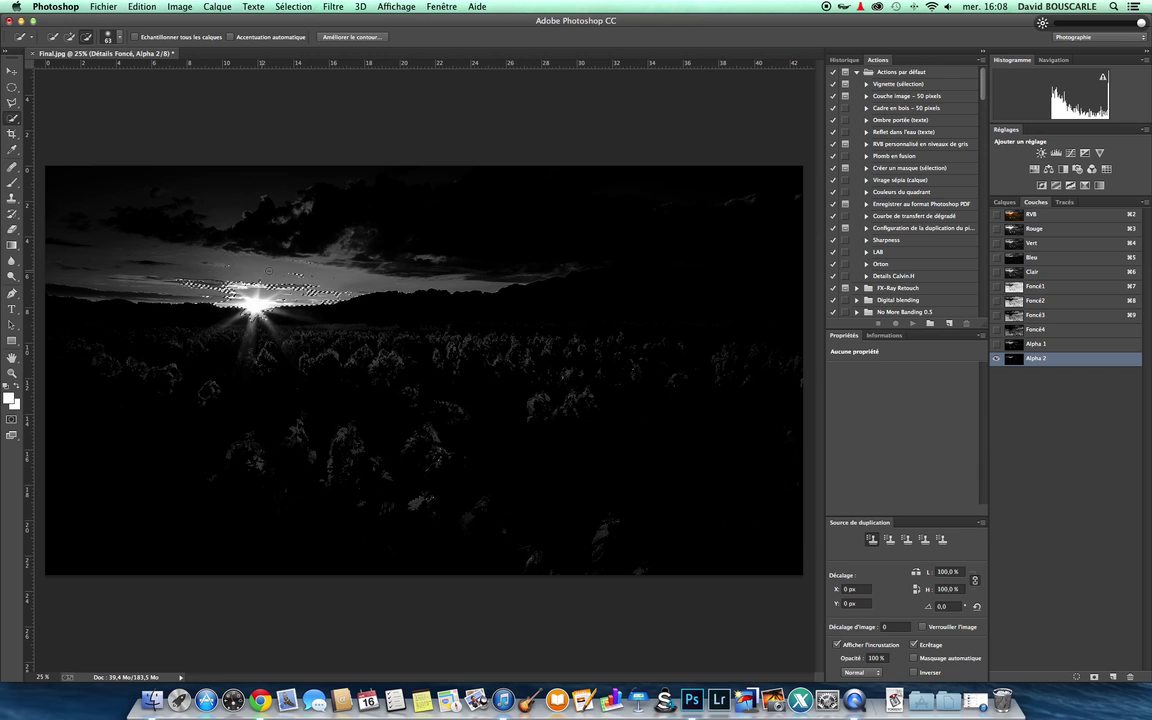
click(996, 214)
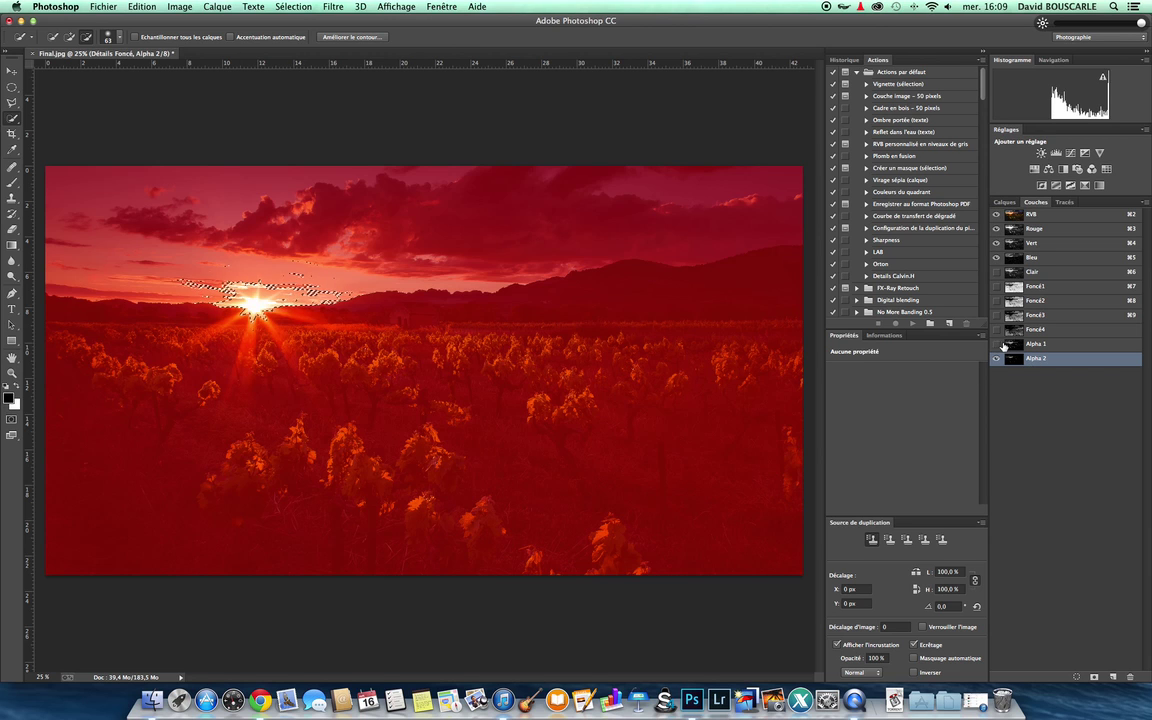
click(996, 358)
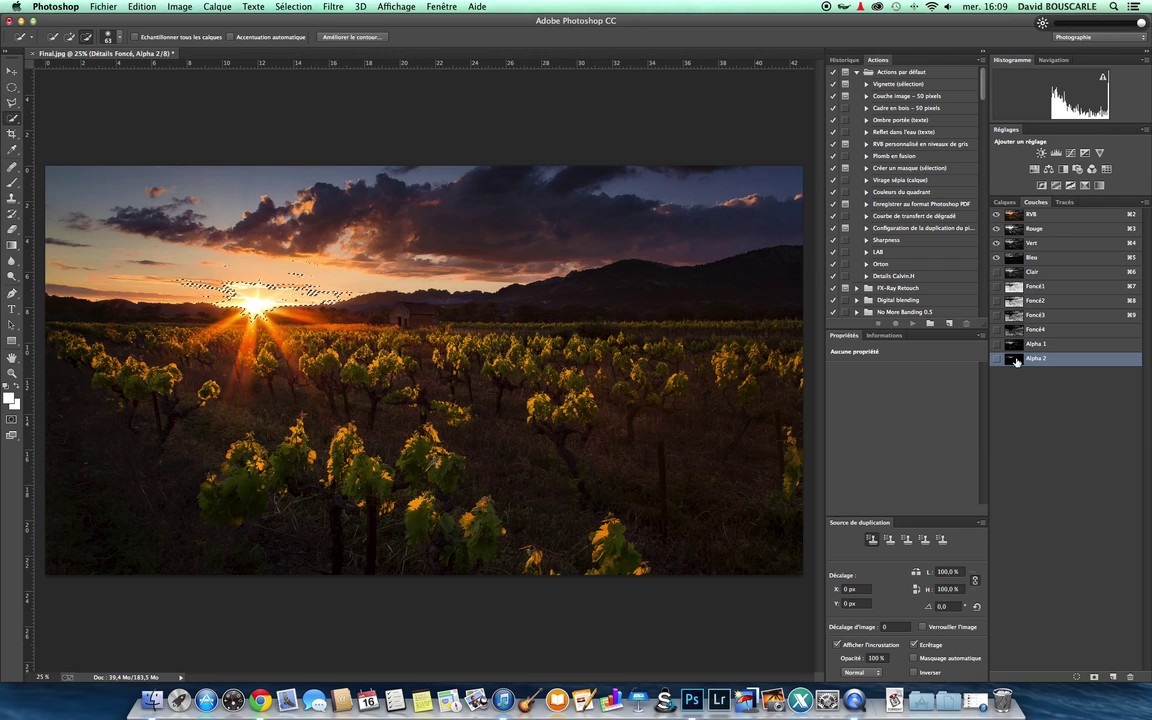
Step: Add a Courbes adjustment layer masked by the selection above the Détails Foncé group and pull its curve down to darken the highlights
click(1006, 202)
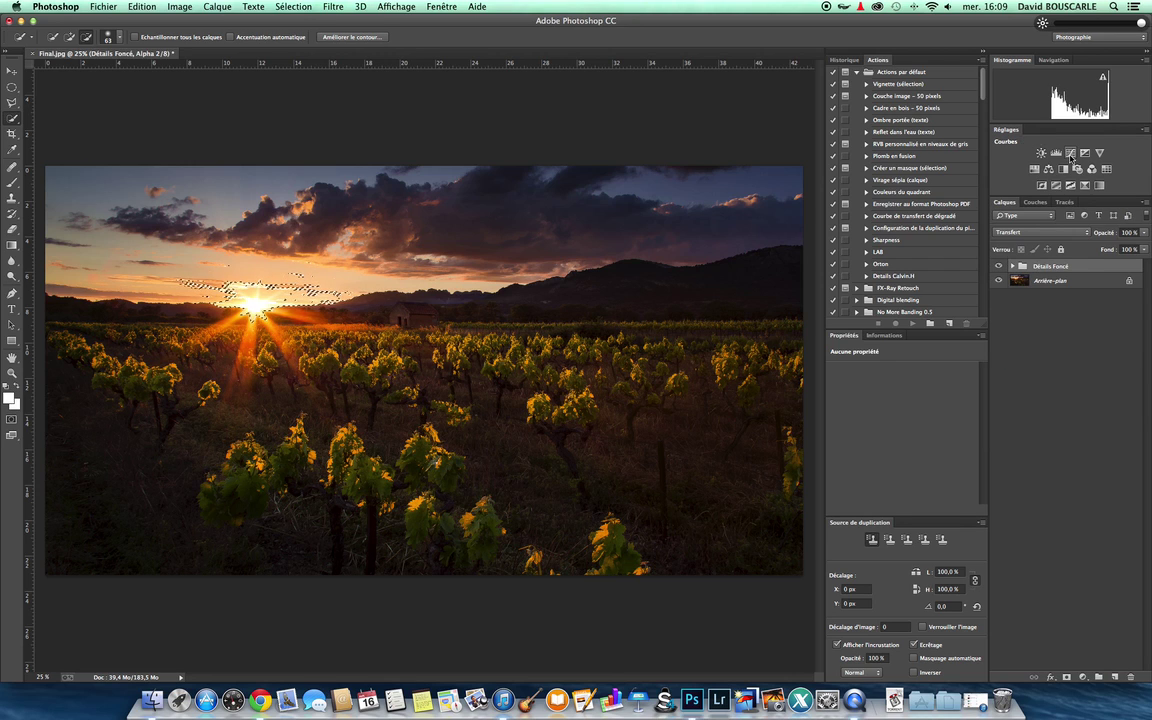
click(1070, 153)
click(916, 458)
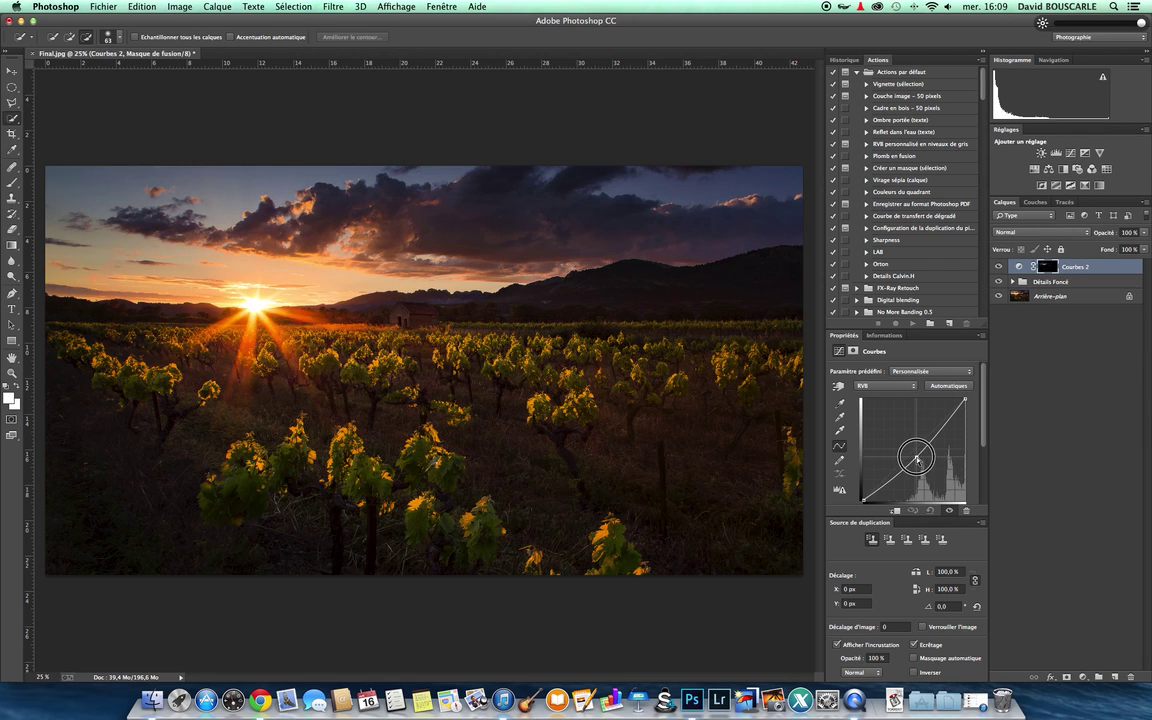
drag(916, 458, 924, 463)
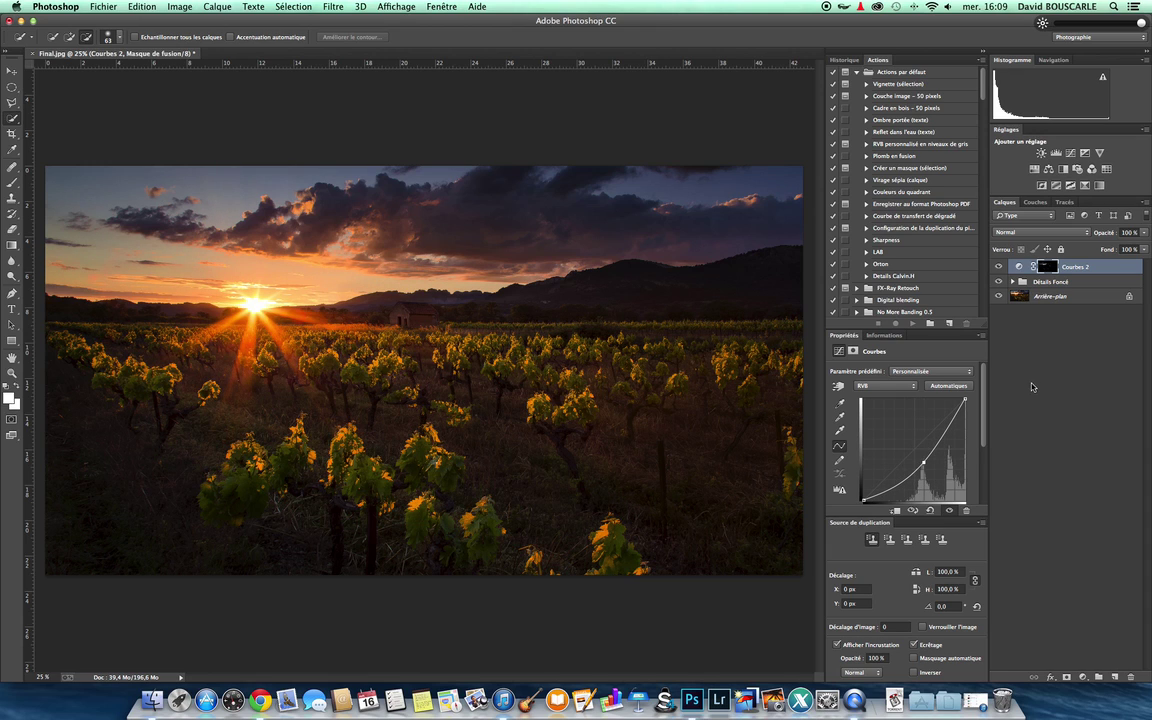